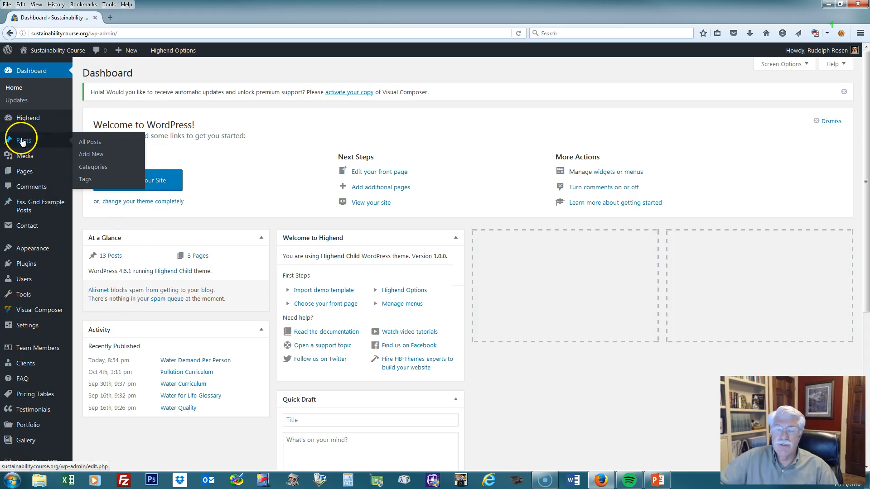
Start a new post on the Sustainability Course site.
mouse_move(24, 144)
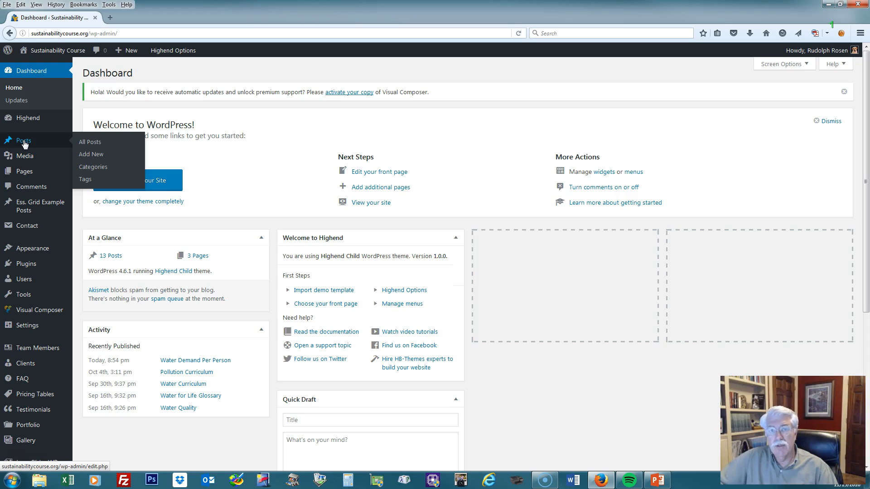
mouse_move(38, 258)
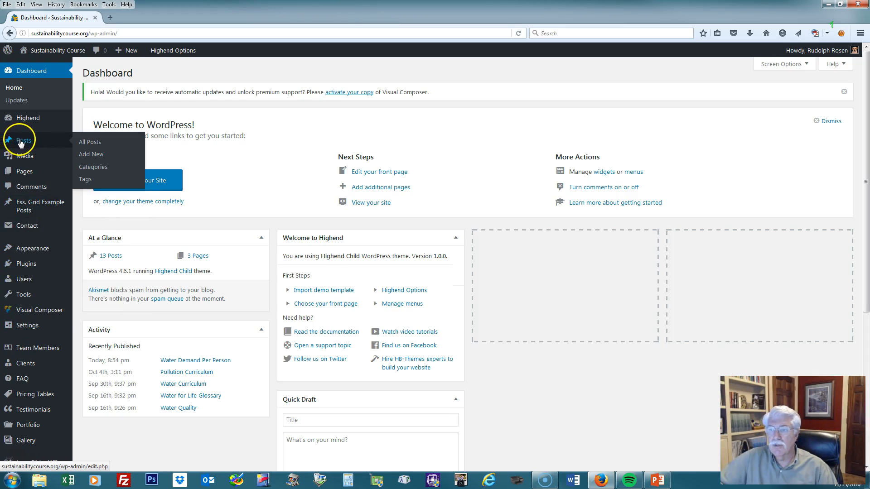
click(88, 156)
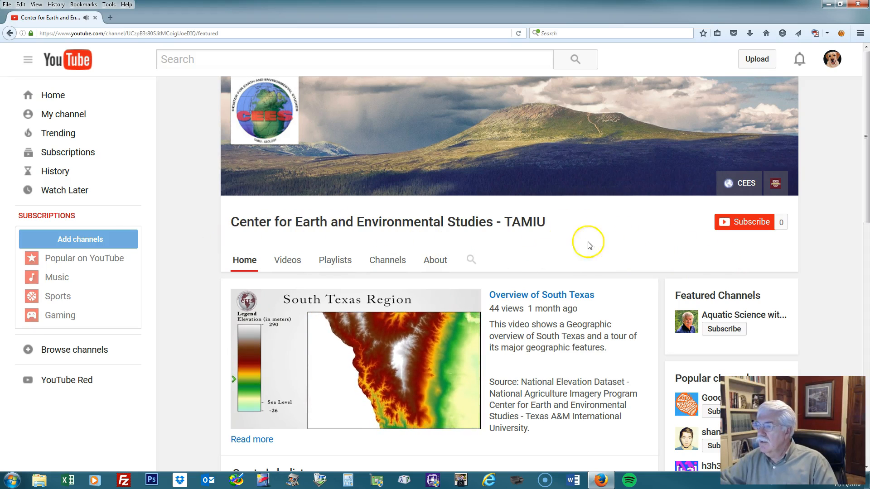
On the Center for Earth and Environmental Studies YouTube channel, open the video "South Texas Projections 2020- 2070 - Municipal Water Demand Total" from its uploads.
scroll(616, 237, down, 3)
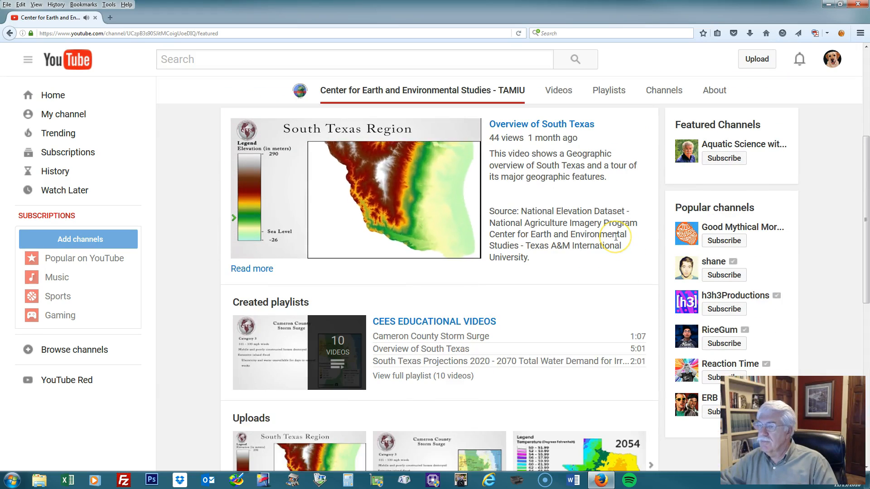
scroll(616, 237, up, 3)
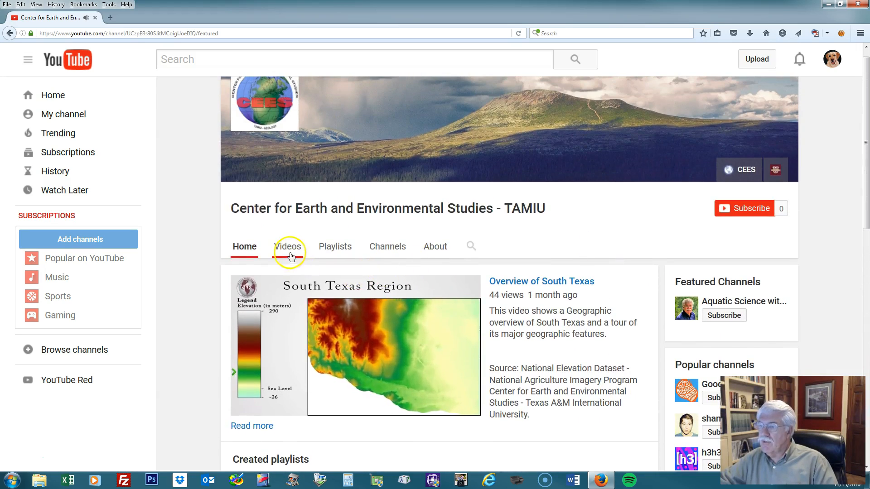
click(288, 247)
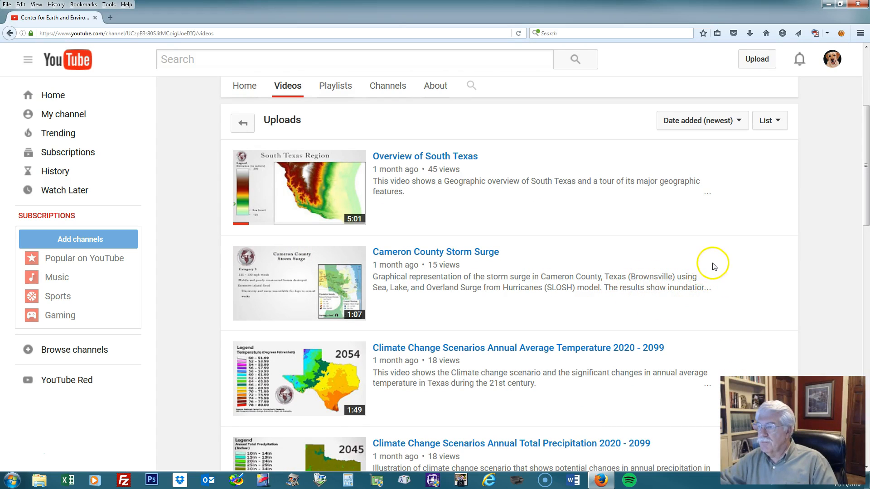
scroll(715, 266, down, 8)
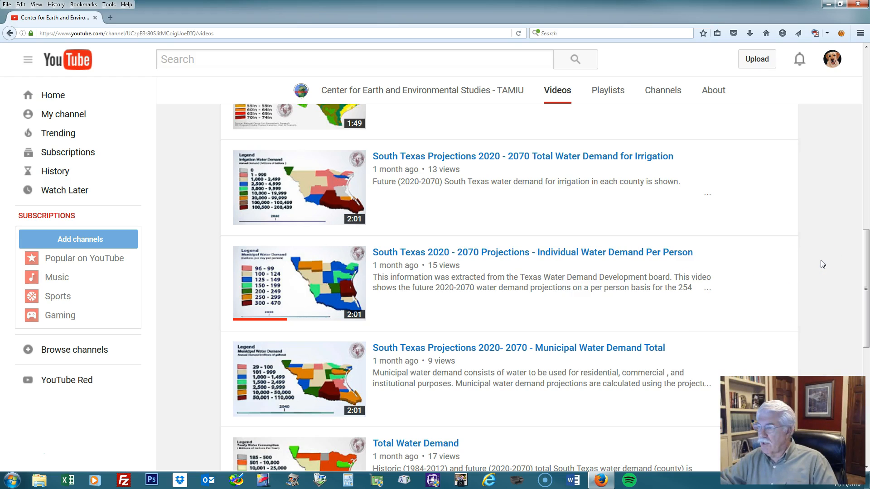
scroll(823, 264, down, 3)
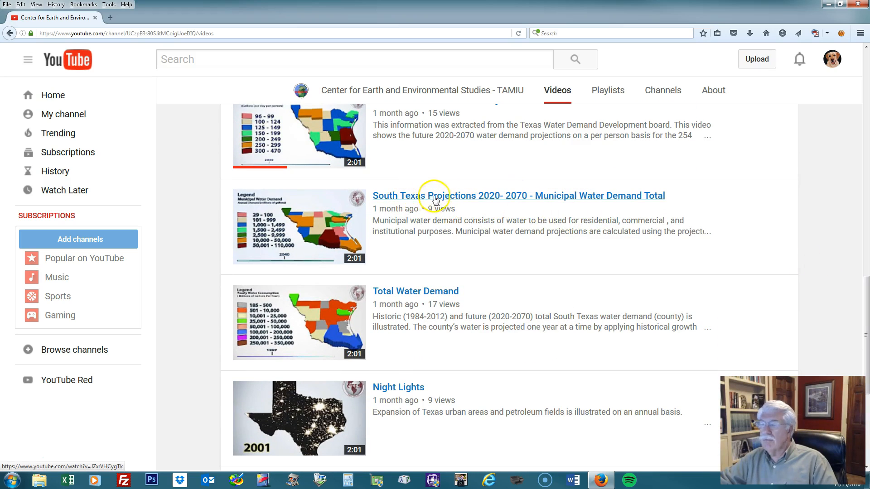
click(399, 197)
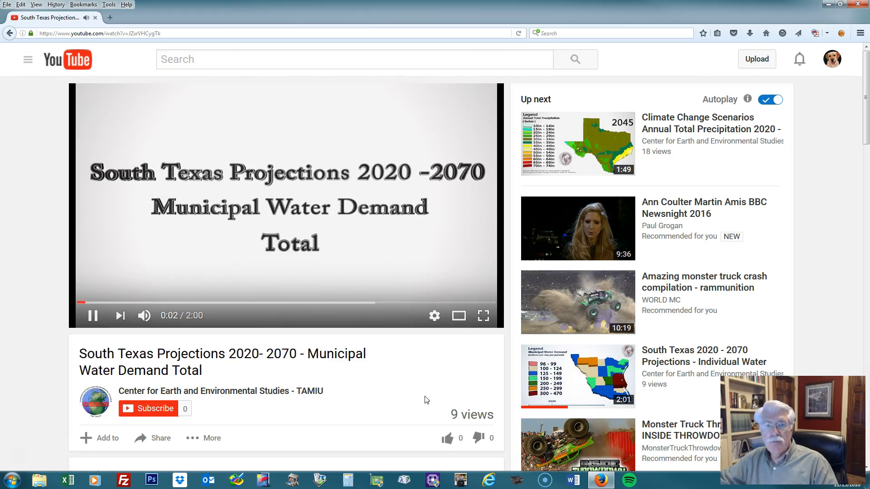
Pause the municipal water demand video and look over its page.
scroll(387, 394, down, 1)
scroll(388, 394, down, 2)
scroll(388, 395, up, 3)
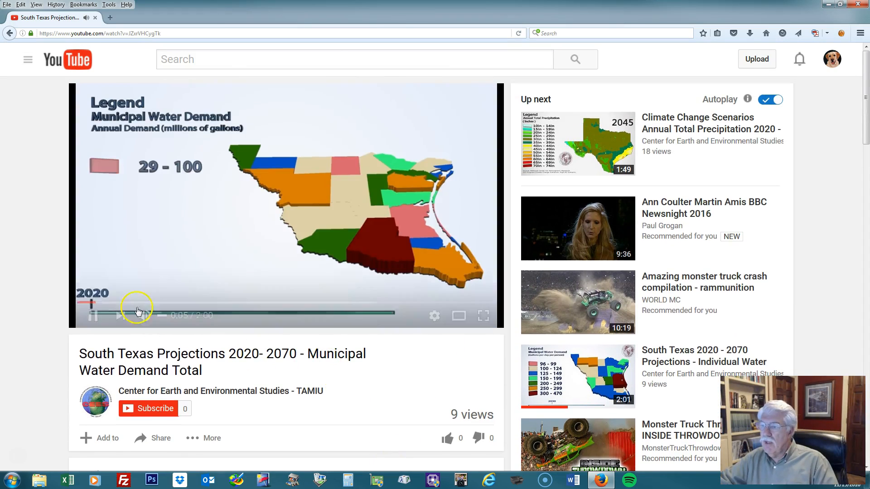
click(92, 316)
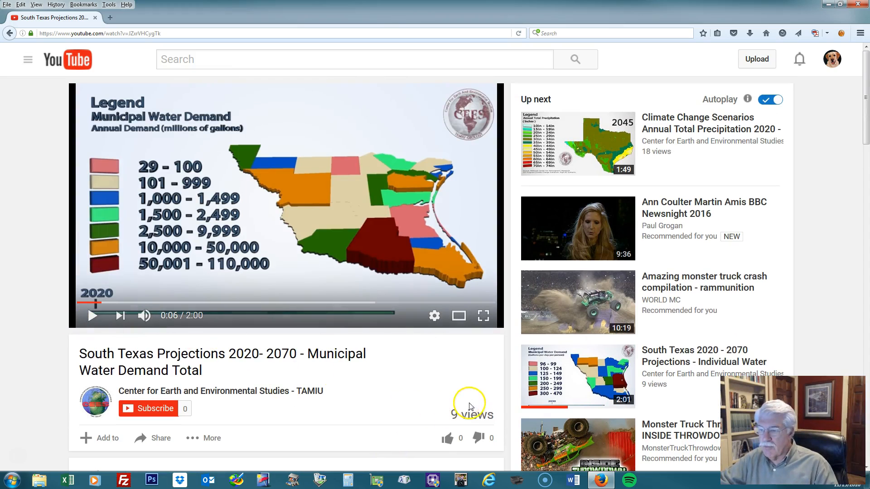
scroll(379, 370, down, 3)
scroll(379, 370, up, 3)
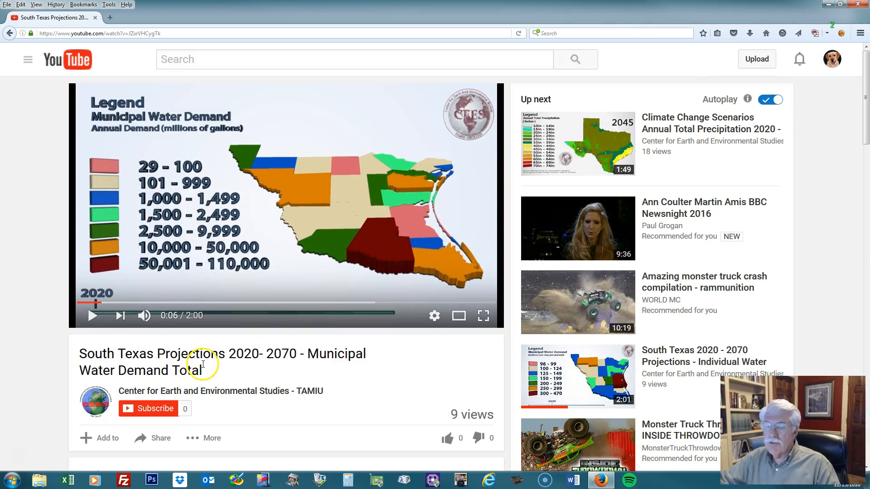
Copy the YouTube video's full title and paste it as the title of the new WordPress post.
mouse_move(275, 395)
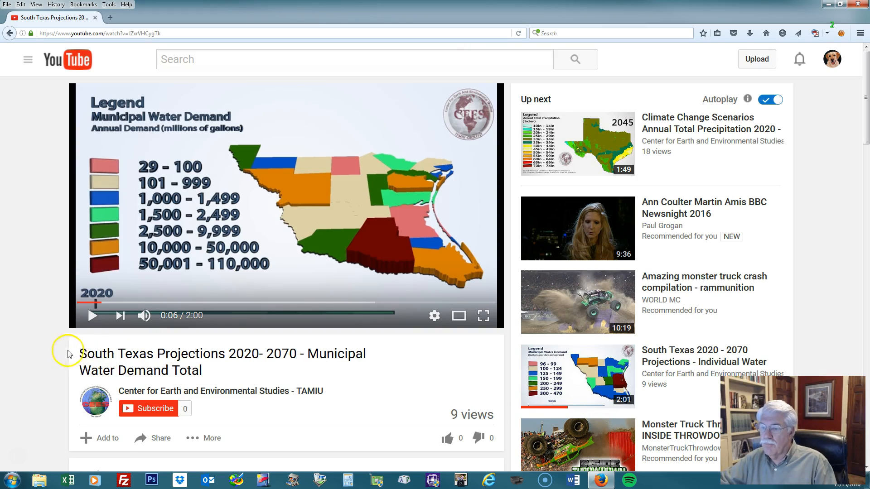
drag(80, 352, 203, 372)
key(ctrl+c)
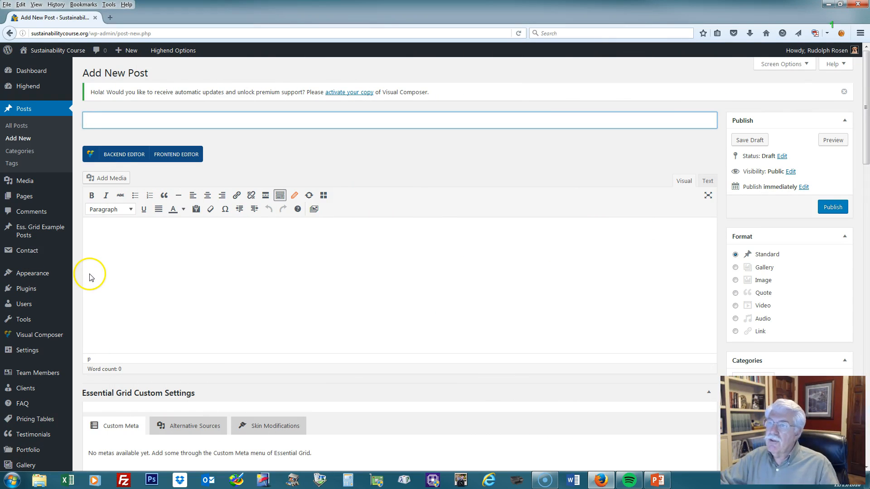
click(91, 120)
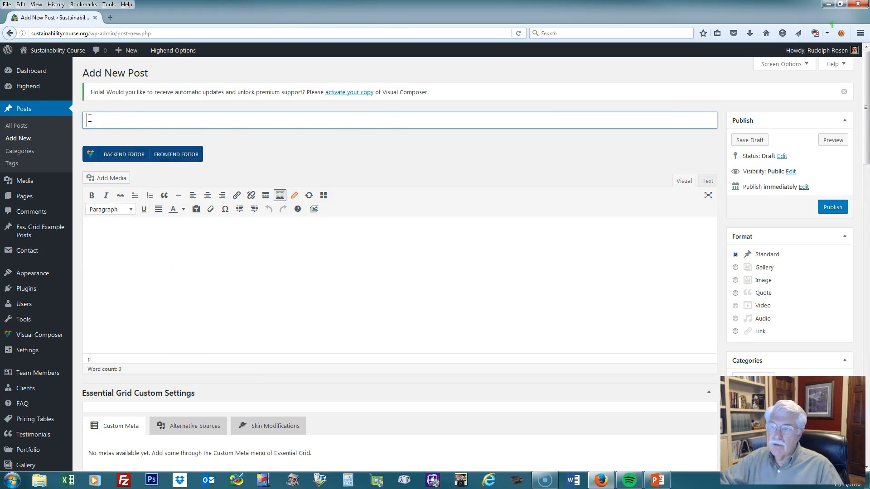
key(ctrl+v)
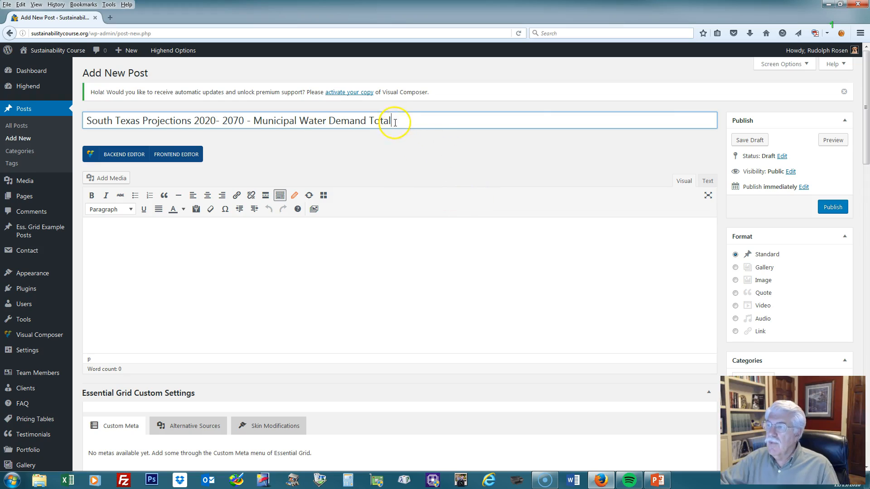
Copy the post title into the body of the post.
drag(391, 120, 77, 128)
key(ctrl+c)
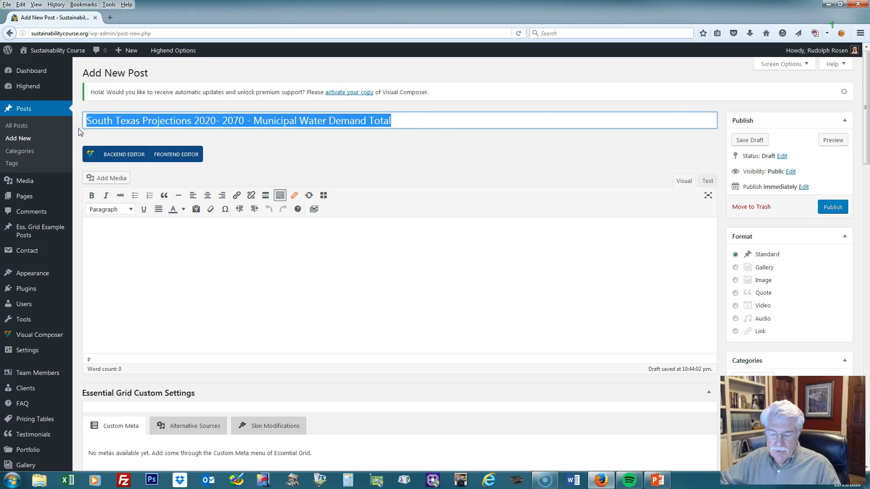
click(105, 221)
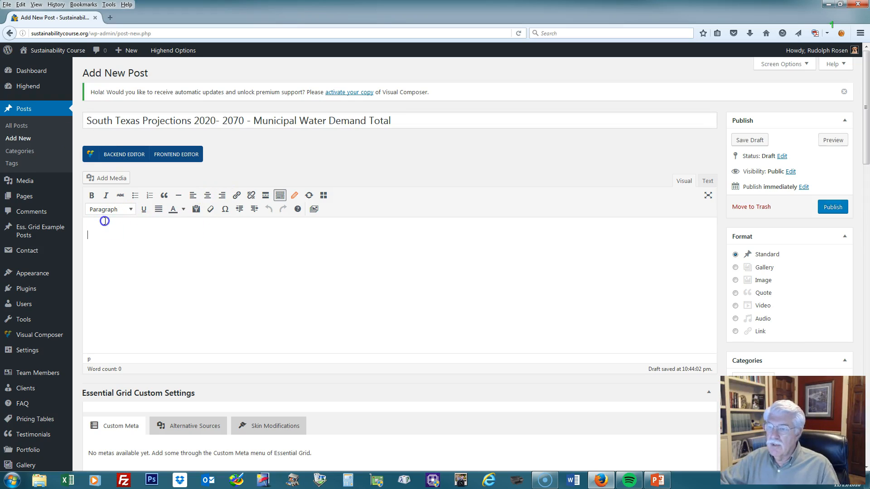
key(ctrl+v)
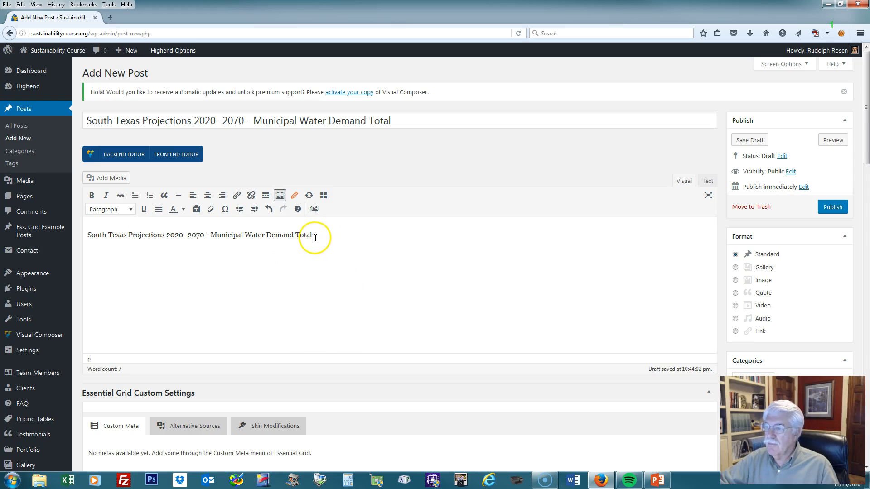
Format the title line in the post body as Heading 1 and start a new paragraph below it.
drag(315, 234, 88, 235)
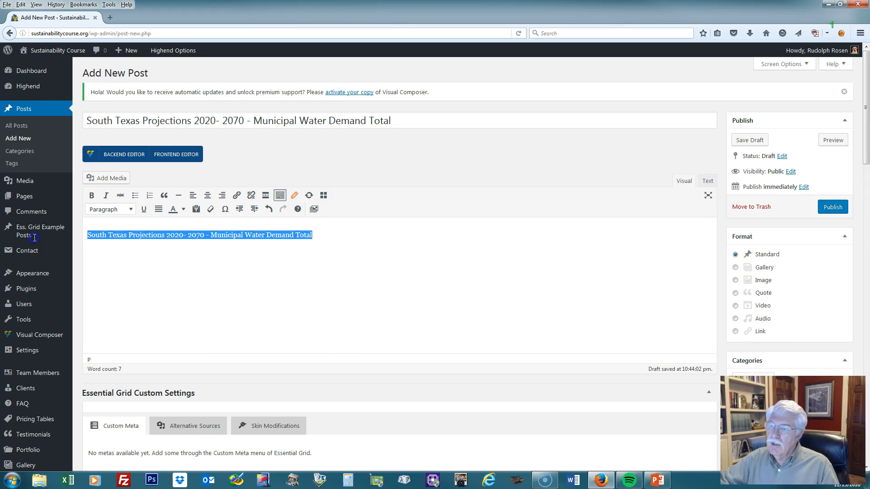
click(131, 209)
click(129, 245)
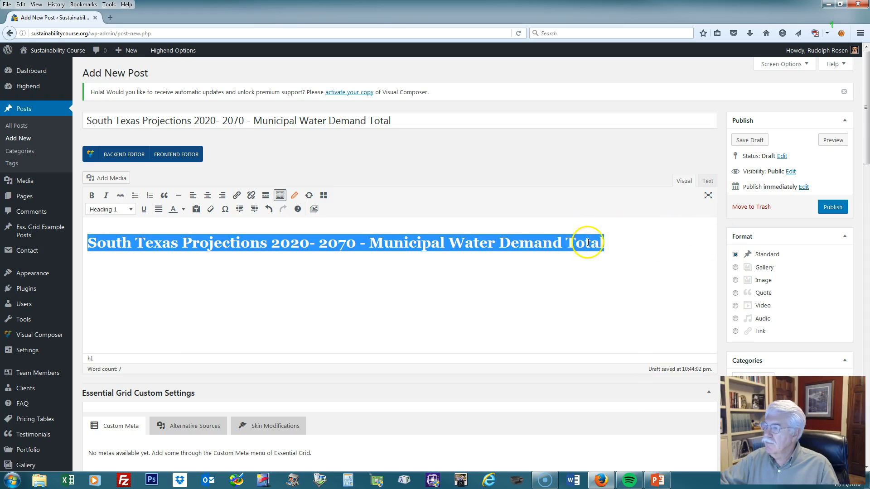
click(609, 241)
key(Return)
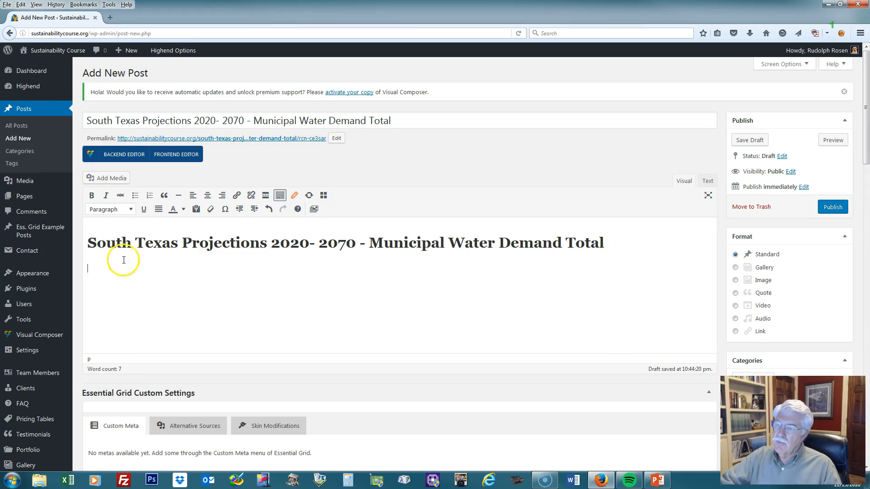
click(113, 278)
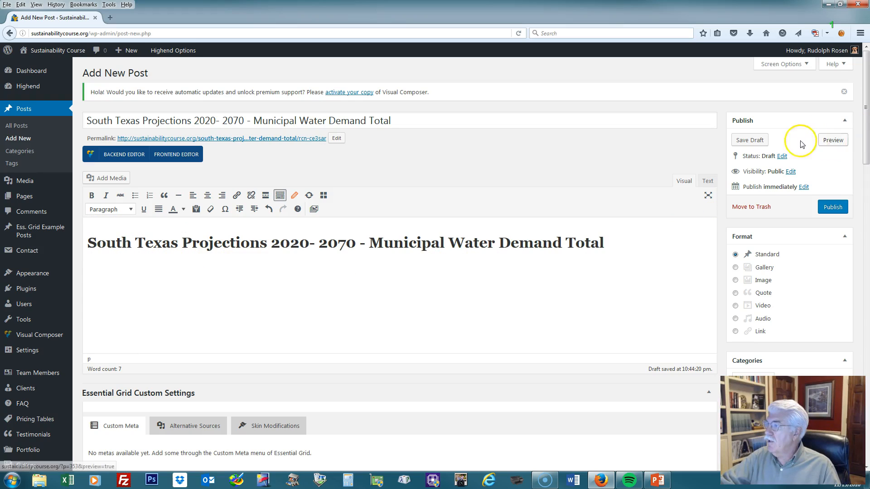
Preview the draft post on the site, check its title and heading, and close the preview.
click(832, 140)
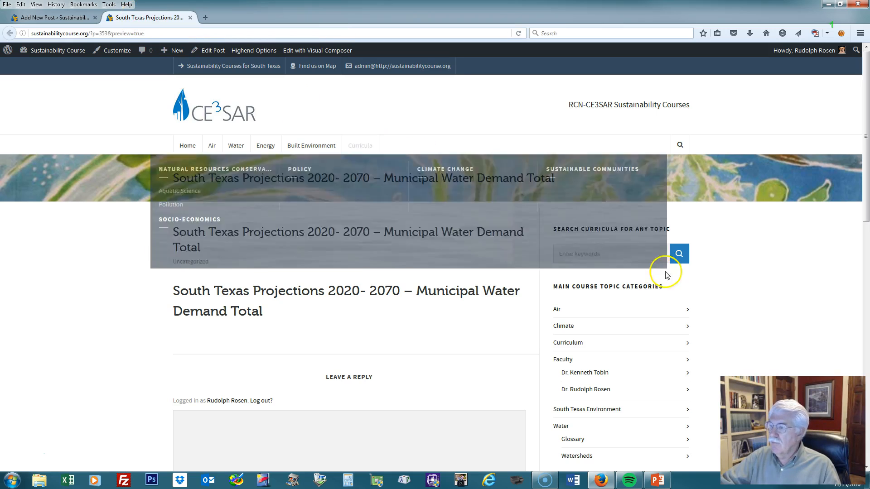
scroll(770, 292, down, 6)
scroll(771, 293, up, 6)
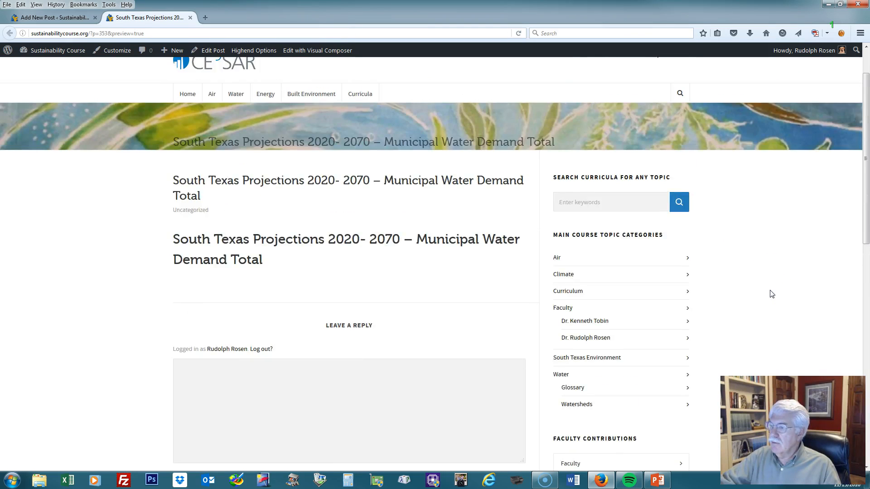
scroll(772, 294, down, 1)
scroll(772, 295, up, 2)
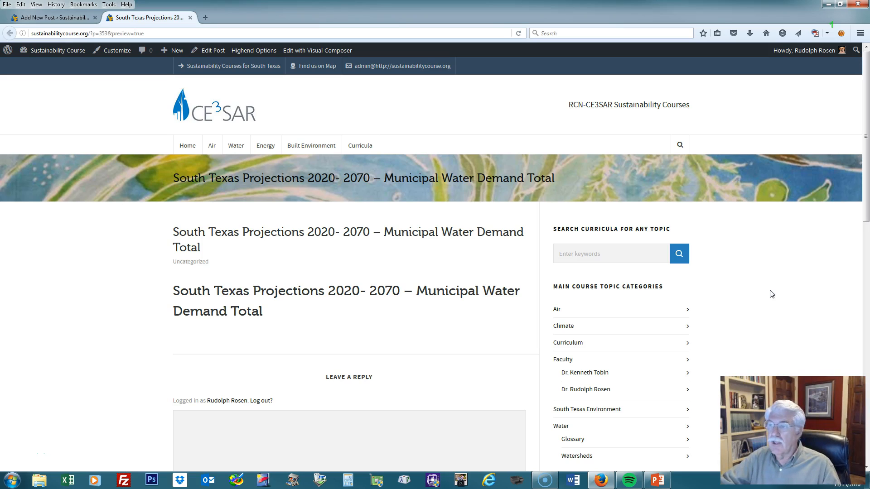
click(191, 18)
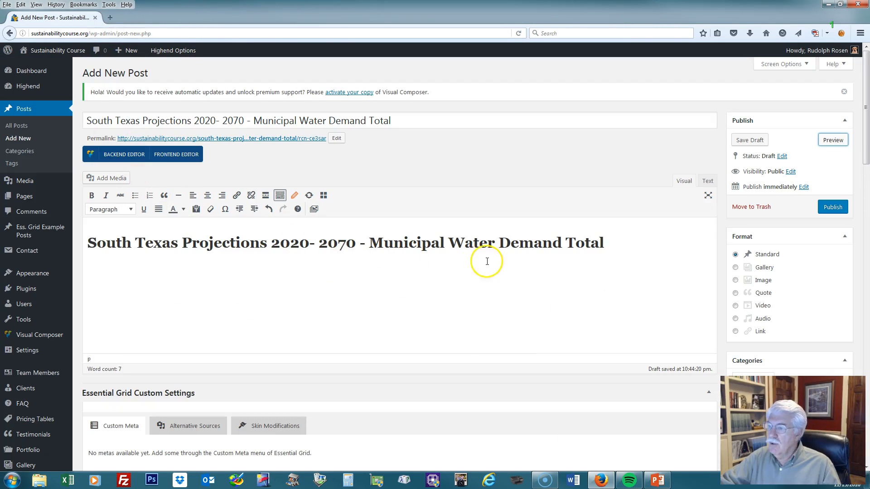
Open the Highend Shortcode Generator for the empty line below the heading and choose the Video Embed shortcode.
click(116, 270)
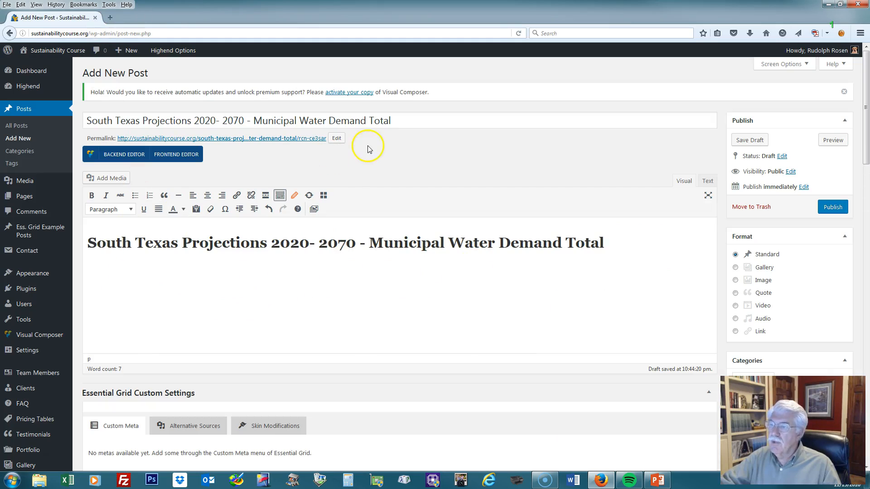
click(294, 196)
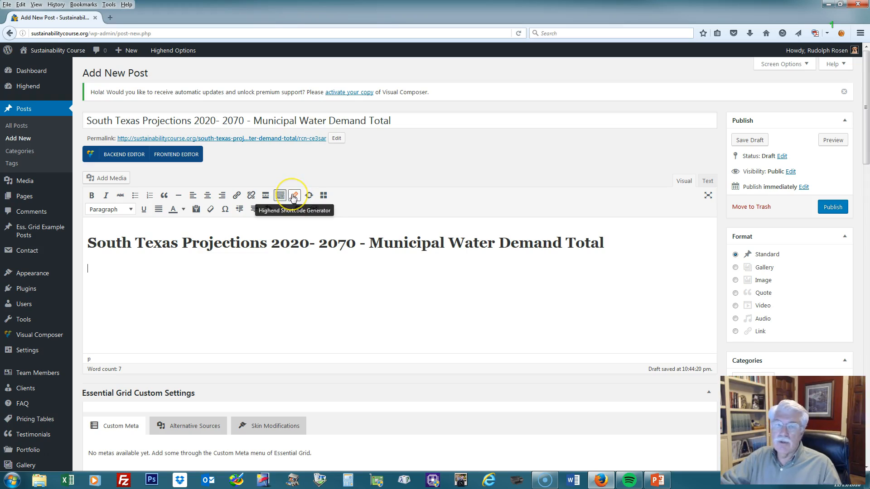
click(294, 196)
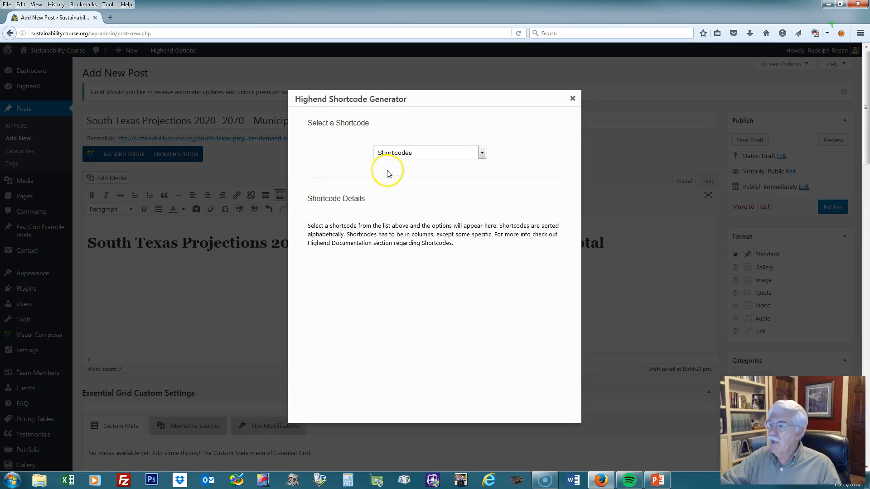
click(483, 154)
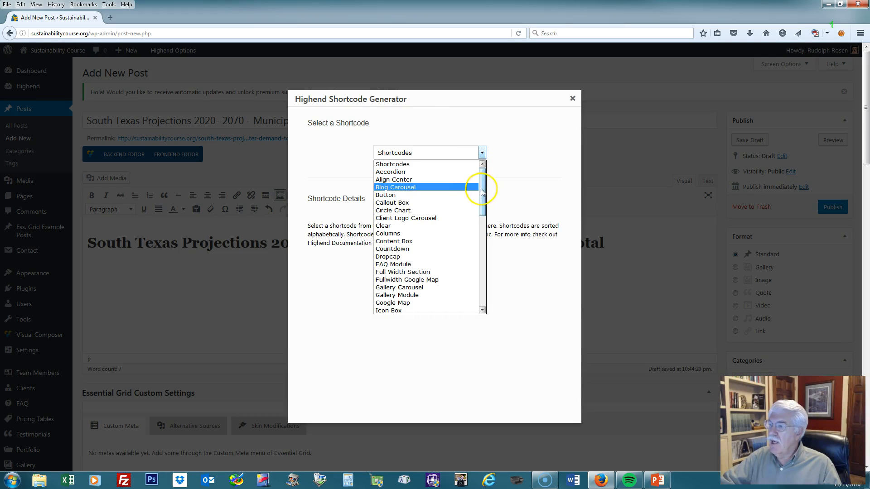
drag(485, 185, 488, 303)
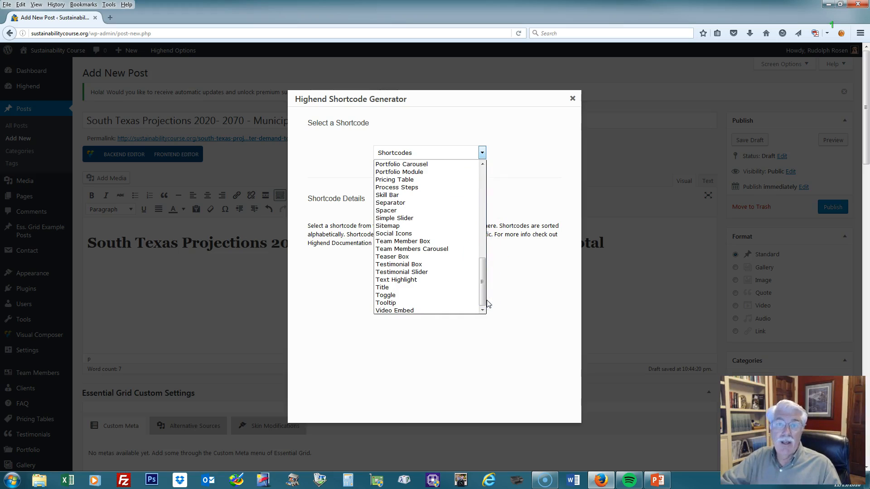
click(383, 311)
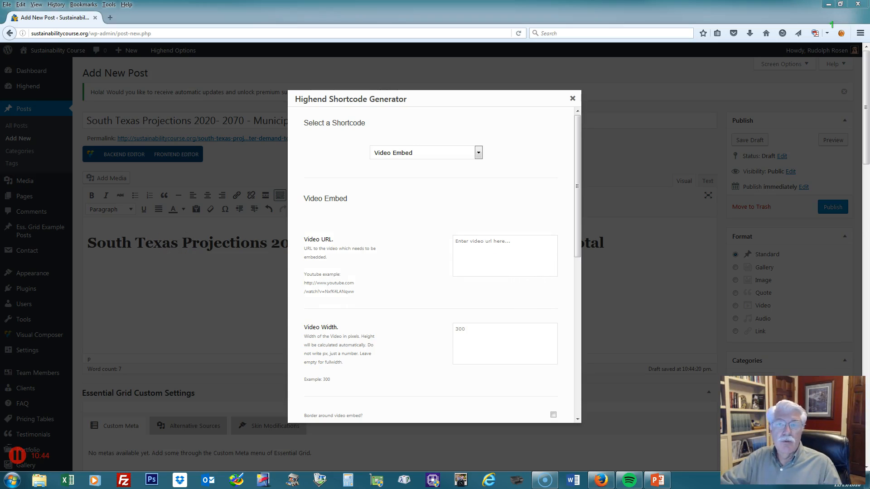
Switch to the YouTube window and copy the short share link of the South Texas municipal water demand video.
key(alt+Tab)
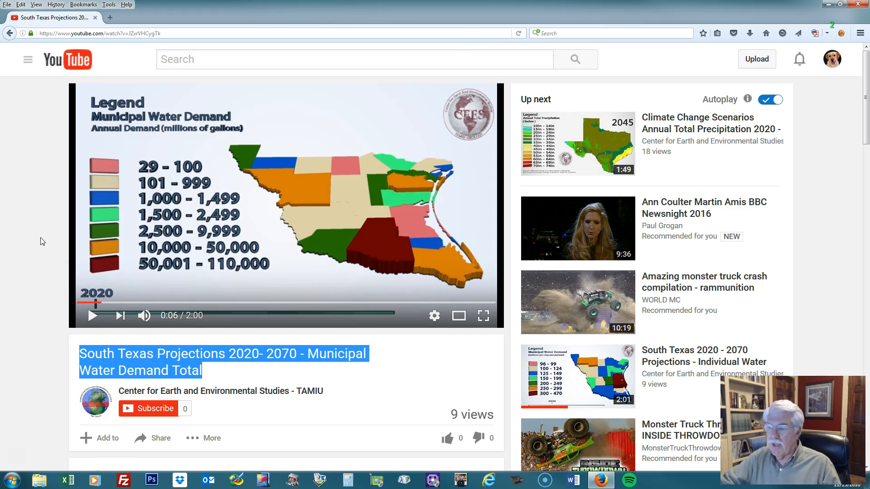
scroll(40, 238, down, 5)
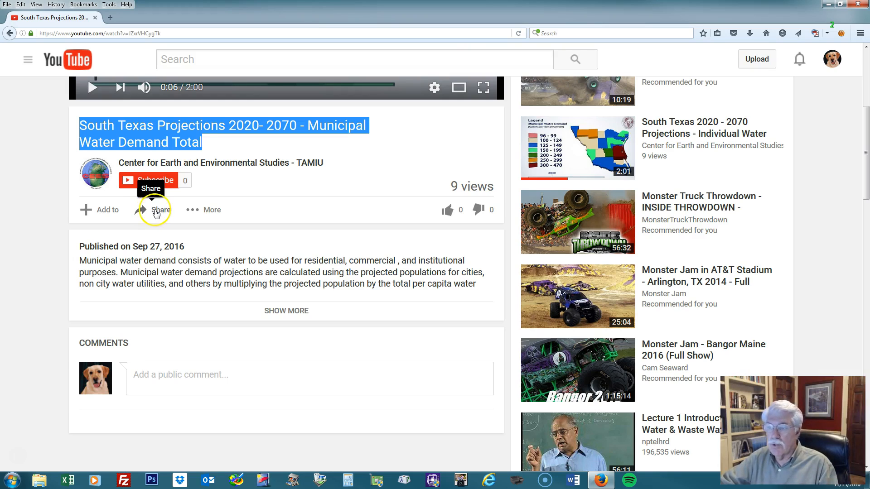
click(158, 211)
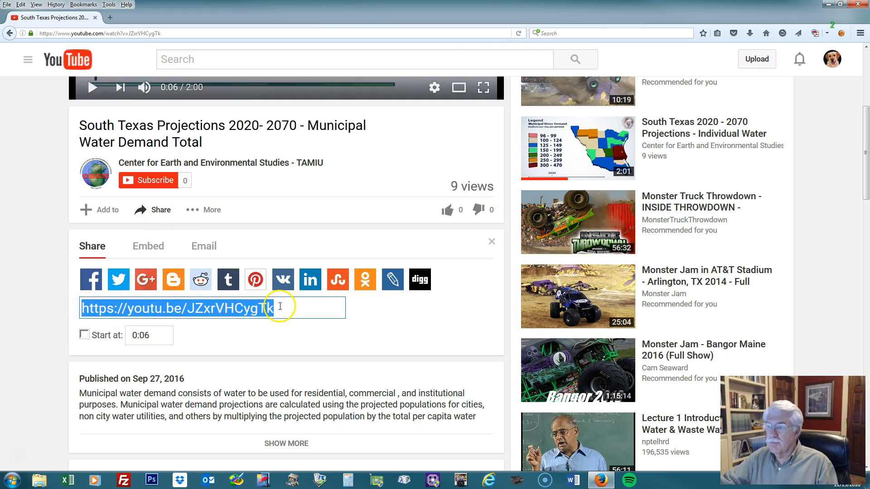
right_click(220, 310)
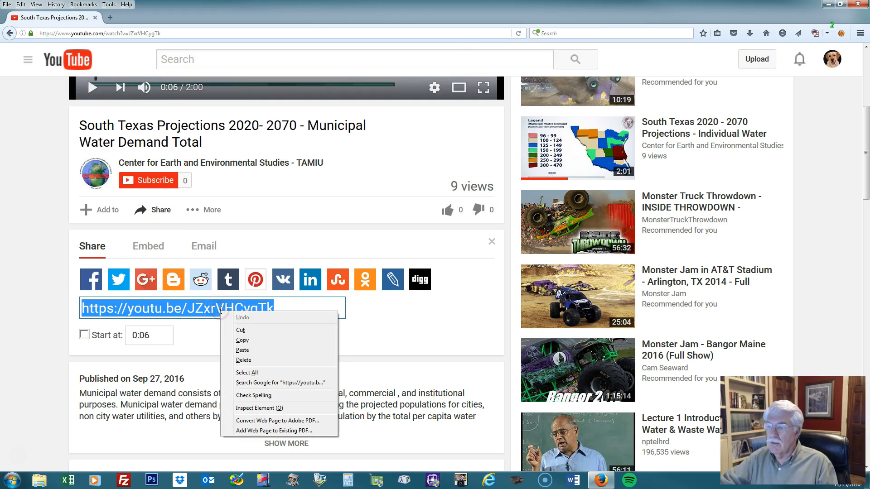
click(243, 340)
drag(99, 317, 276, 316)
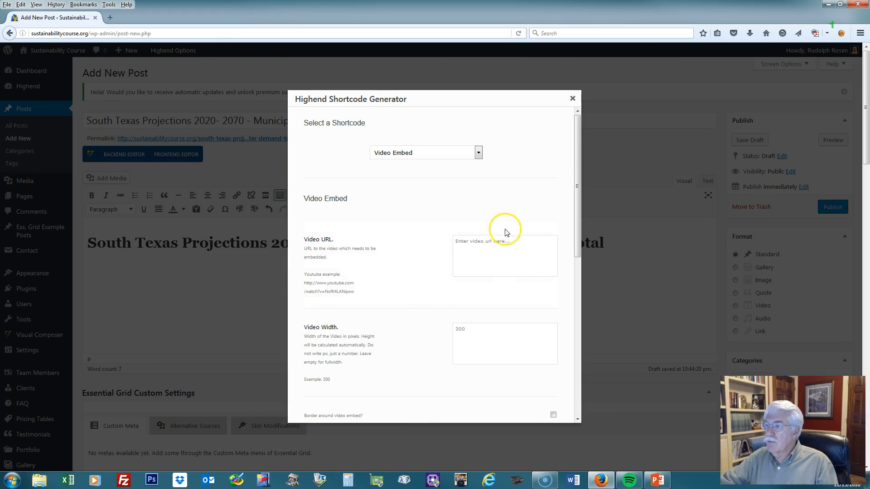
click(456, 244)
key(ctrl+v)
click(465, 245)
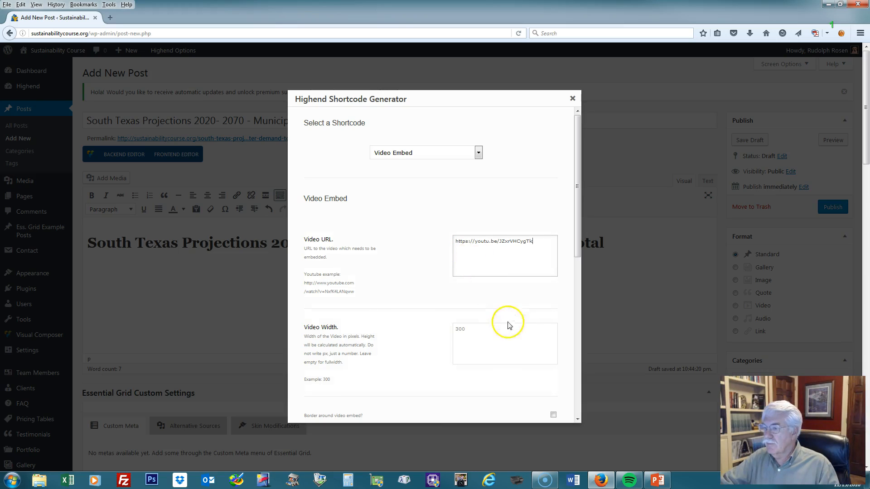
scroll(469, 331, down, 2)
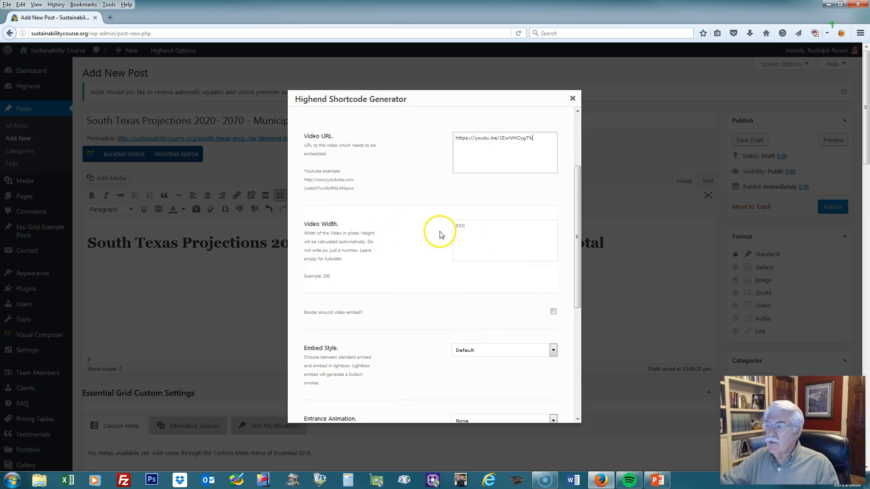
click(469, 227)
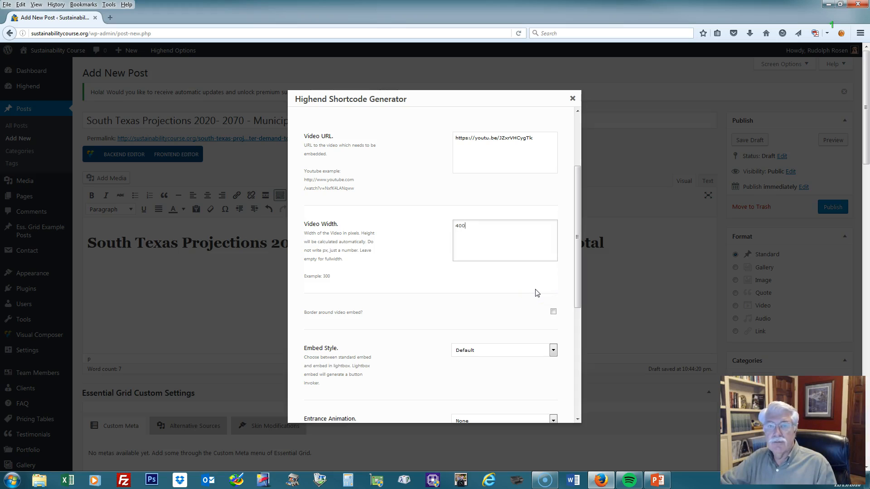
Enable the border around the video embed and insert the shortcode into the post body.
click(553, 312)
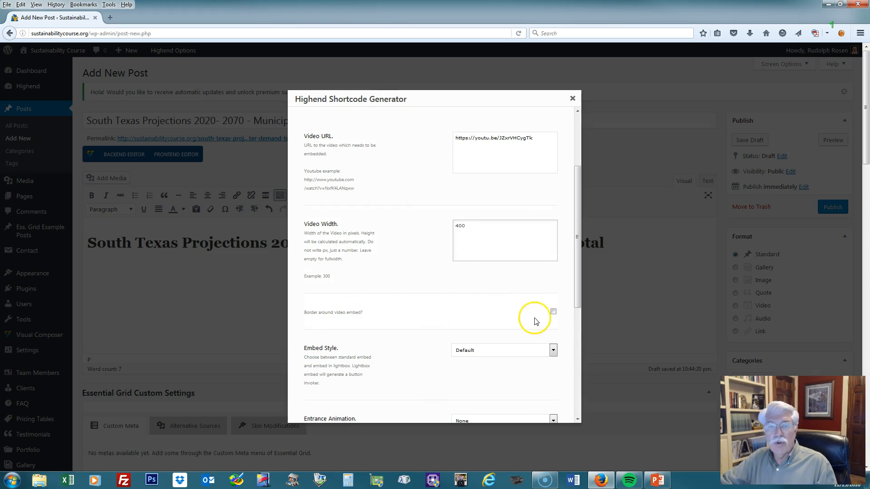
click(553, 311)
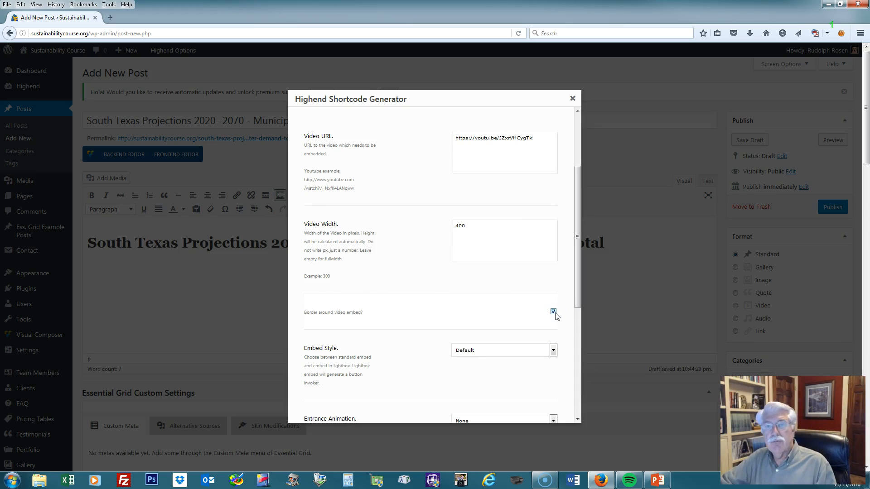
drag(574, 291, 573, 373)
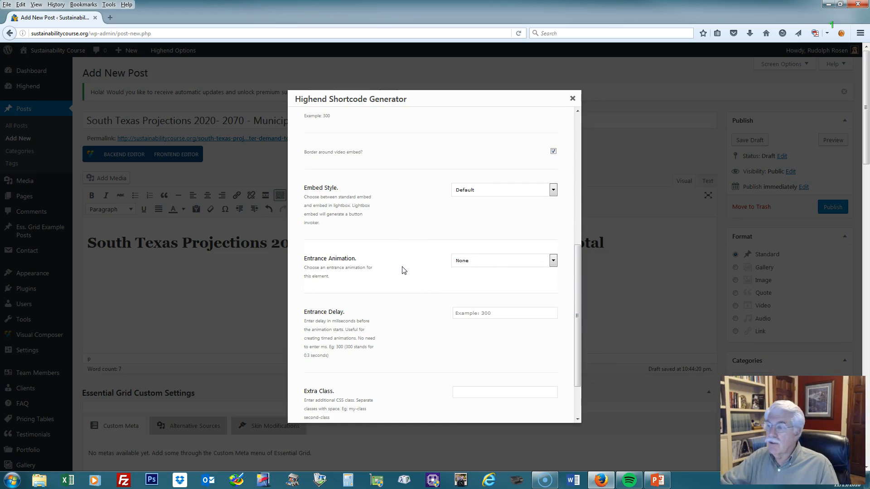
drag(576, 295, 579, 334)
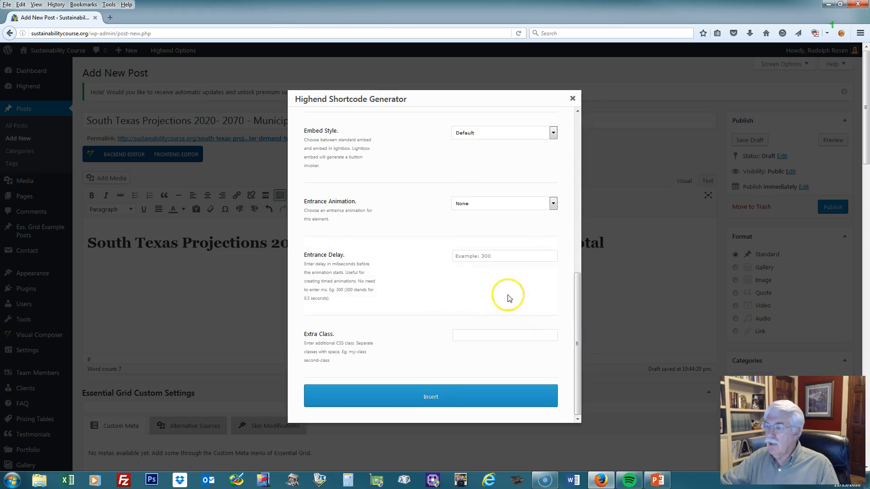
click(425, 398)
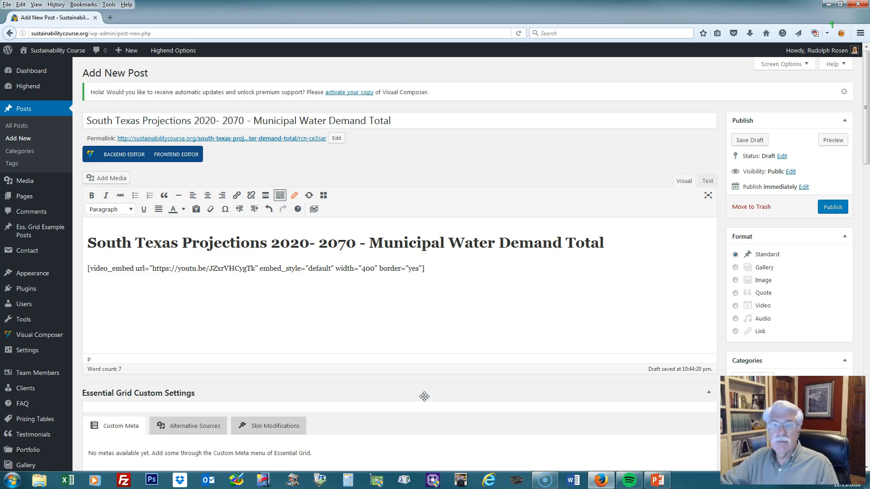
Preview the draft post, play and pause the embedded video to check it, and close the preview.
click(832, 140)
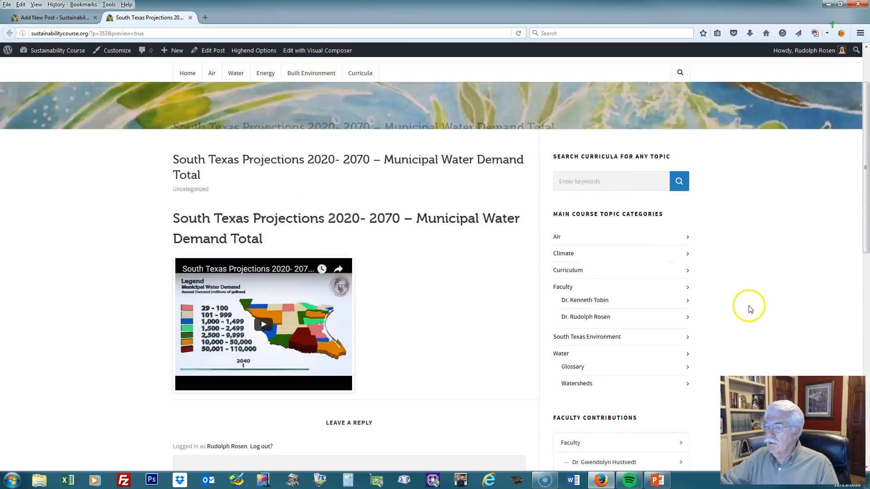
scroll(750, 310, down, 3)
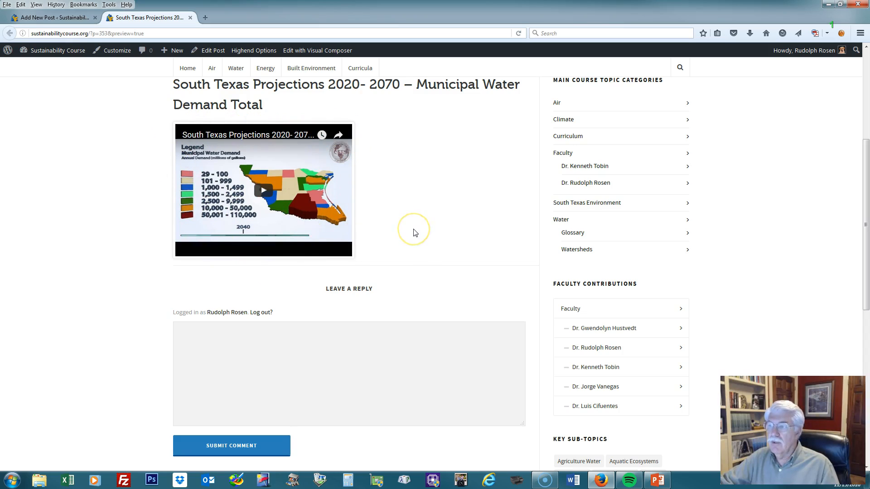
click(263, 191)
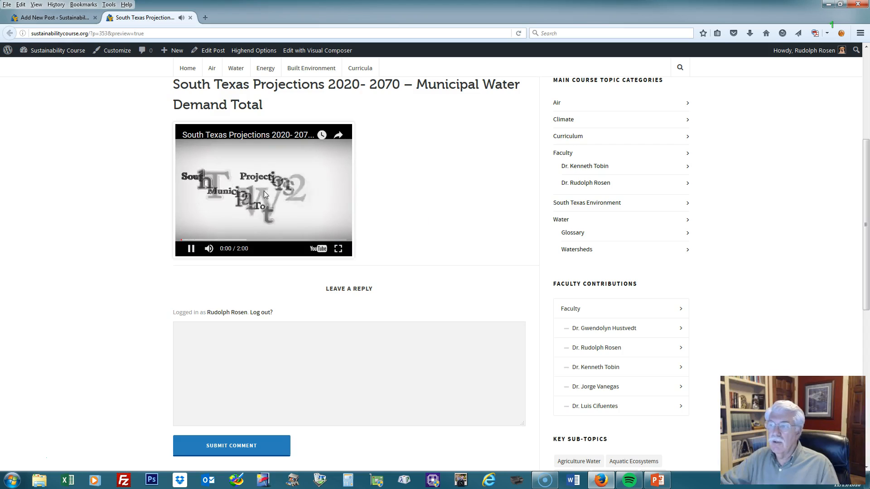
click(191, 248)
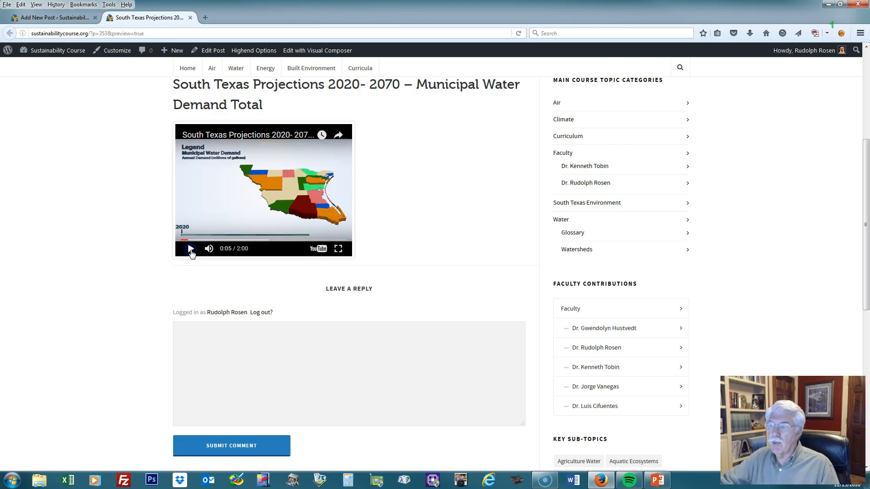
click(189, 17)
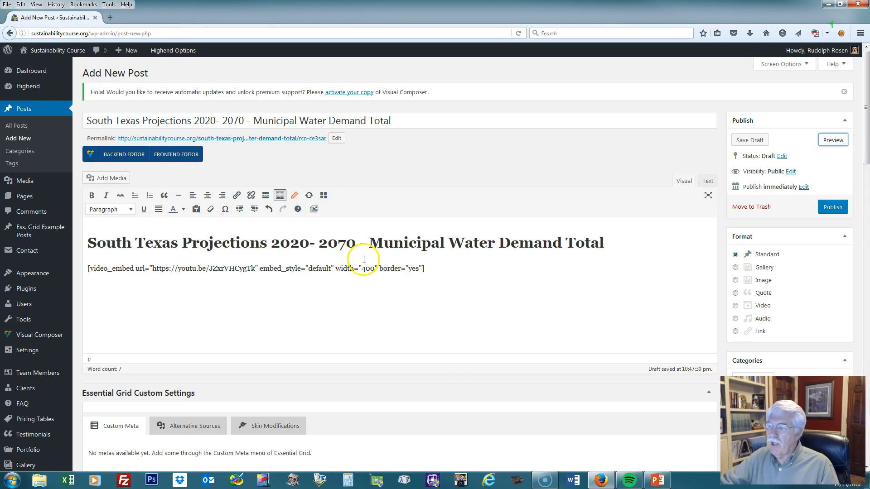
Start a new line below the video embed shortcode and choose the Button shortcode for it in the Highend Shortcode Generator.
click(428, 269)
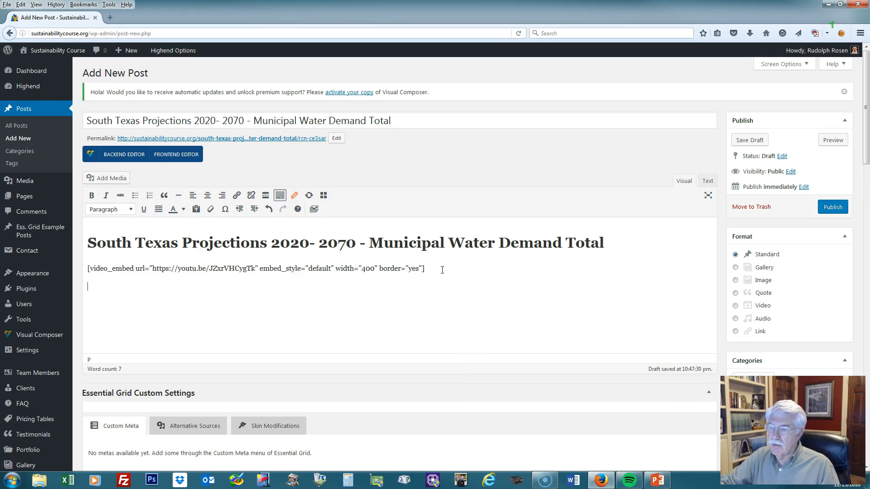
key(Return)
click(92, 286)
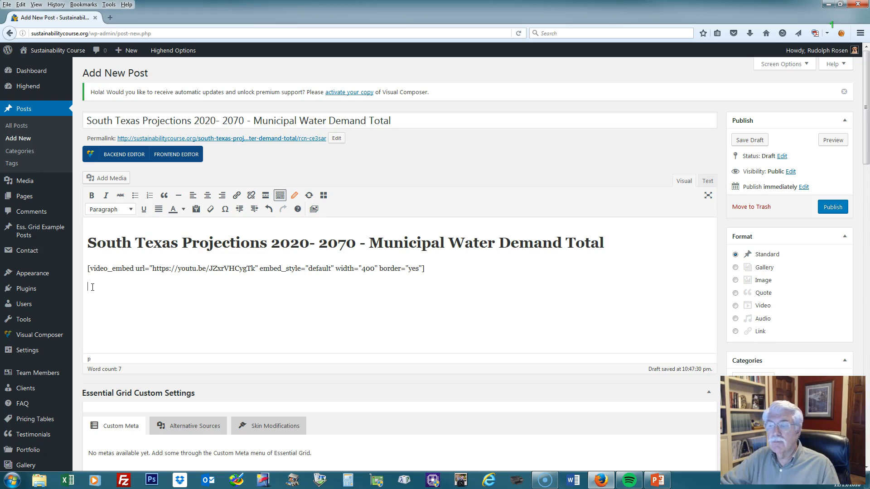
click(97, 286)
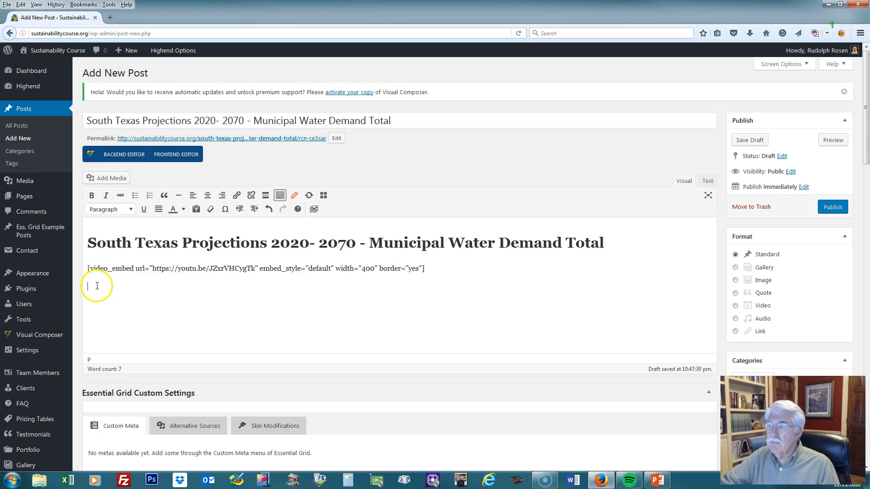
click(294, 196)
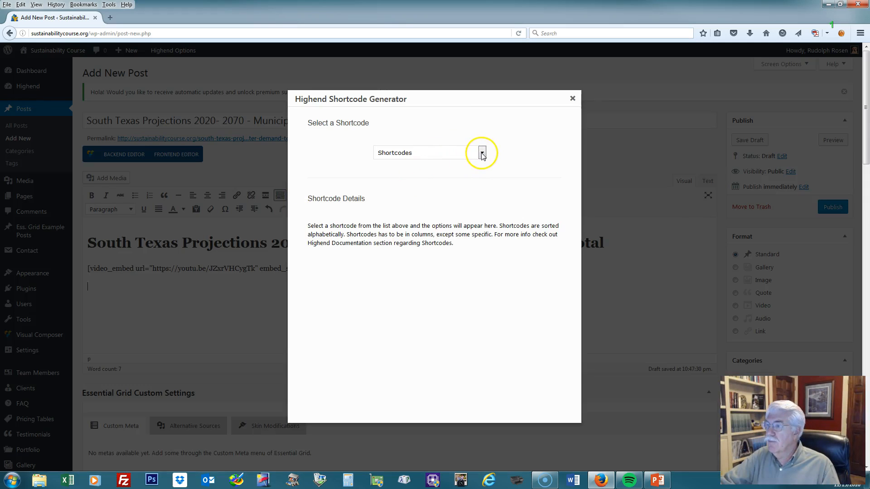
click(482, 153)
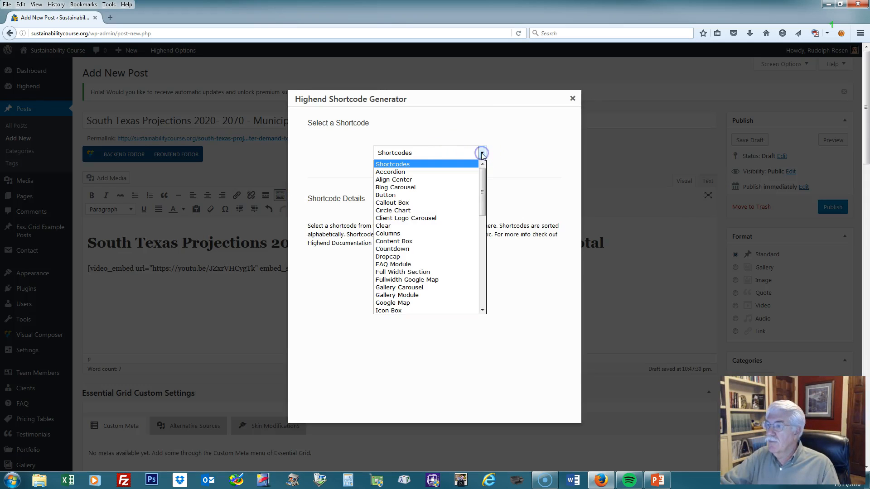
click(385, 195)
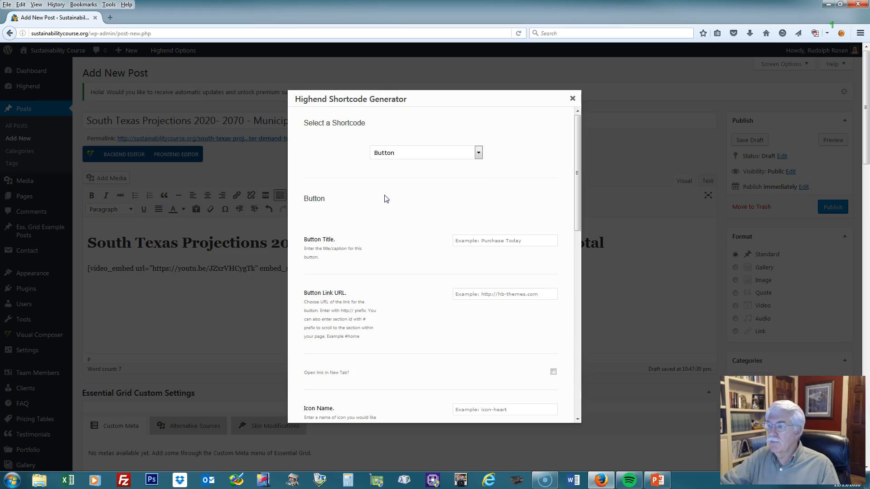
Set the button title to "Click to Play Video".
click(521, 241)
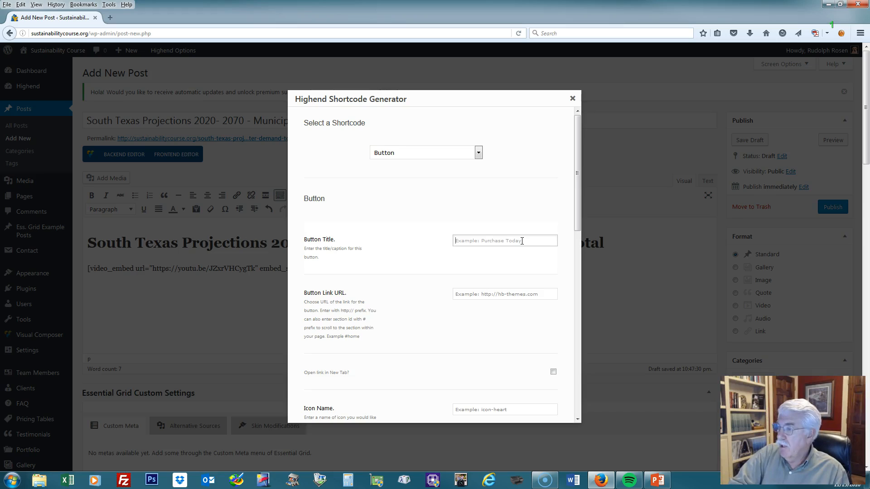
text(ck to pla)
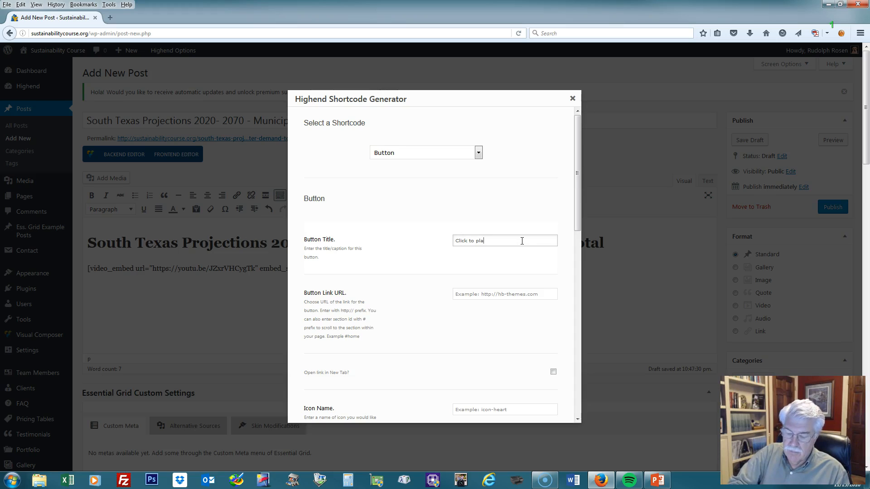
text(lick to play Video)
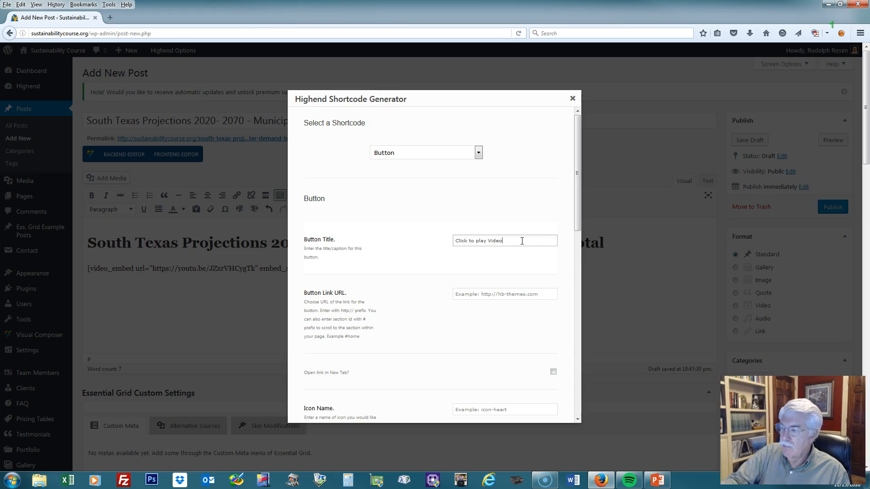
click(477, 241)
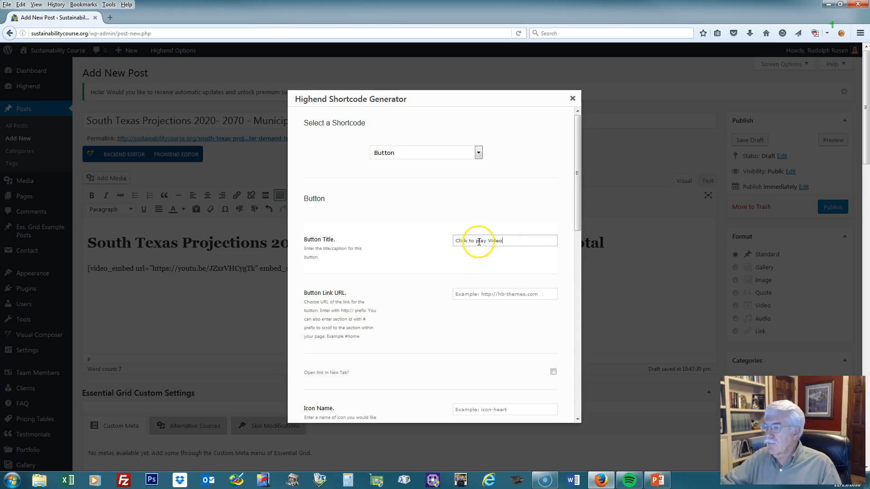
click(534, 243)
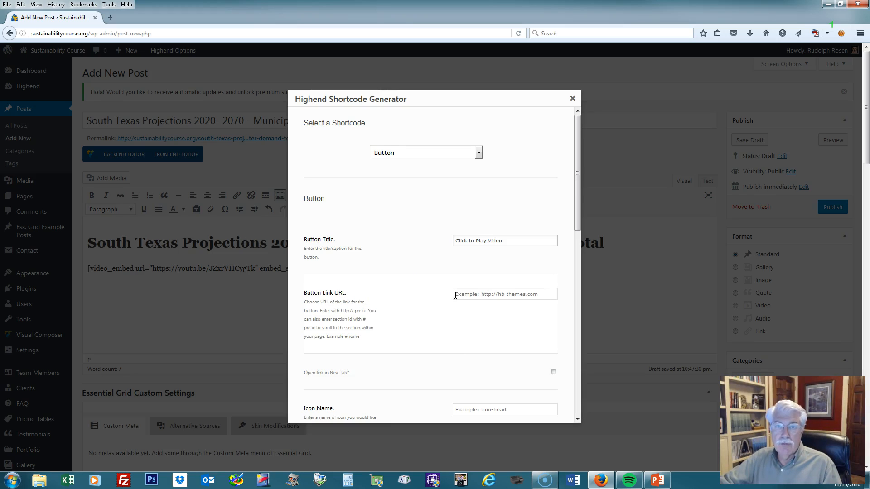
click(455, 295)
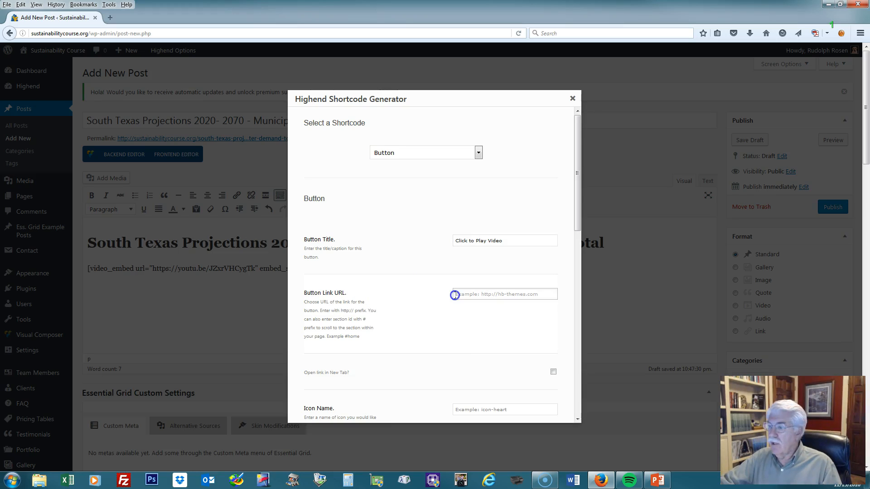
text(https://youtu.be/JZxrVHCygTk)
scroll(510, 325, down, 2)
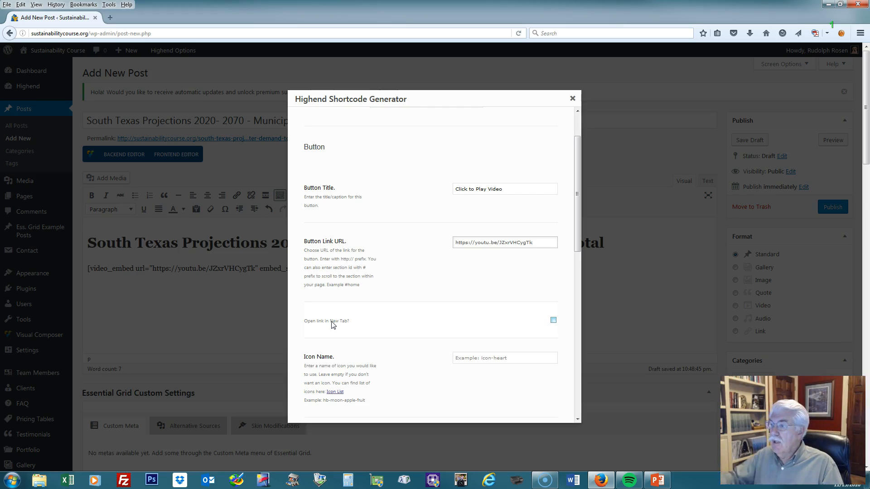
click(553, 321)
Insert the button shortcode into the post with the remaining options, including size, color and entrance animation, left at their defaults.
scroll(532, 379, down, 3)
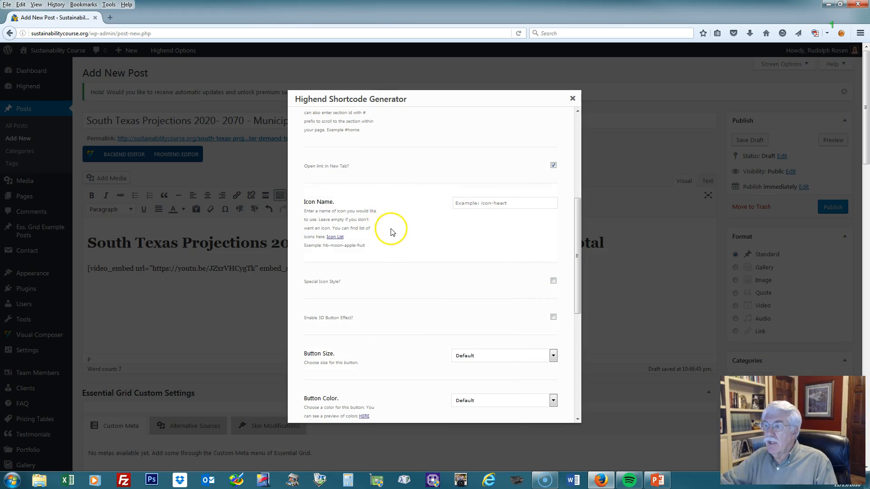
scroll(471, 247, down, 2)
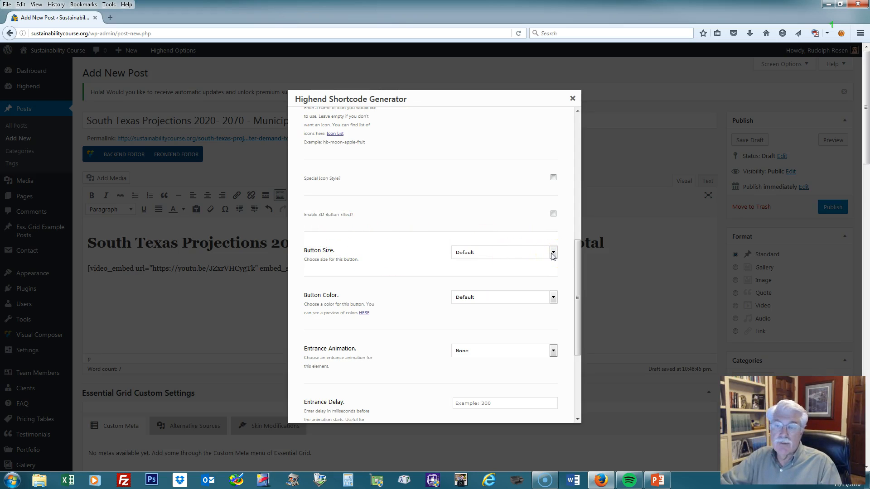
scroll(551, 271, down, 2)
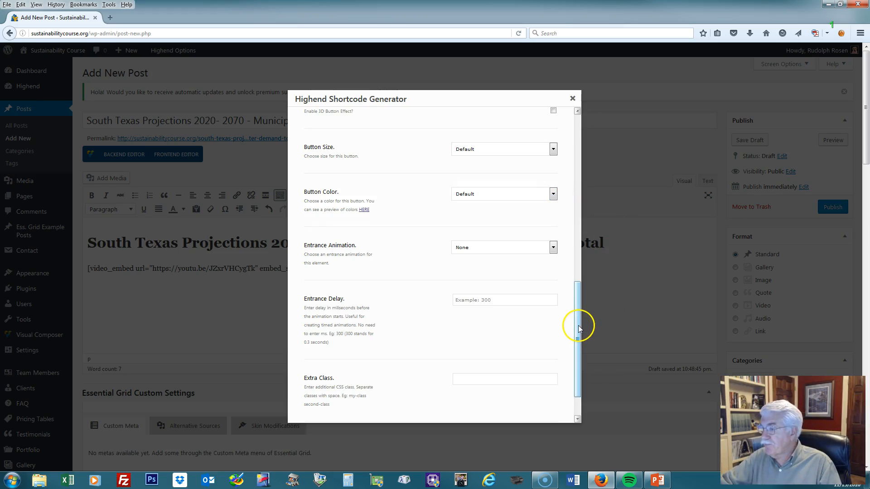
drag(578, 325, 576, 376)
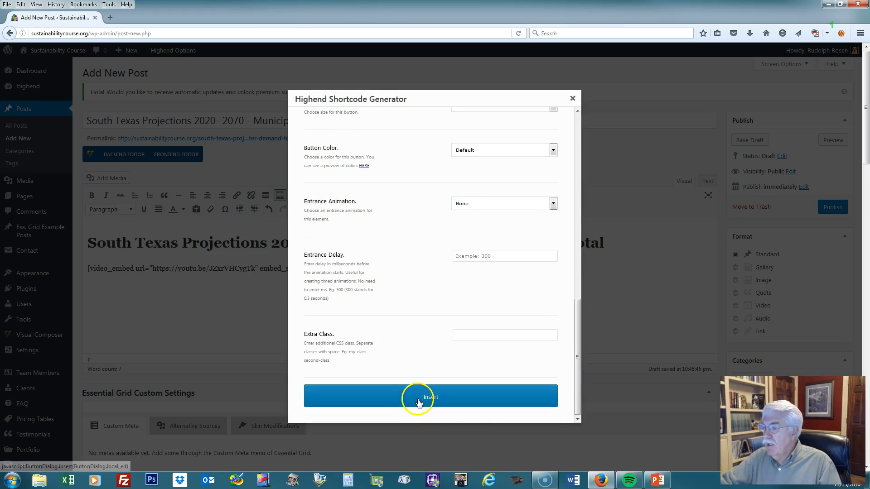
click(417, 398)
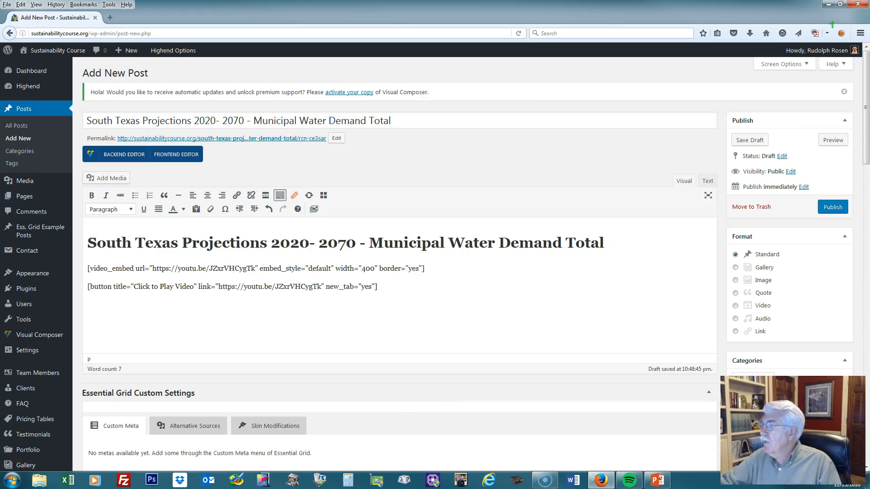
Preview the draft post and test the Click to Play Video button below the embedded video.
click(834, 141)
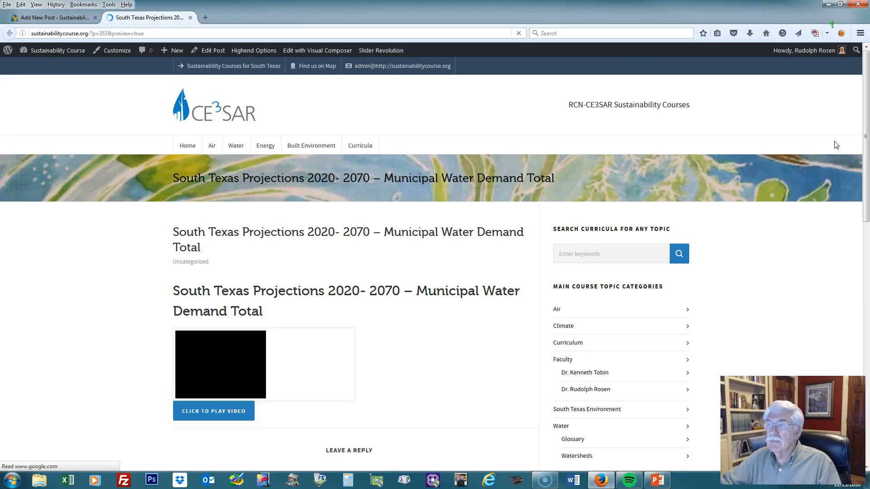
scroll(438, 331, down, 1)
scroll(438, 332, down, 3)
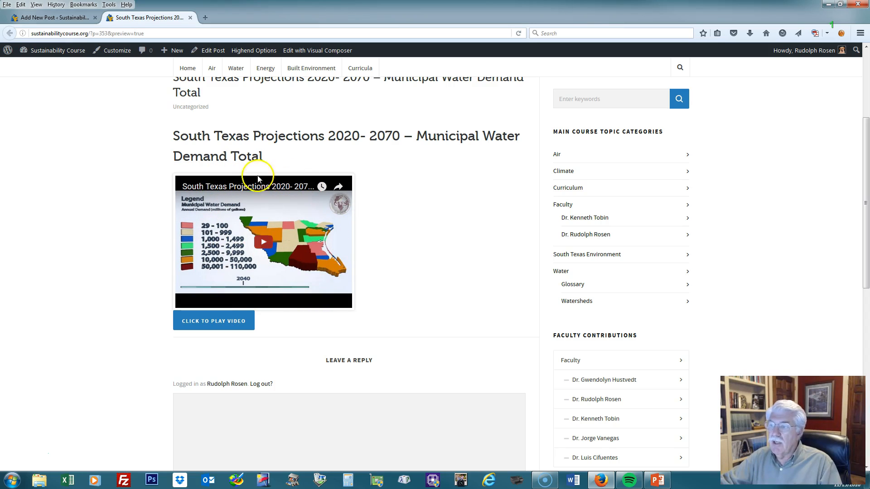
click(202, 325)
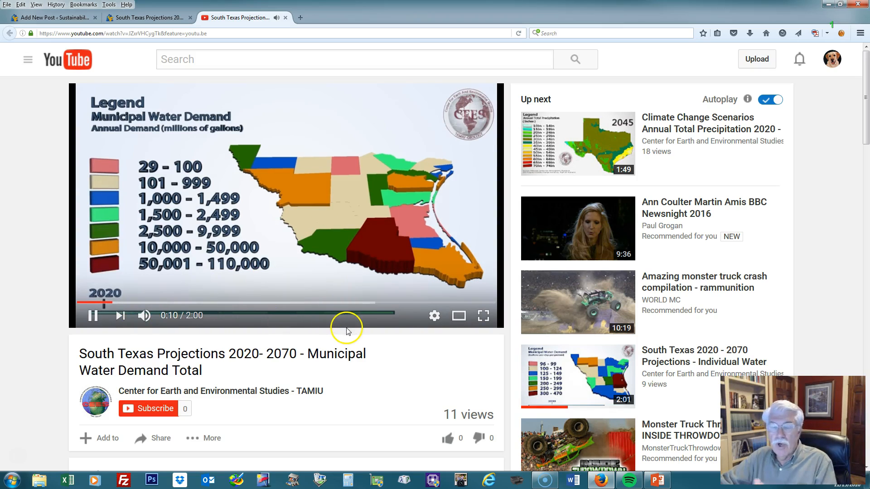
Watch the linked YouTube video in full screen, exit full screen, and close the video page and the post preview.
click(482, 315)
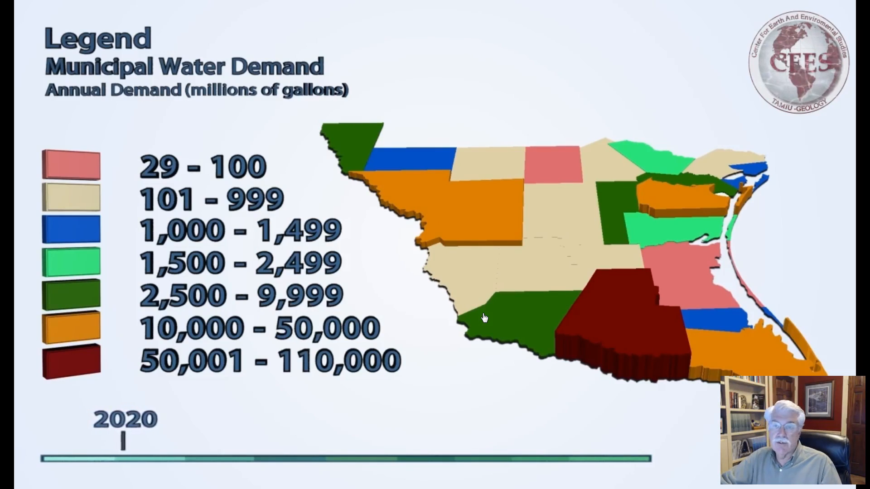
mouse_move(512, 245)
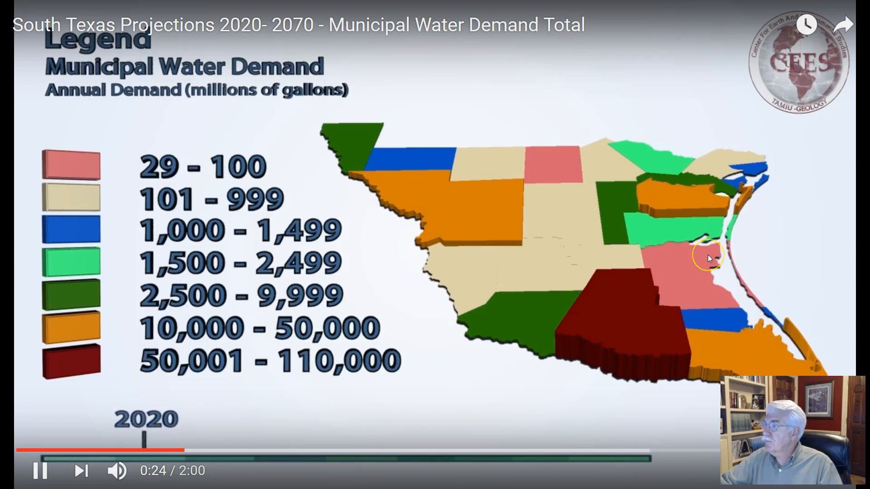
key(Escape)
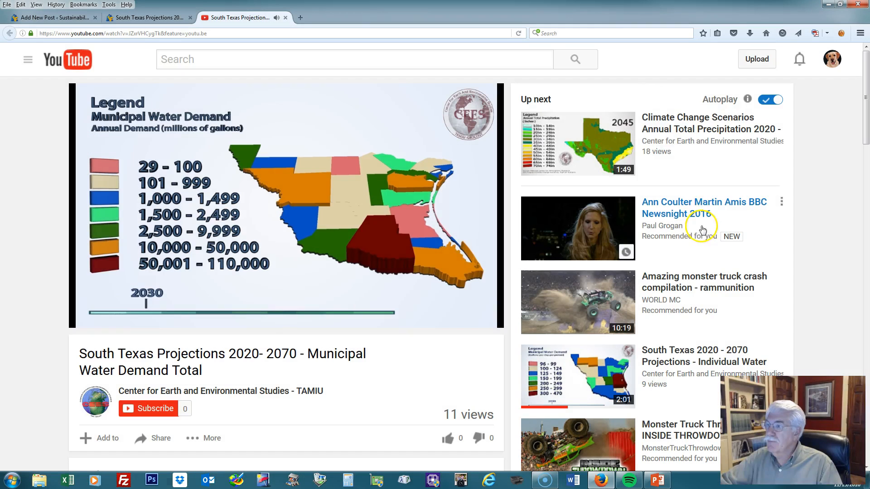
click(285, 17)
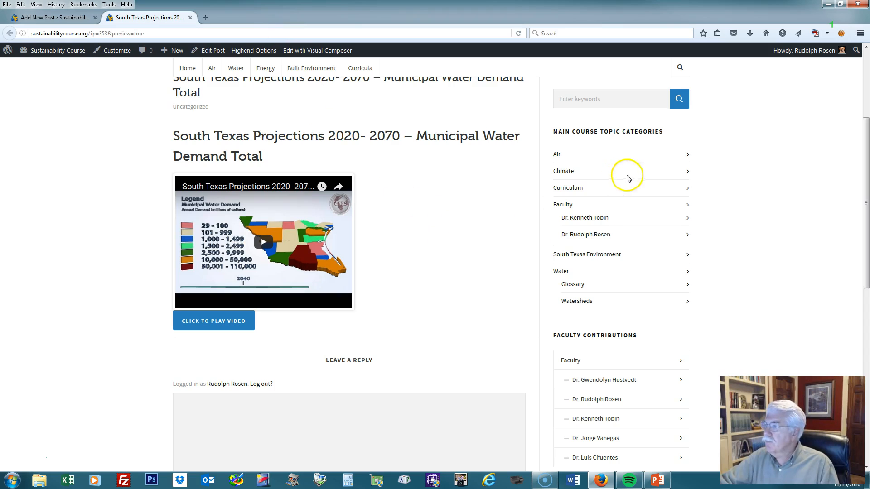
scroll(444, 223, up, 3)
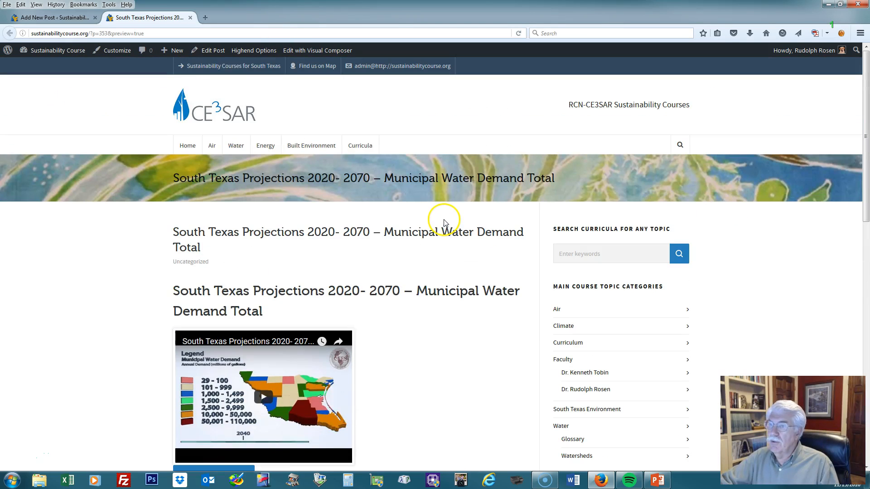
click(191, 17)
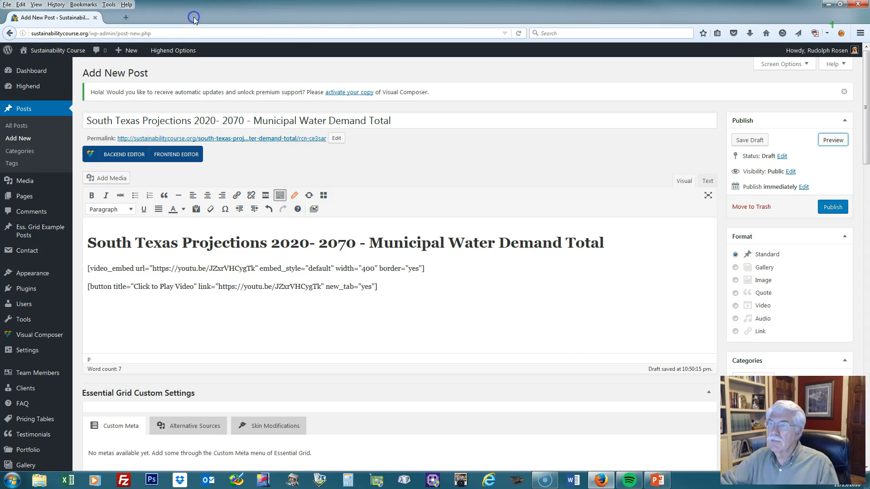
Switch to the video's YouTube page, expand its description, and copy the paragraph about municipal water demand.
click(458, 316)
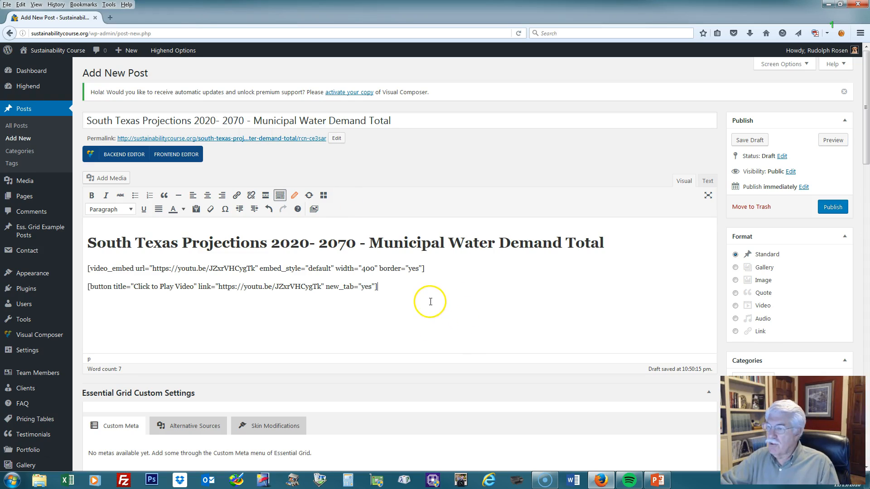
click(221, 163)
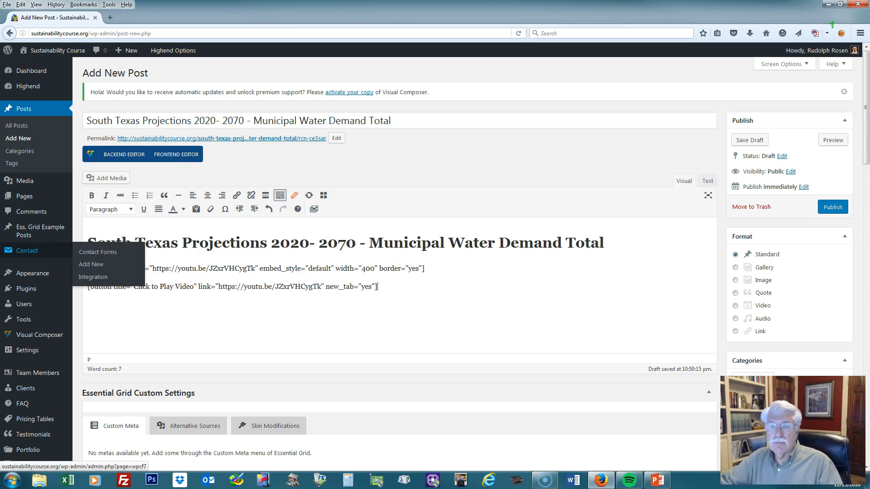
key(super+Tab)
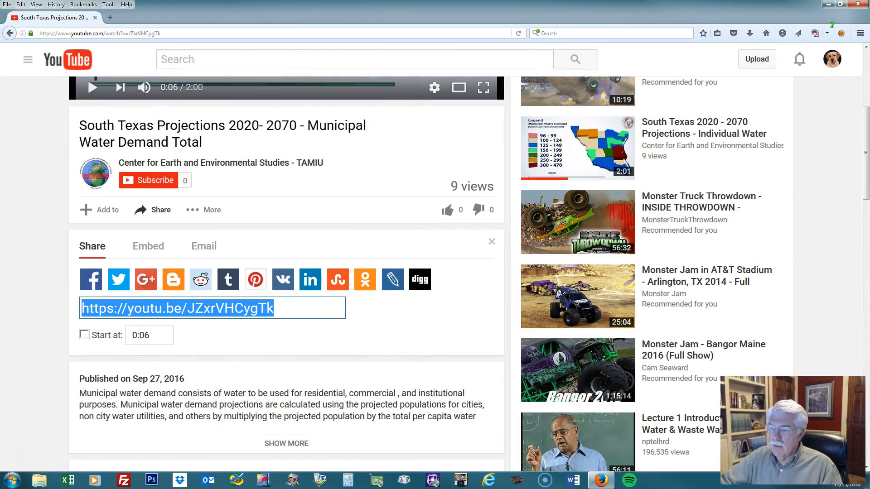
scroll(319, 403, down, 3)
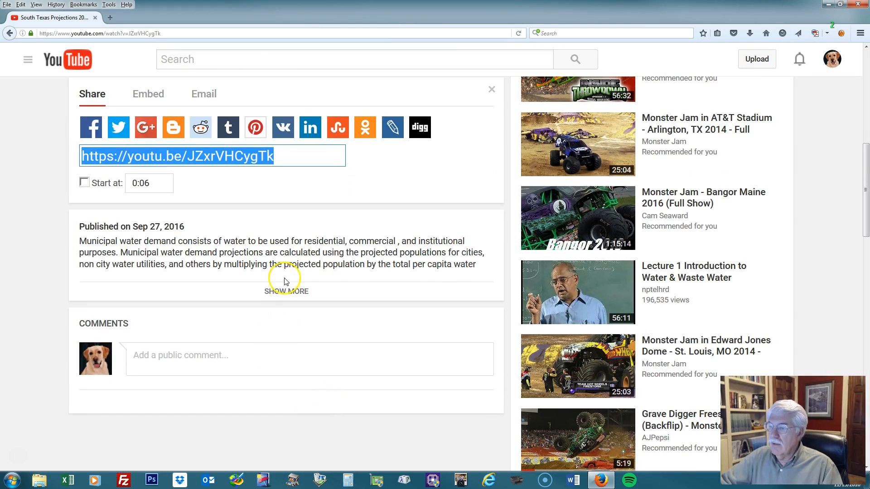
click(282, 291)
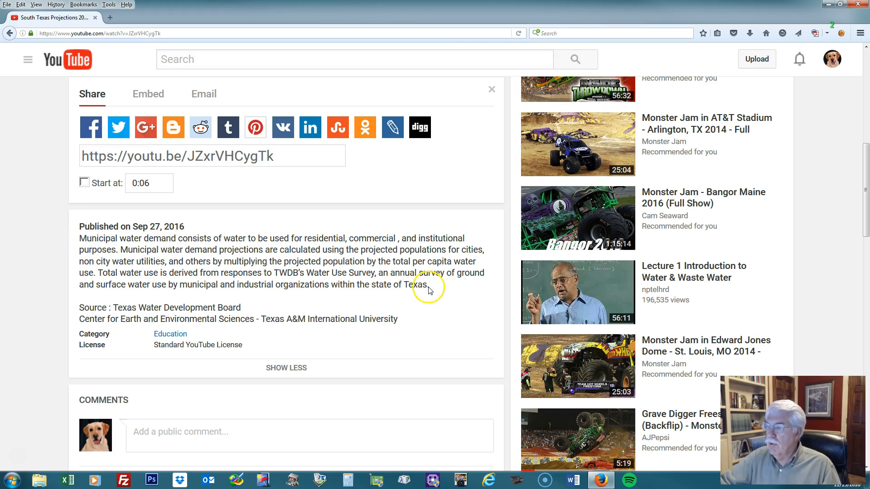
drag(428, 285, 73, 239)
key(ctrl+c)
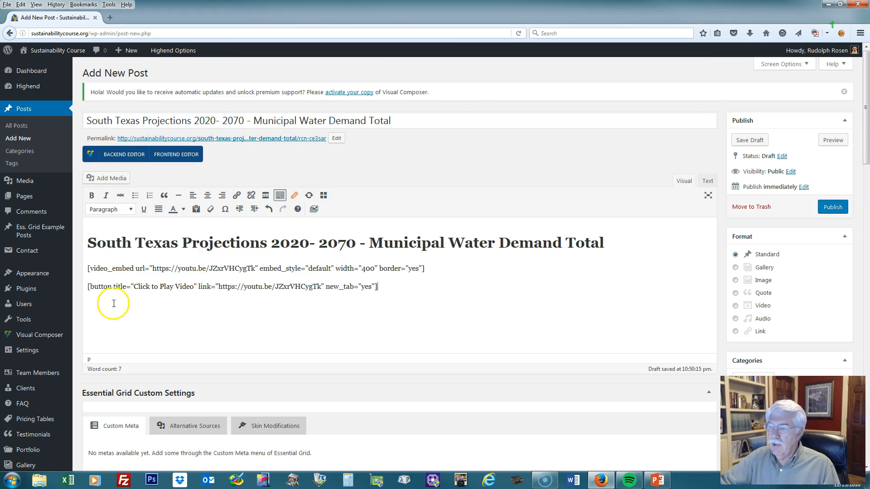
Paste the copied municipal water demand description on a new line below the button shortcode in the WordPress post.
click(410, 291)
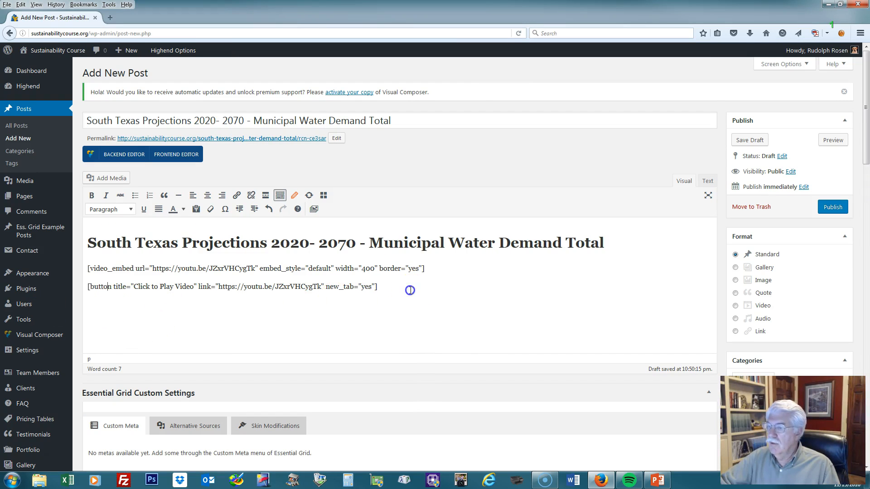
key(Return)
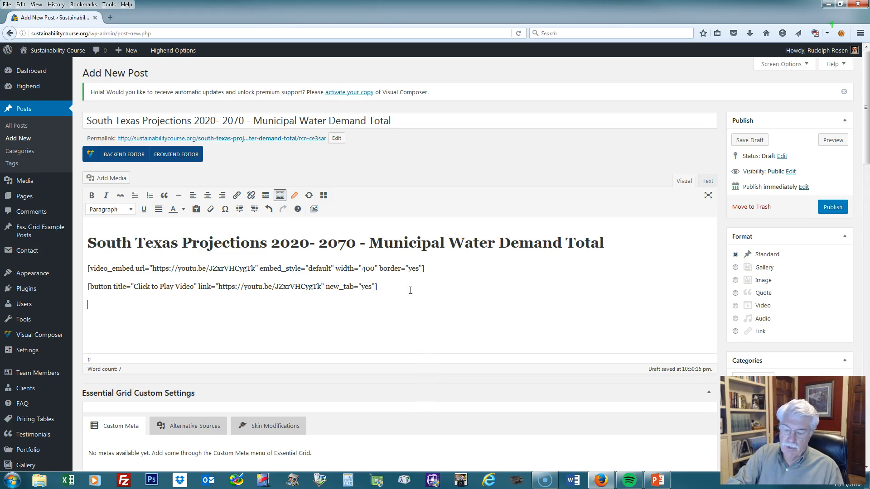
key(ctrl+v)
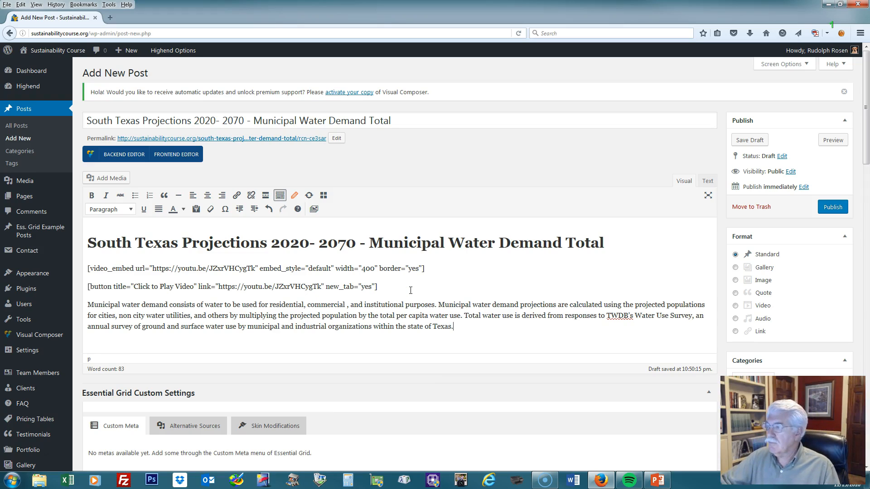
Preview the draft post to check the description below the play button, and close the preview.
click(831, 140)
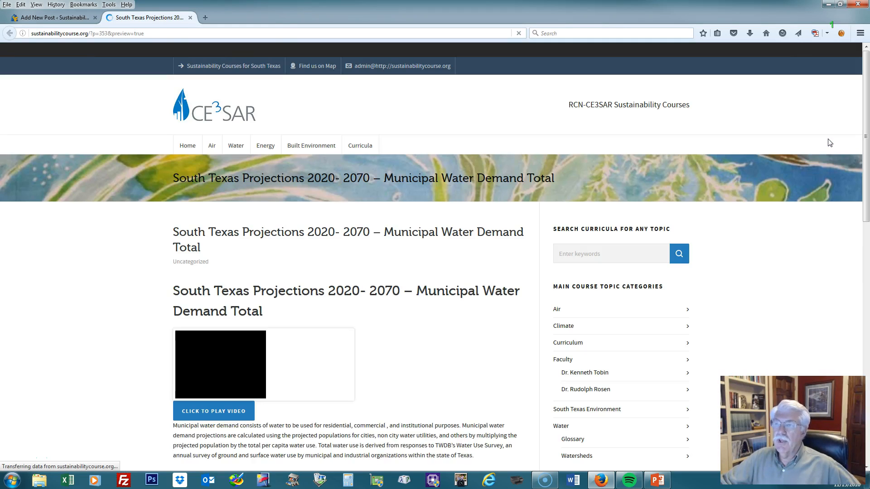
scroll(802, 314, down, 6)
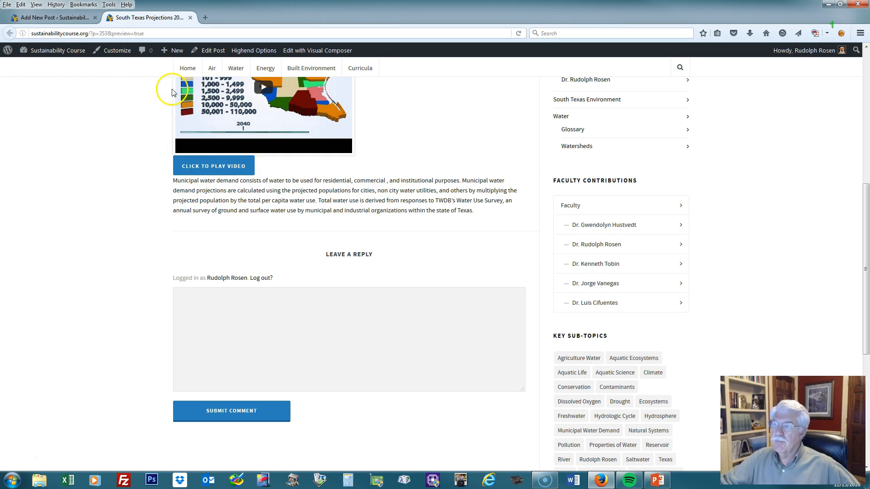
click(191, 17)
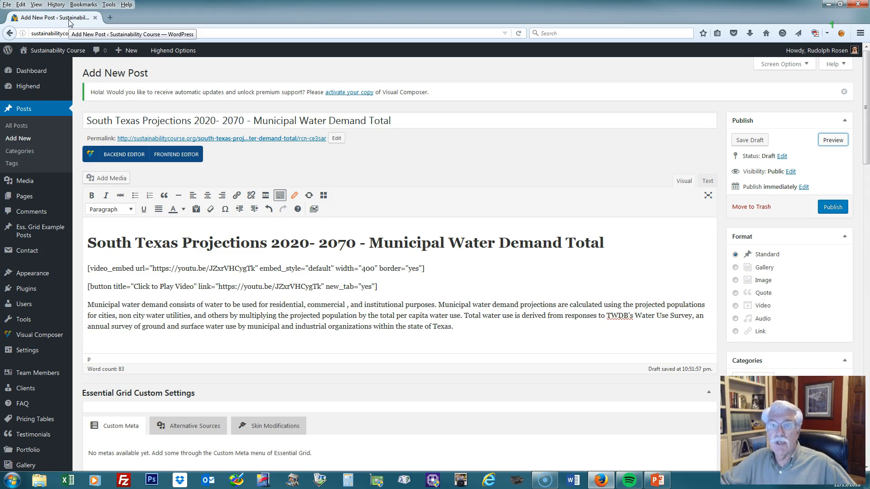
click(41, 34)
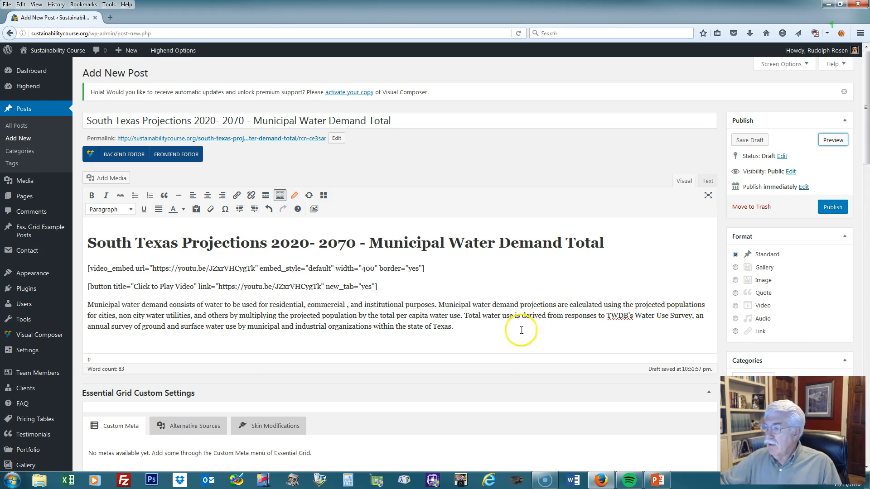
Add two lines of sample text, "ffgajhjds" and "jhkjs", below the description paragraph.
click(477, 332)
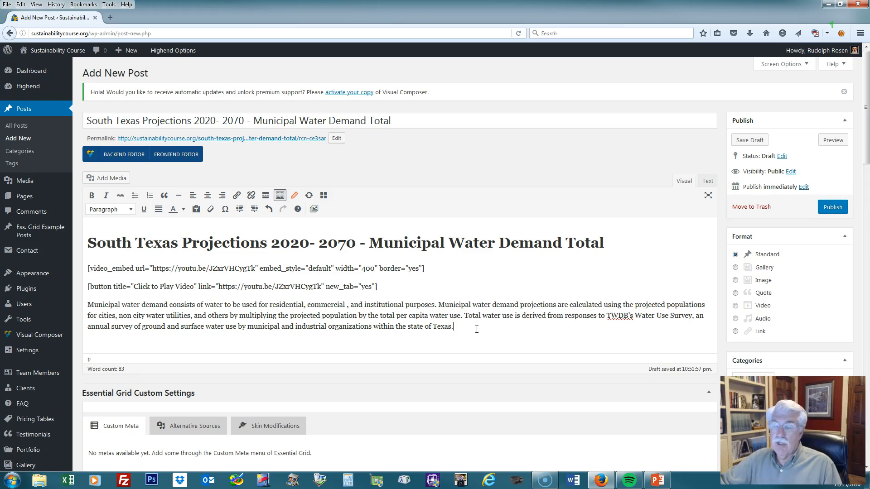
scroll(476, 329, down, 3)
click(470, 222)
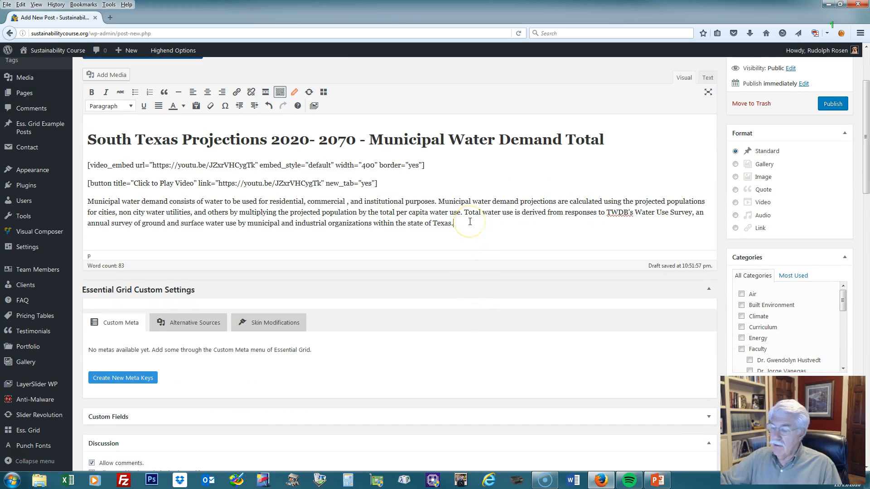
key(Return)
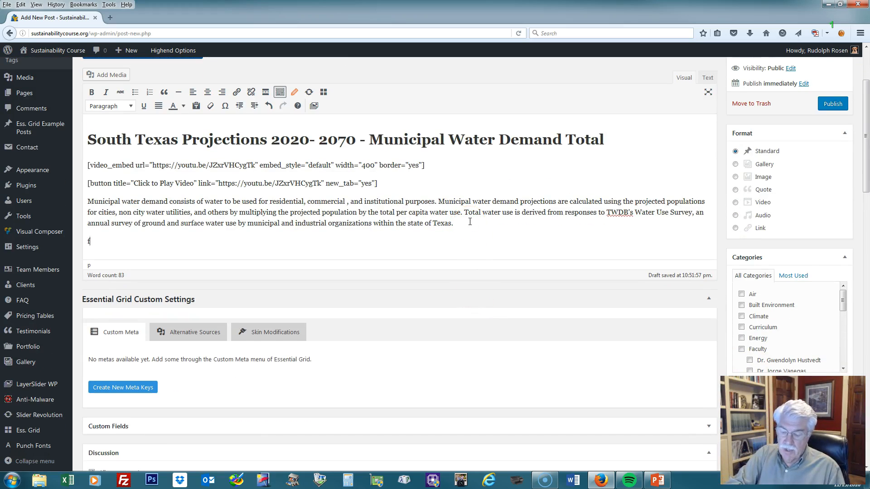
text(ffgajhjds)
key(Return)
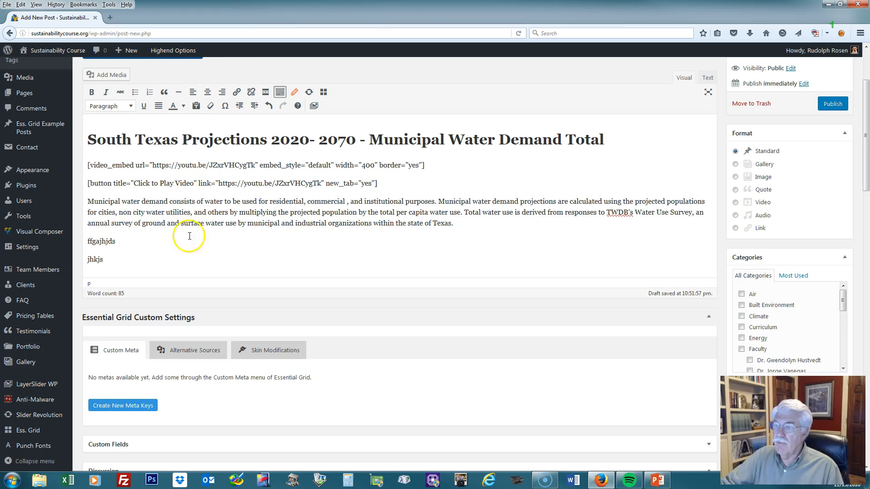
Center the "South Texas Projections 2020- 2070 - Municipal Water Demand Total" heading in the post body.
scroll(271, 229, up, 3)
drag(604, 243, 74, 244)
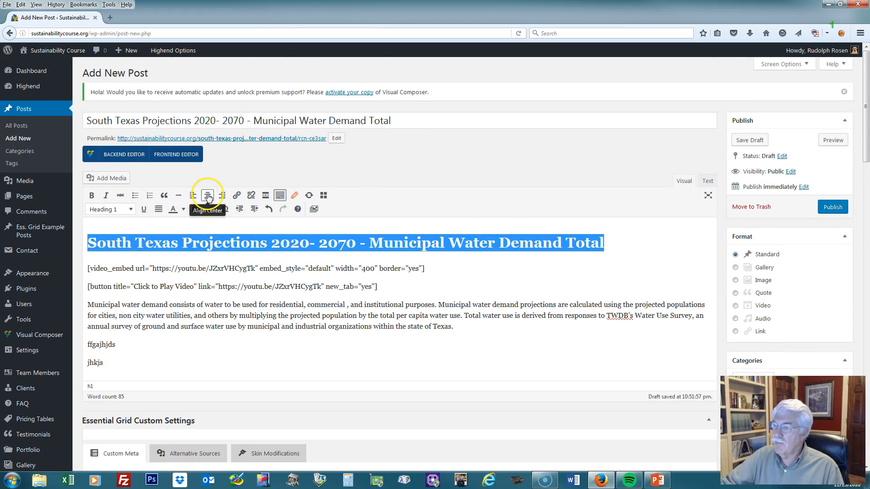
click(208, 195)
Make the sample text line "ffgajhjds" bold.
scroll(443, 404, down, 3)
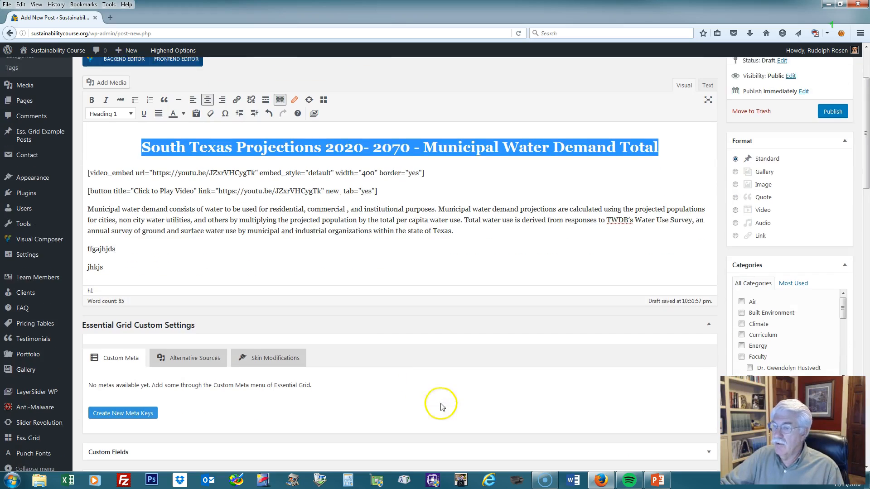
double_click(107, 243)
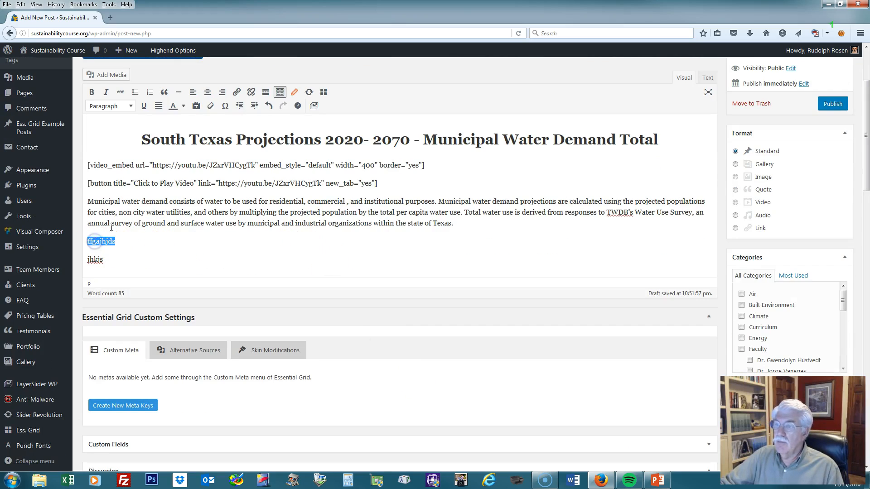
click(91, 93)
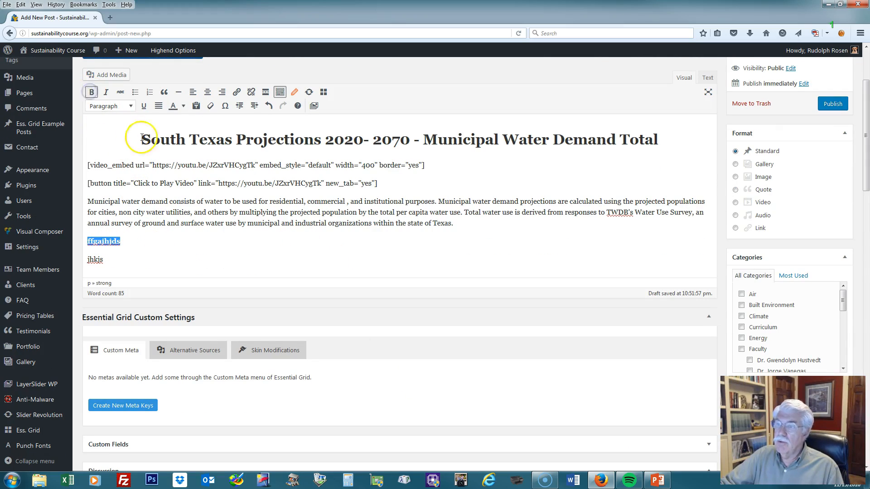
Remove the bold formatting from the sample text line "ffgajhjds".
click(107, 93)
click(107, 93)
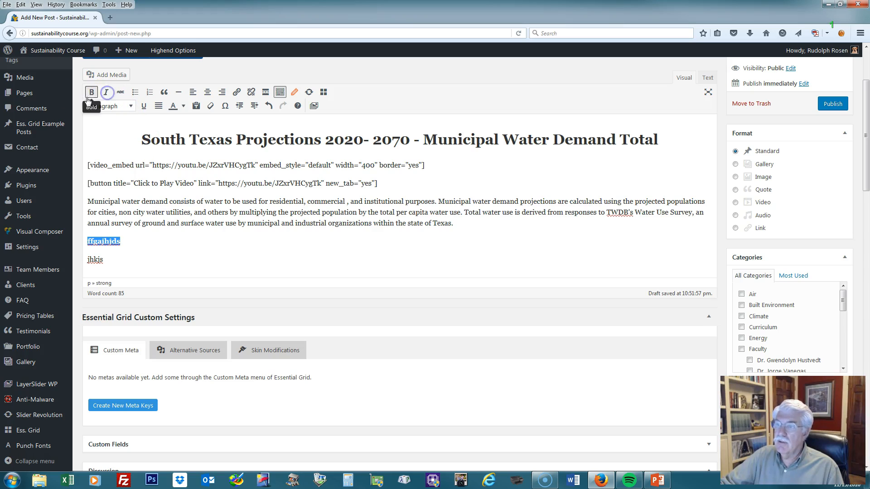
click(92, 93)
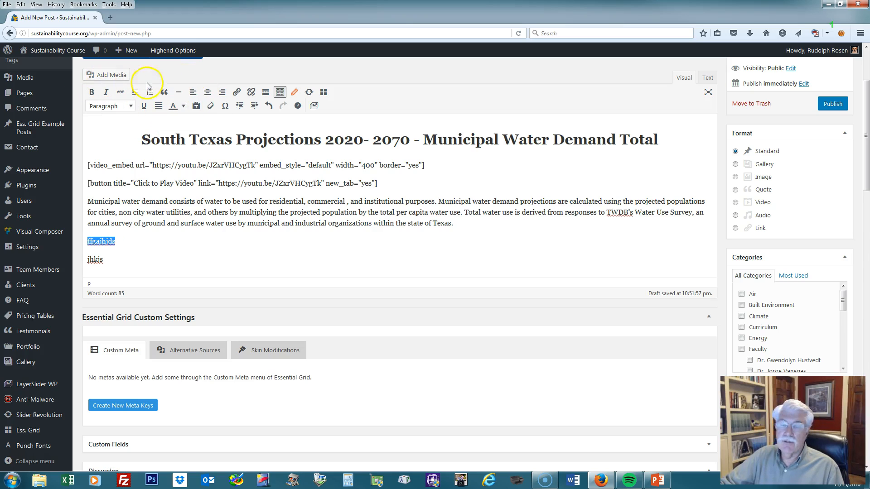
Format the sample text line "ffgajhjds" as Heading 2.
click(85, 241)
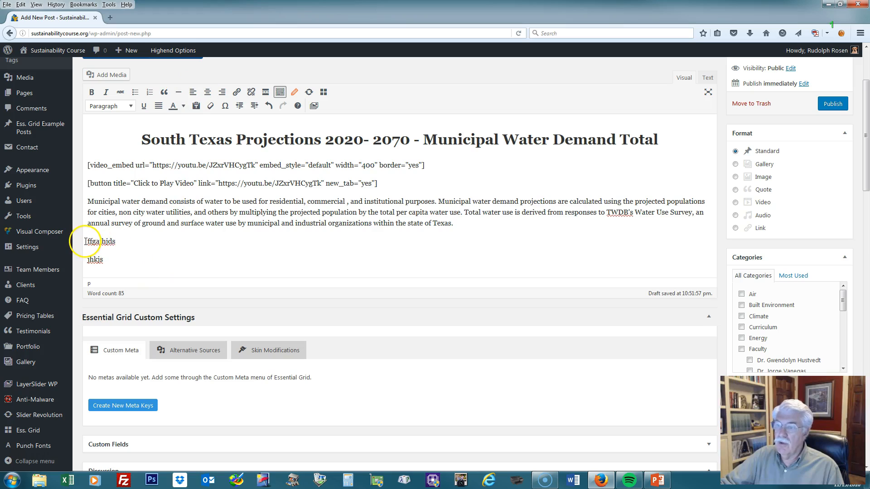
drag(86, 242, 90, 242)
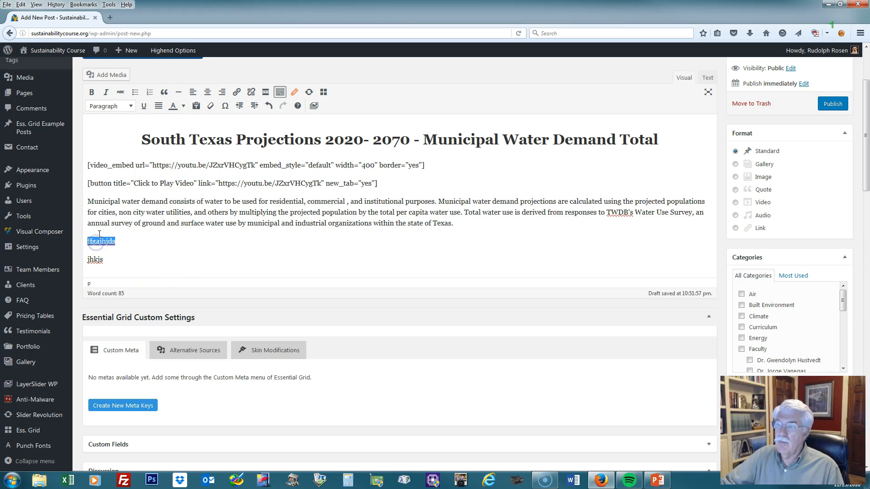
click(130, 106)
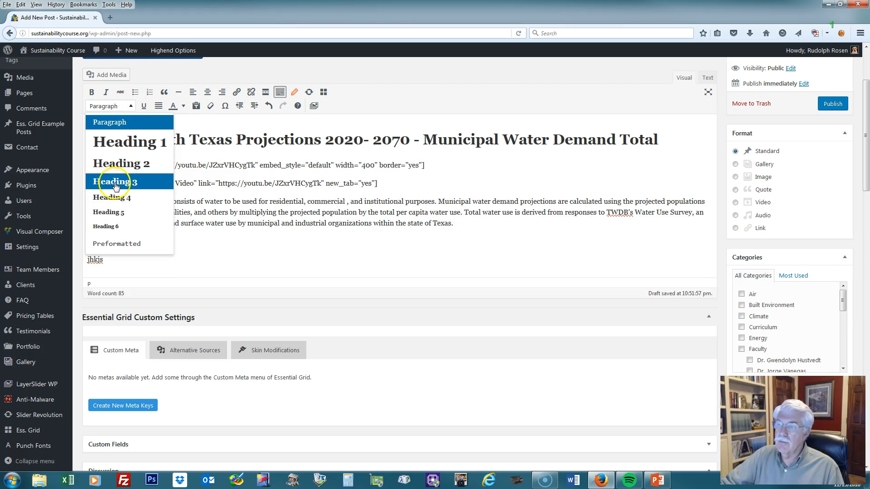
click(116, 164)
click(135, 249)
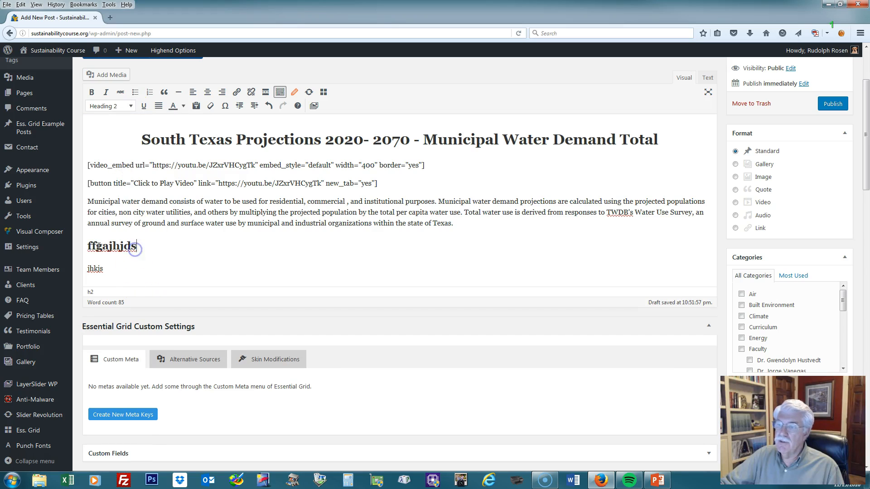
Delete the two sample text lines "ffgajhjds" and "jhkjs" from the post body.
drag(88, 246, 116, 268)
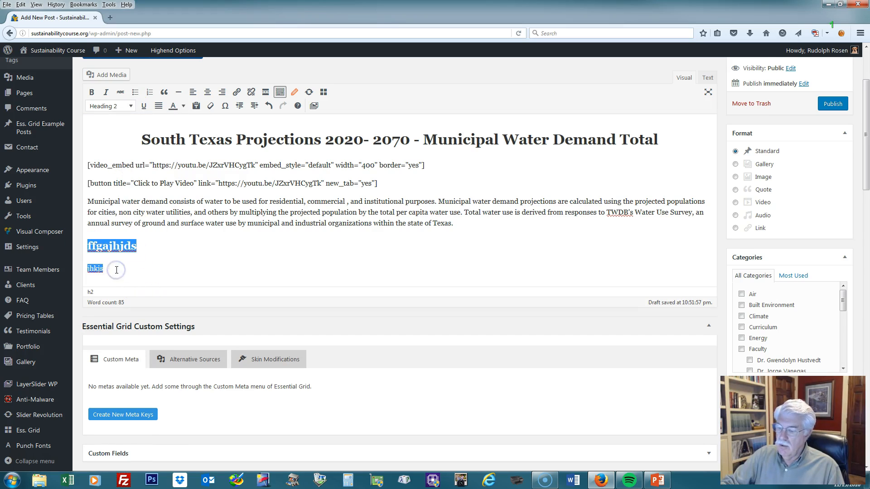
key(BackSpace)
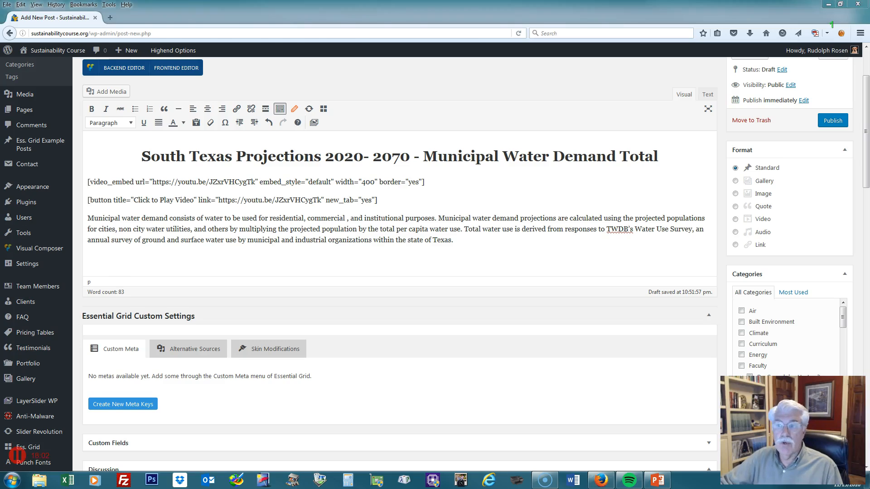
Switch to the Word document and copy everything from the "Water for Life - Aquatic Science Lectures" heading through the "SustainabilityCourse.org a project of NSFRCN-CE3SAR" line.
key(super+Tab)
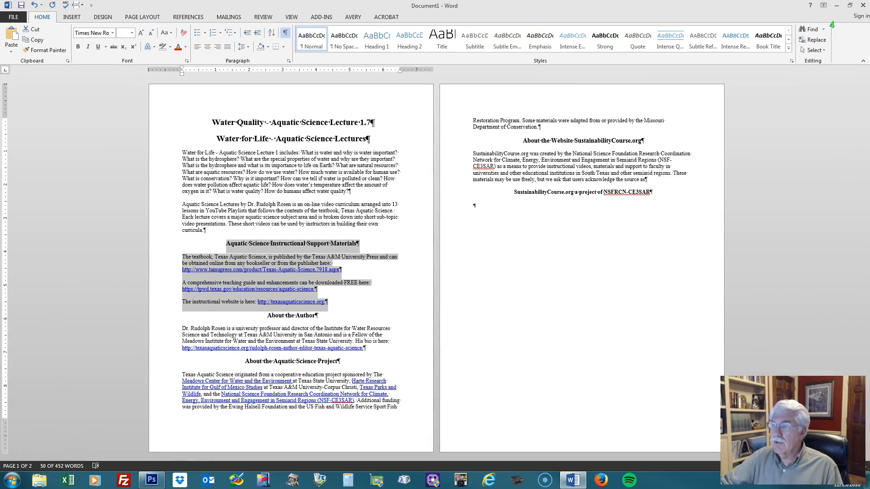
click(476, 258)
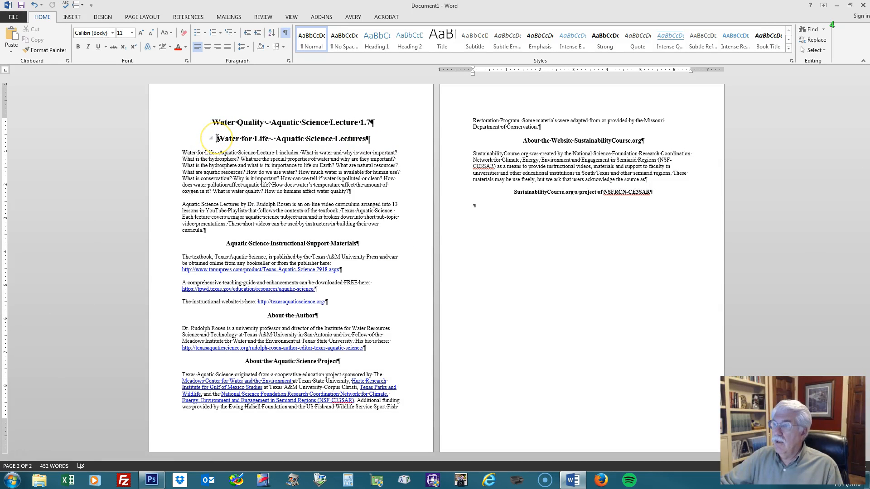
drag(217, 138, 655, 197)
right_click(523, 161)
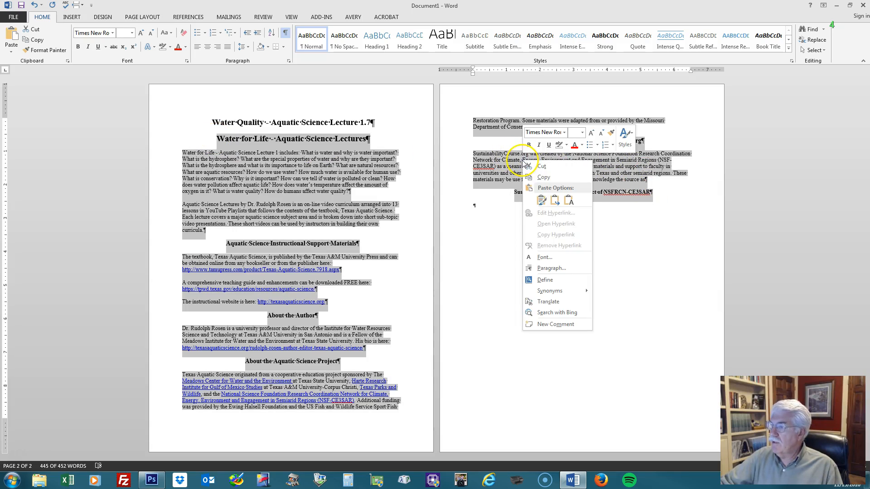
click(541, 178)
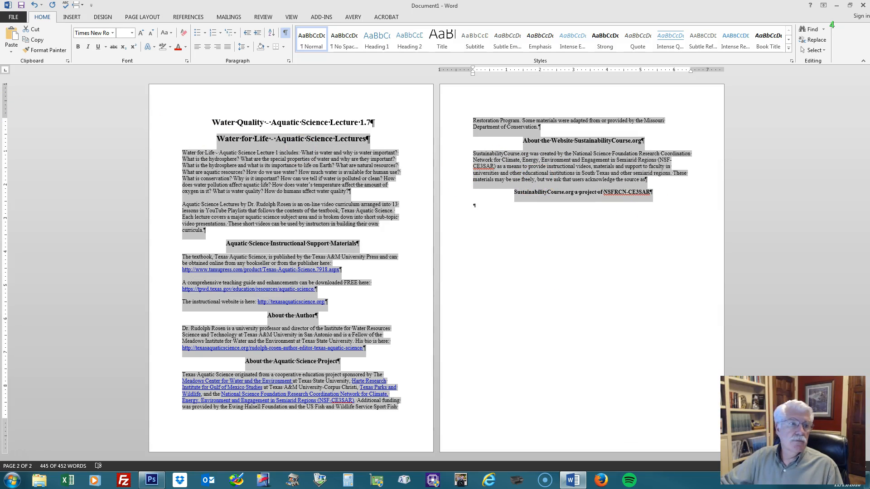
Return to the WordPress post in Firefox and paste the copied Word text below the municipal water demand description paragraph.
click(551, 235)
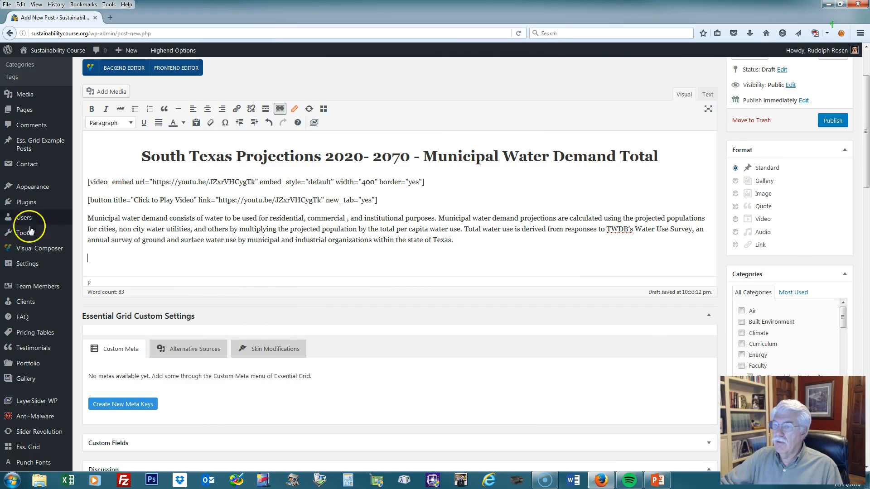
right_click(88, 260)
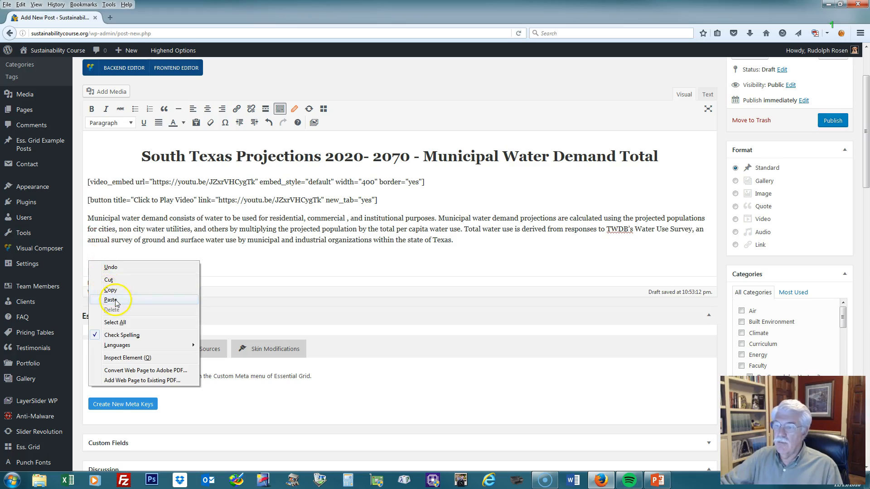
click(110, 301)
Format the pasted "Water for Life - Aquatic Science Lectures" line as Heading 2 and center it.
scroll(321, 319, down, 4)
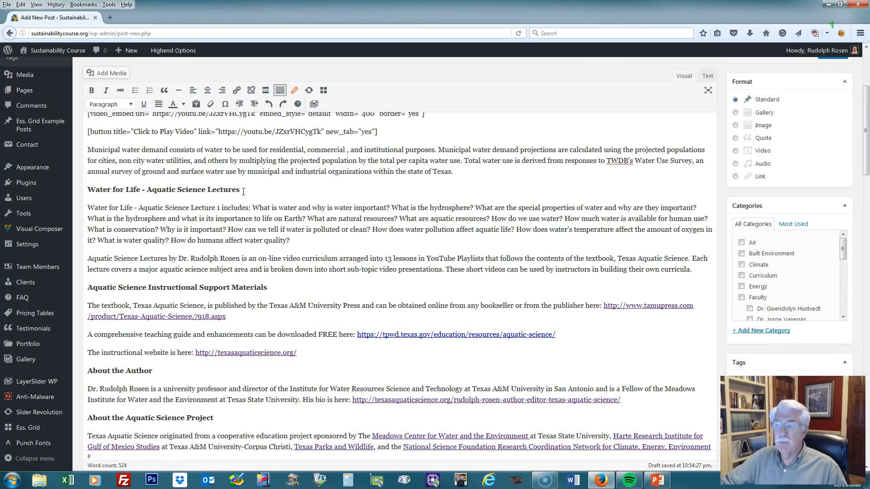
drag(247, 189, 79, 189)
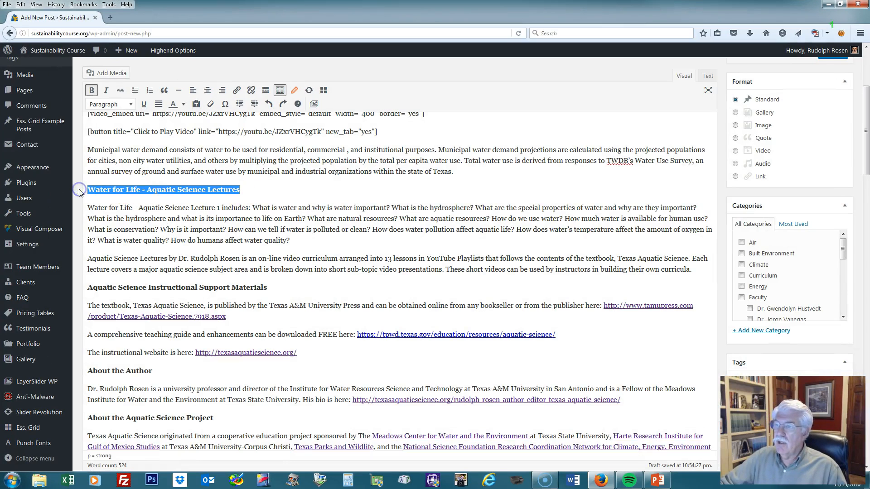
scroll(265, 209, up, 5)
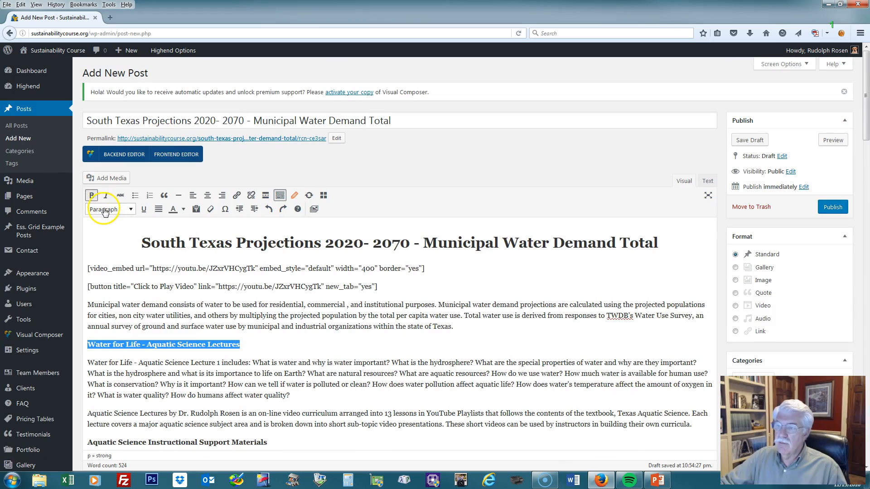
click(131, 210)
click(116, 266)
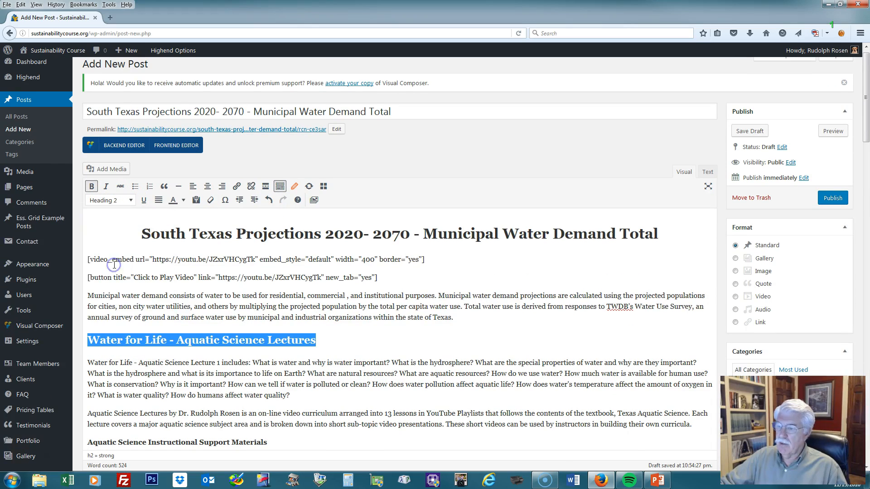
click(207, 186)
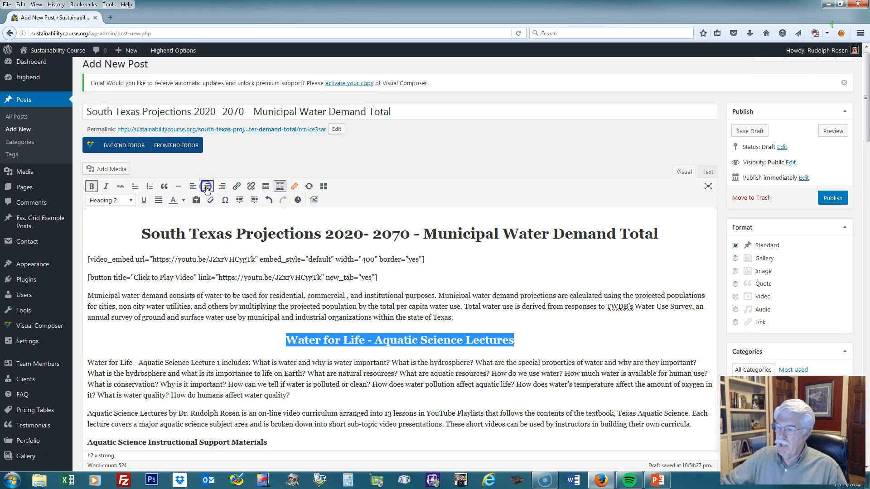
Underline the "Aquatic Science Instructional Support Materials" subheading in the pasted text.
scroll(257, 324, down, 3)
scroll(258, 325, down, 2)
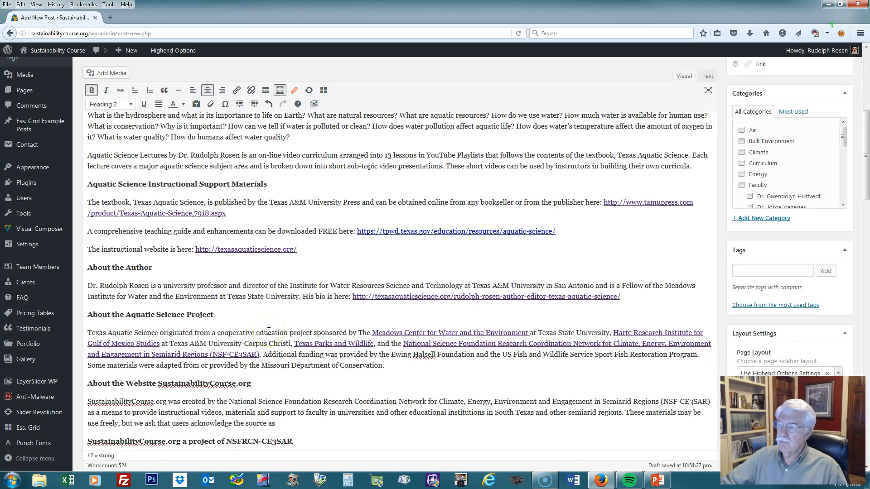
scroll(262, 314, up, 2)
drag(272, 288, 78, 293)
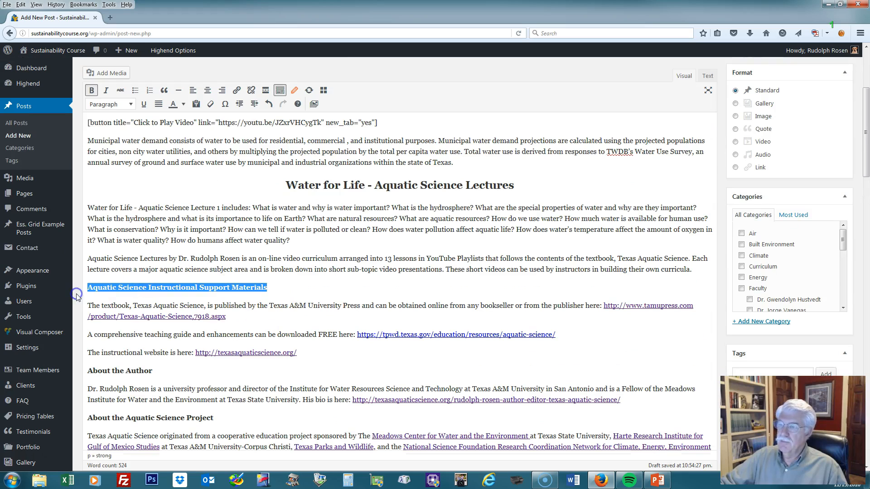
click(143, 104)
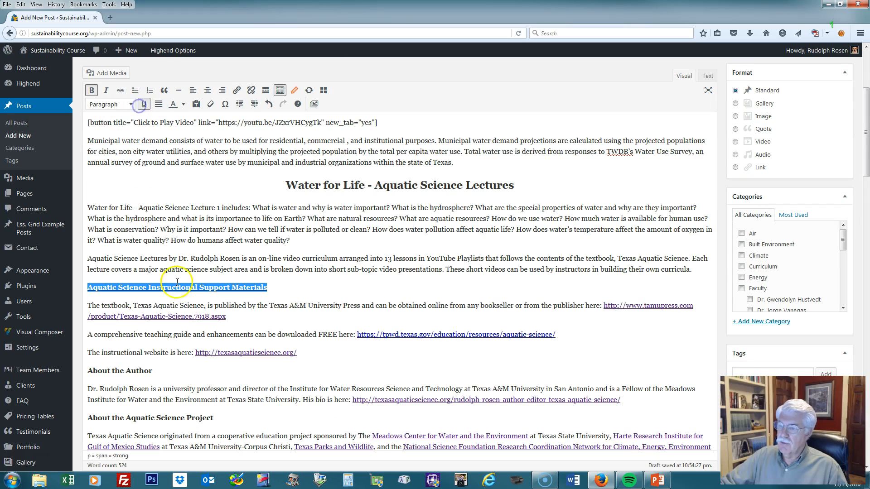
drag(154, 371, 75, 372)
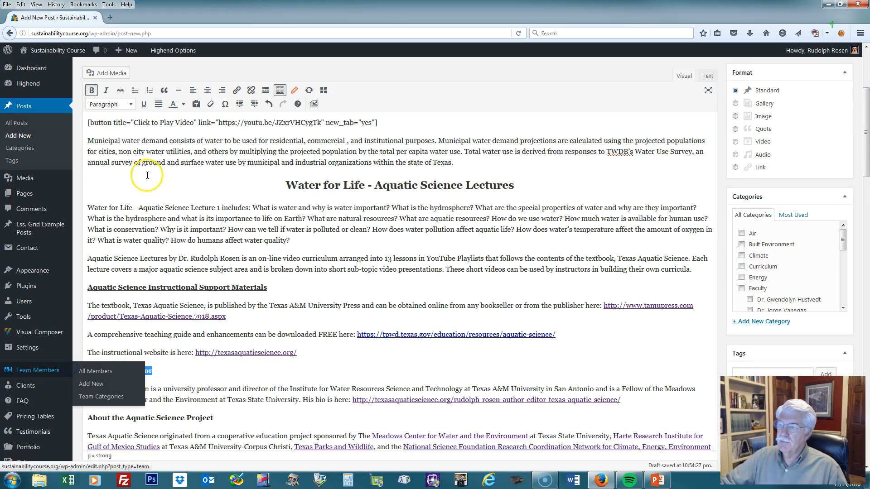
drag(213, 418, 76, 418)
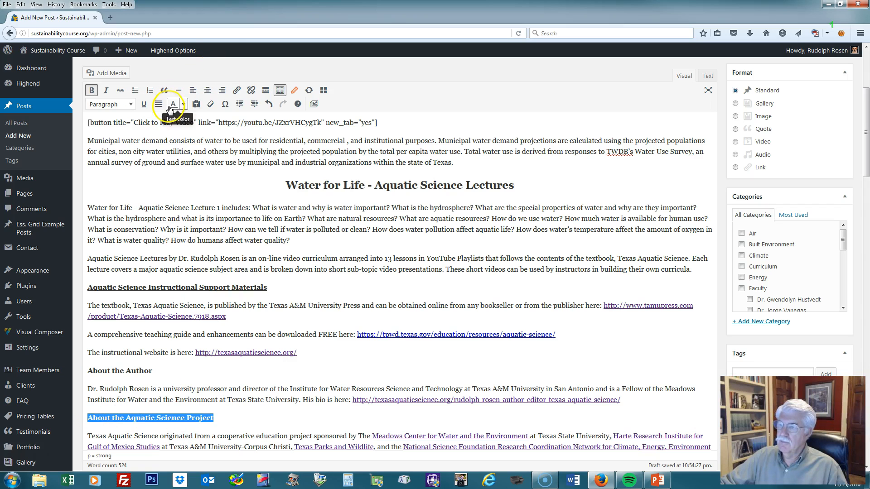
Examine the link targets of the Meadows Center, the National Science Foundation Research Coordination Network and the author's bio in the pasted text.
scroll(369, 330, down, 5)
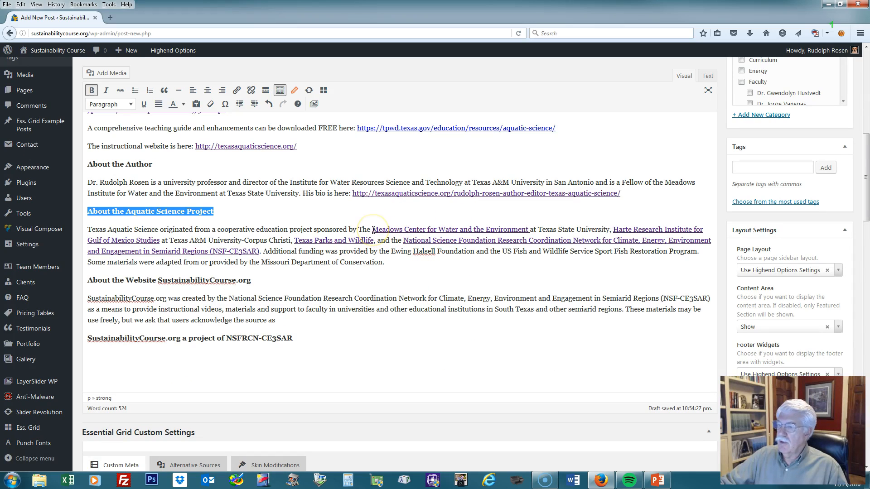
drag(372, 230, 529, 229)
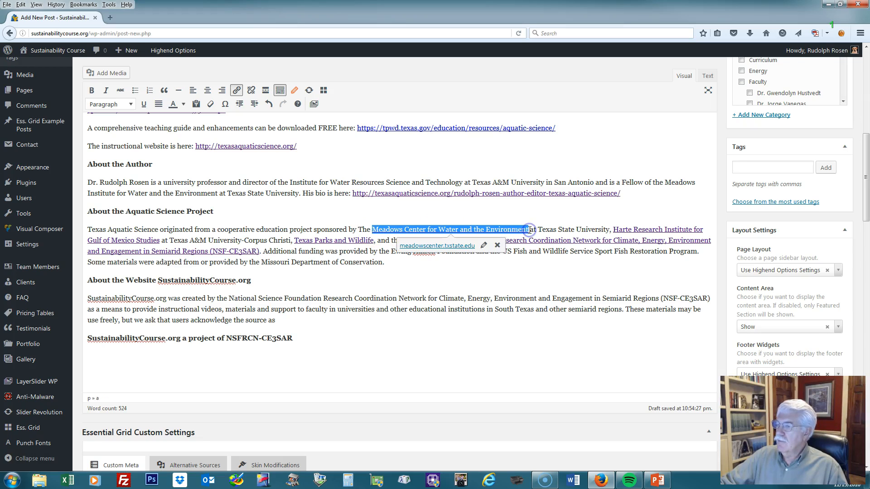
click(499, 267)
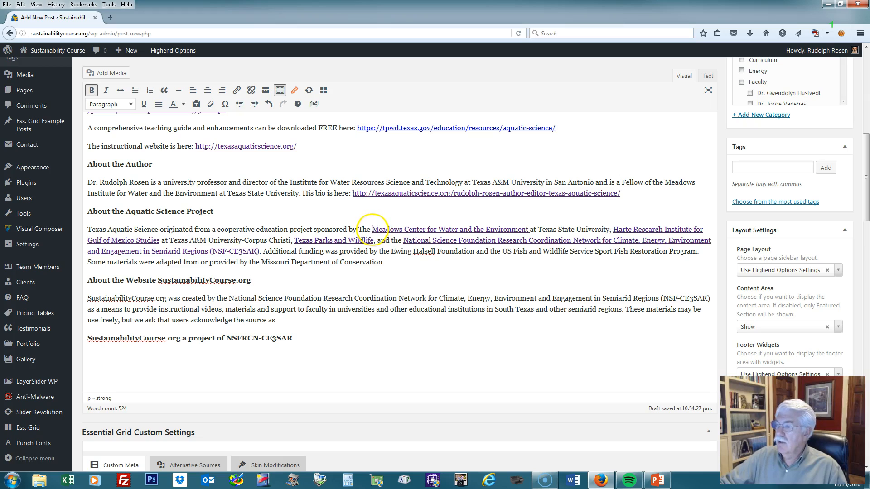
drag(372, 229, 529, 232)
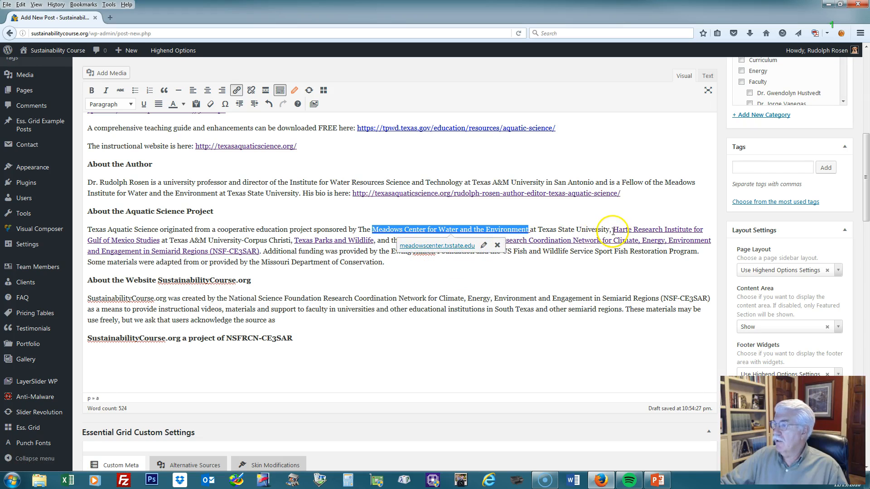
click(549, 240)
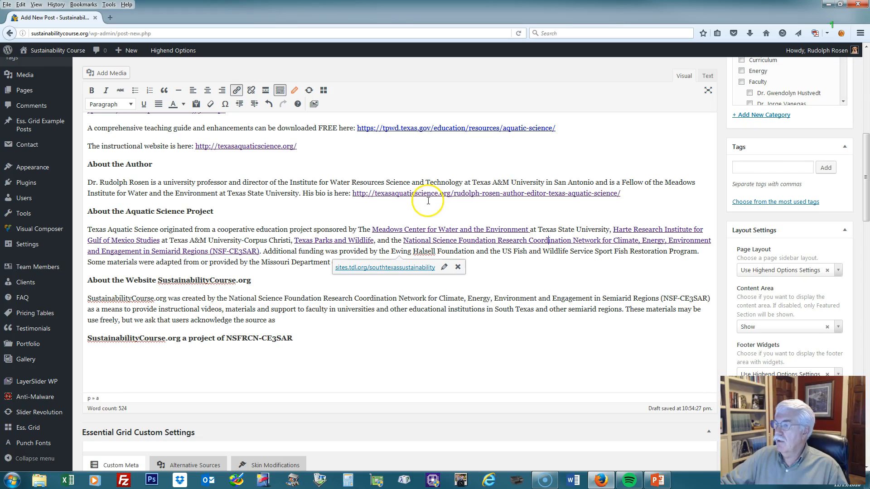
drag(352, 194, 620, 195)
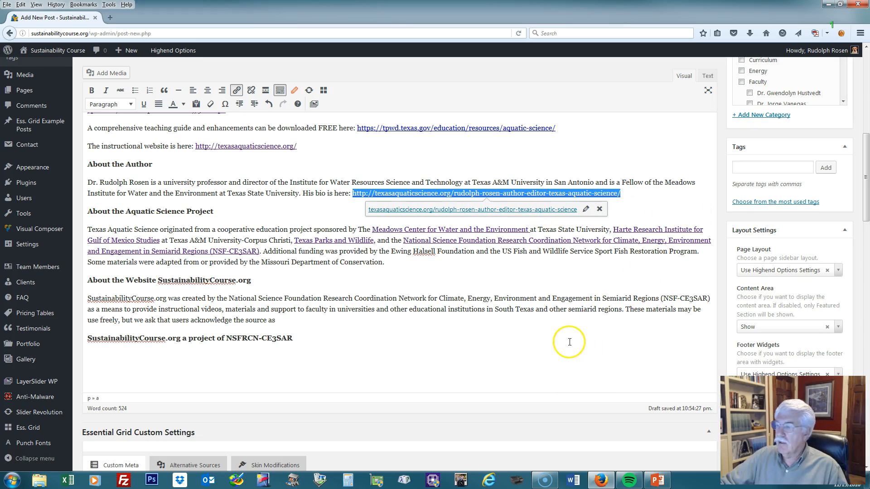
click(467, 344)
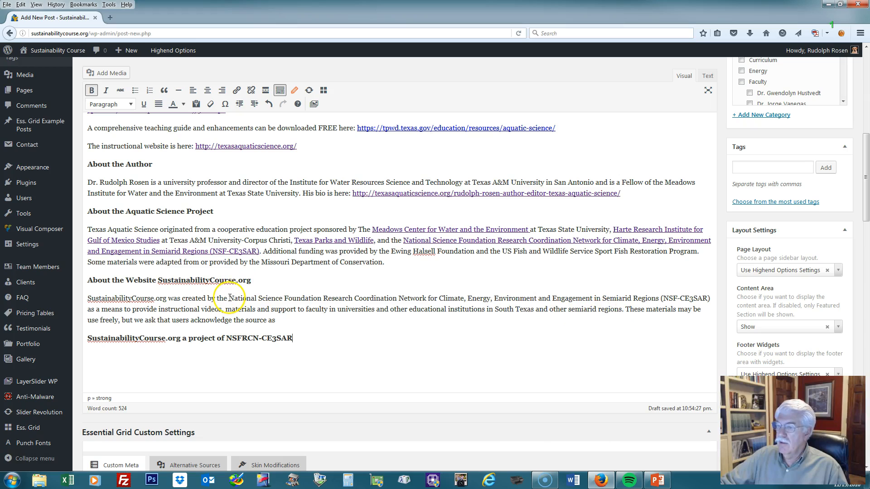
drag(229, 298, 397, 299)
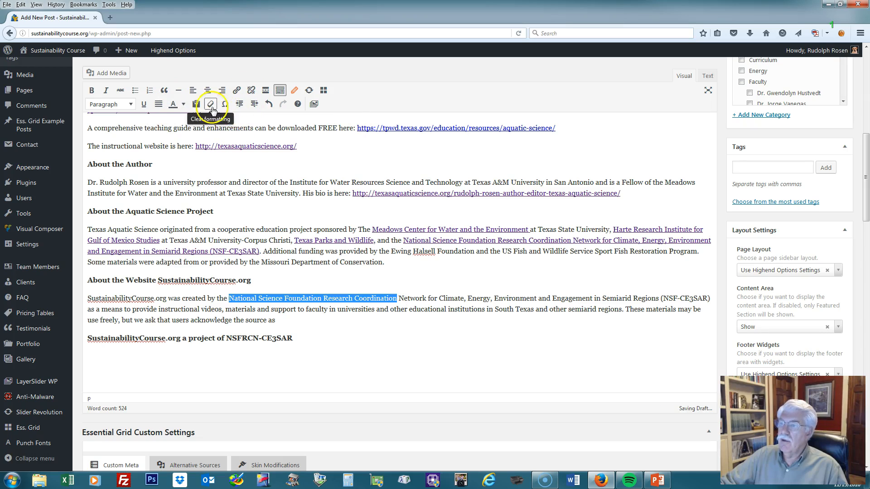
click(237, 92)
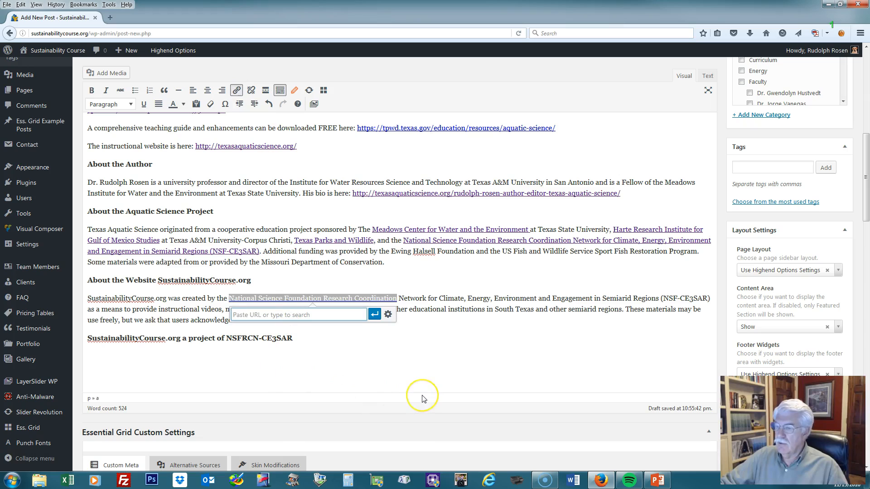
text(http://youtube.com)
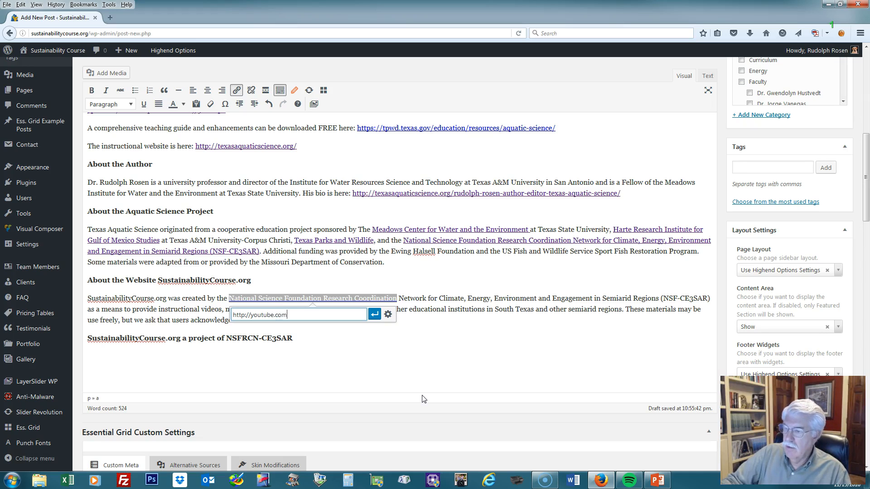
click(374, 314)
click(514, 374)
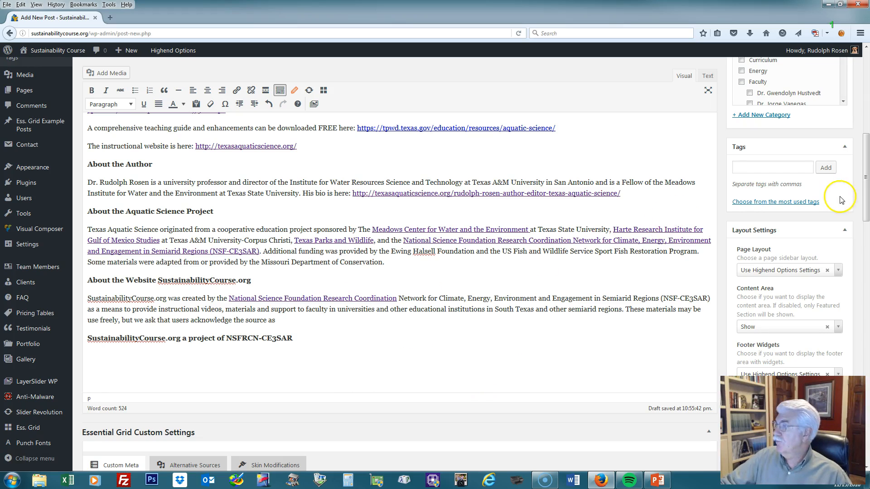
Preview the draft post and examine its heading, embedded video, play button and formatted text.
scroll(798, 224, up, 15)
scroll(797, 224, up, 1)
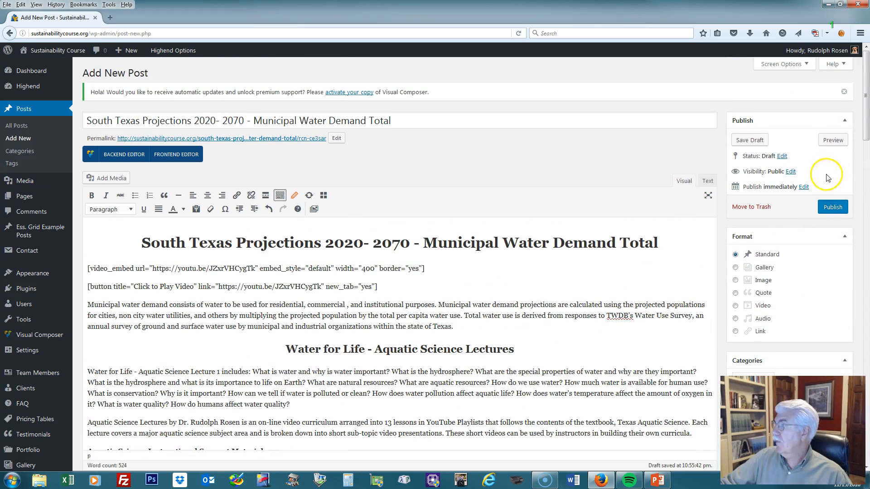
click(831, 139)
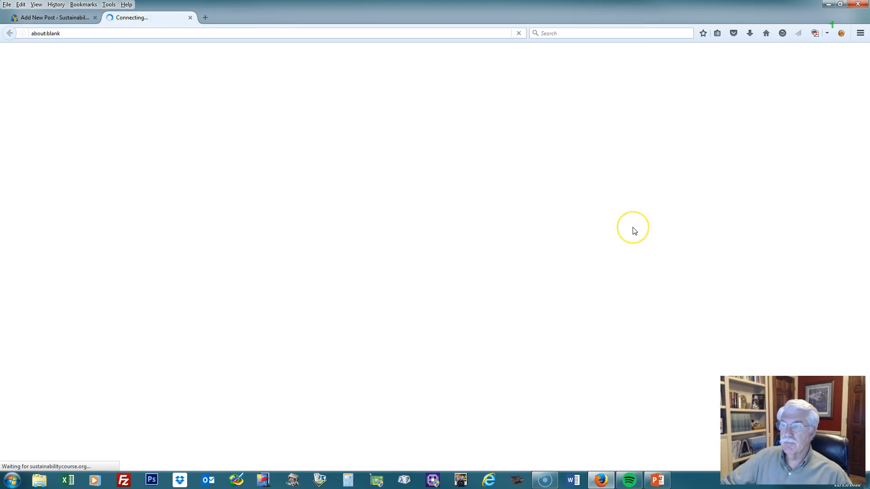
scroll(632, 229, down, 5)
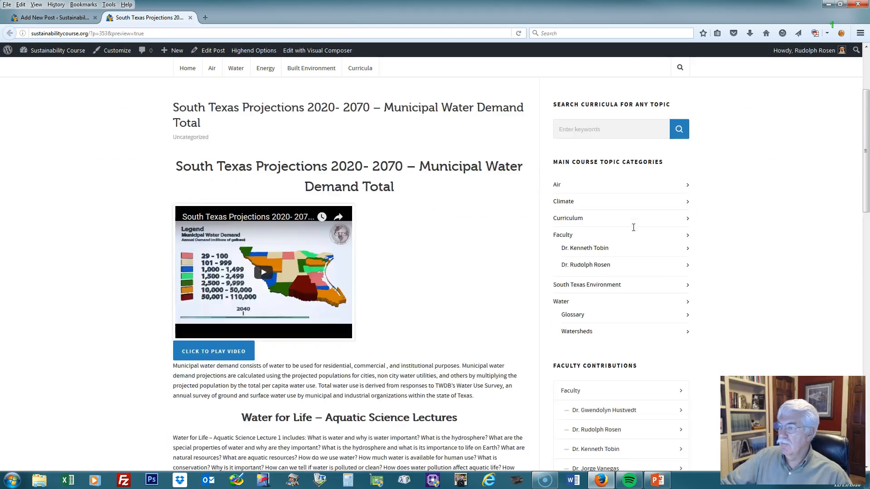
scroll(633, 231, down, 4)
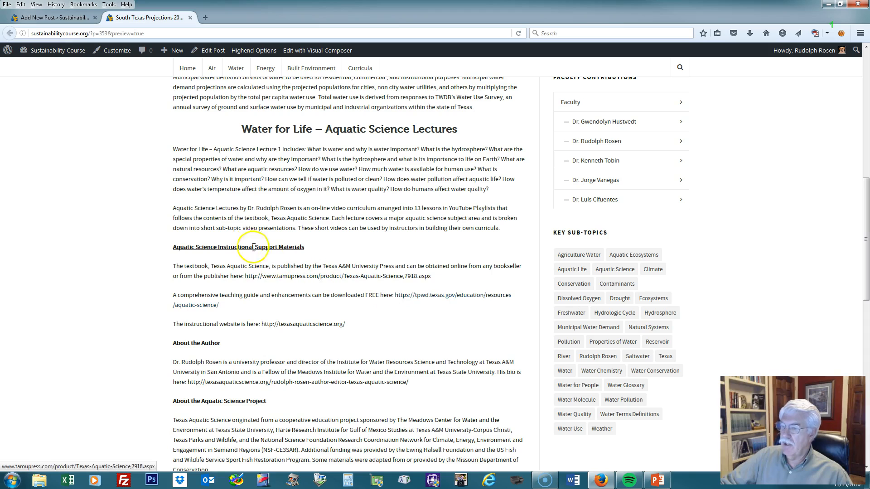
Test the free teaching guide link and the "National Science Foundation Research Coordination" link in the preview, returning to the post after each.
click(439, 297)
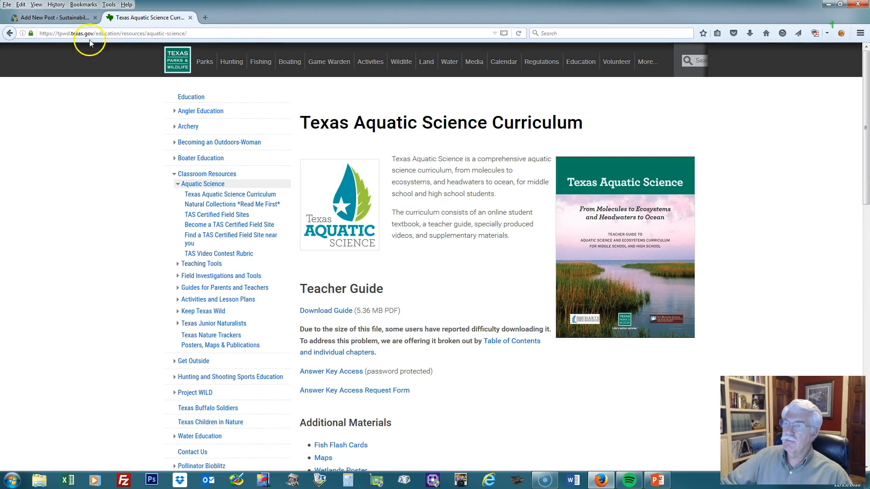
click(10, 33)
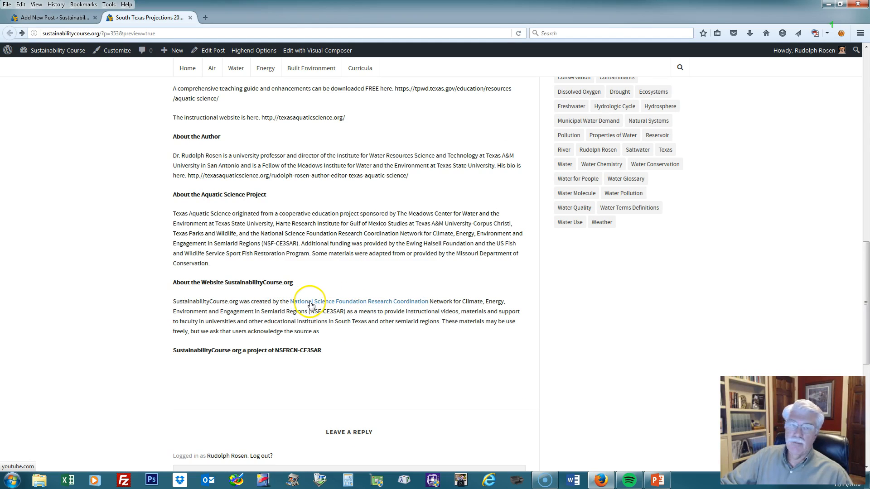
click(366, 305)
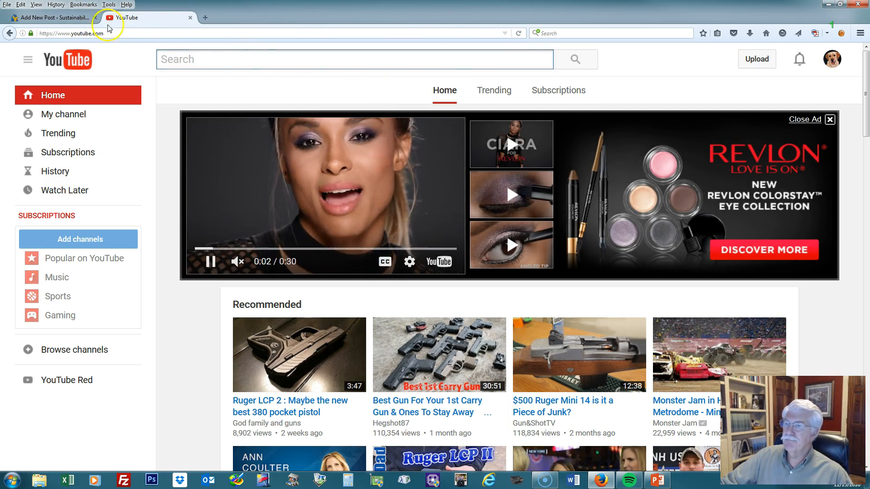
click(9, 33)
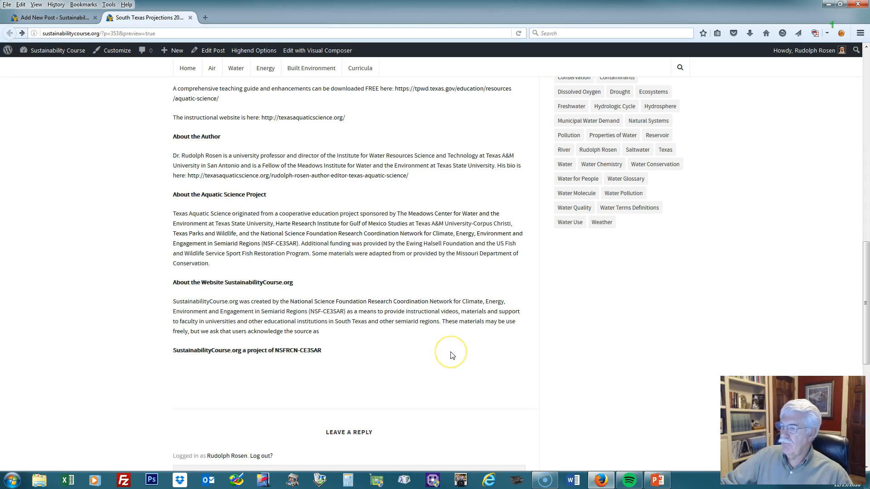
Generate the post preview again and compare the title in its page banner with the post in the editor.
scroll(450, 355, up, 15)
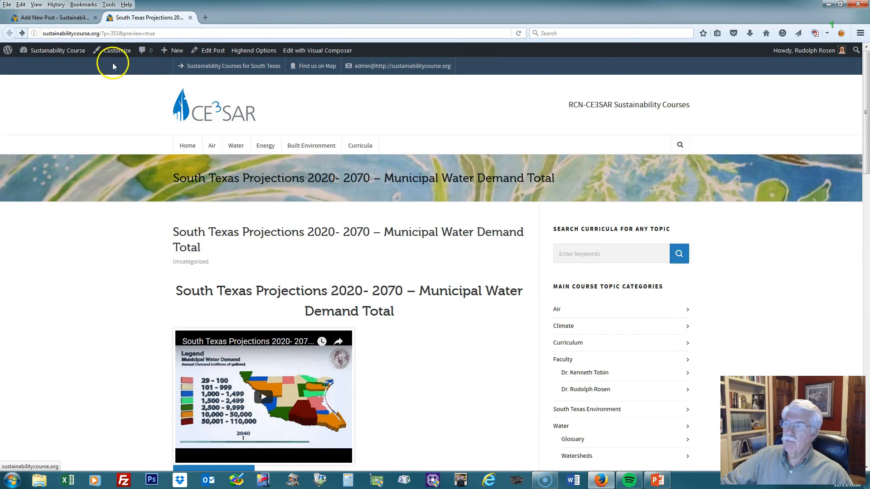
click(43, 17)
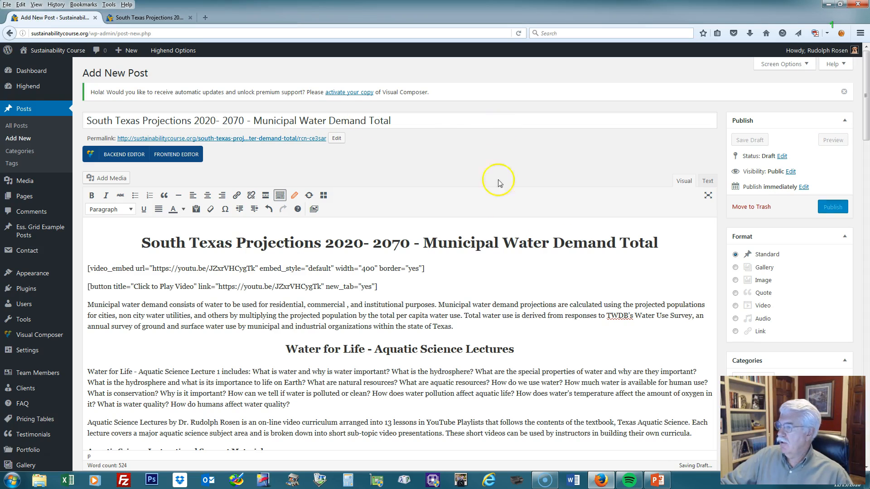
scroll(544, 271, down, 3)
scroll(542, 282, down, 1)
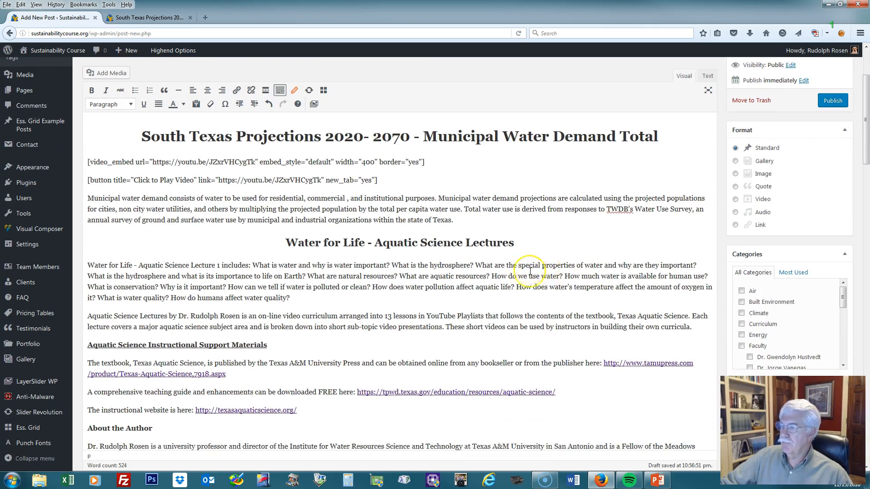
scroll(535, 277, up, 4)
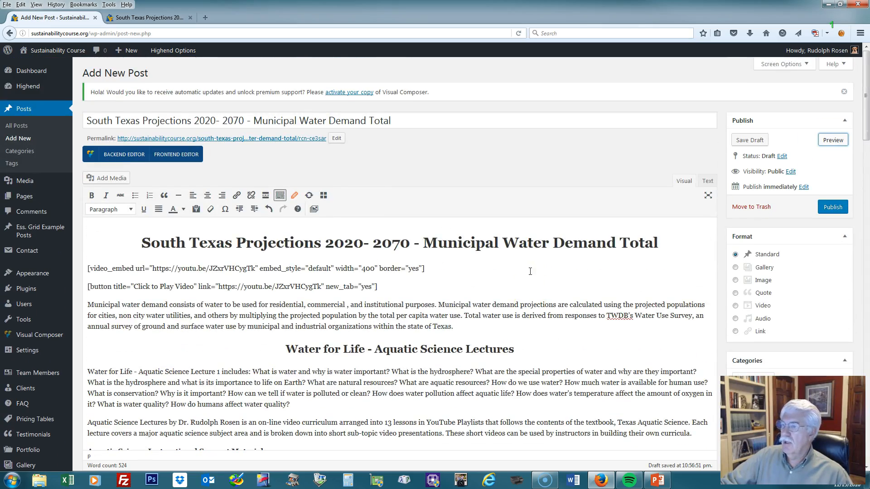
click(834, 140)
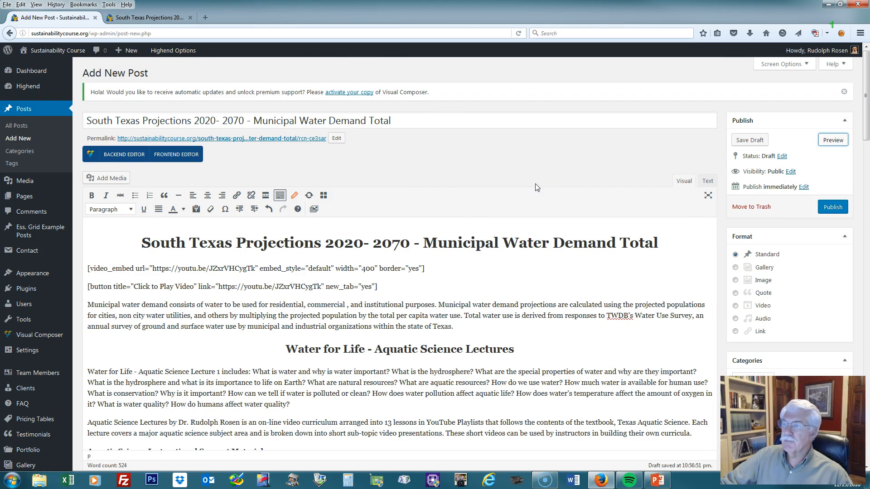
click(175, 18)
mouse_move(371, 142)
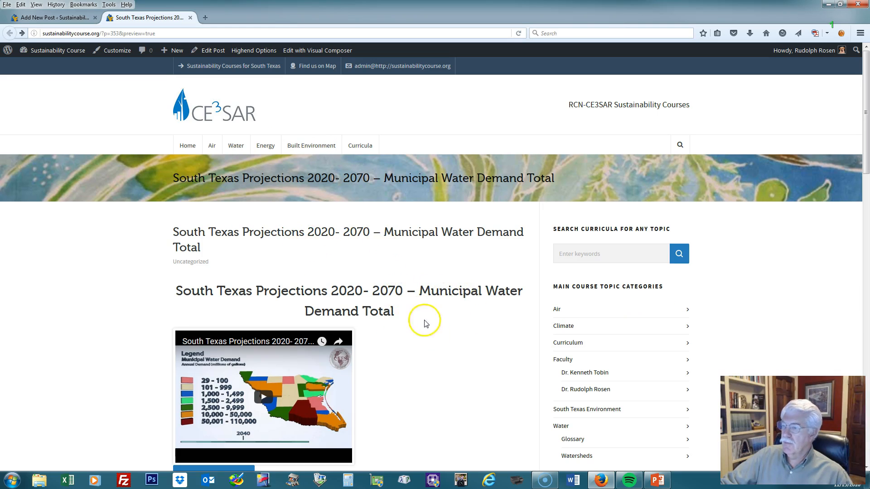
click(64, 19)
scroll(354, 268, down, 7)
scroll(351, 268, up, 7)
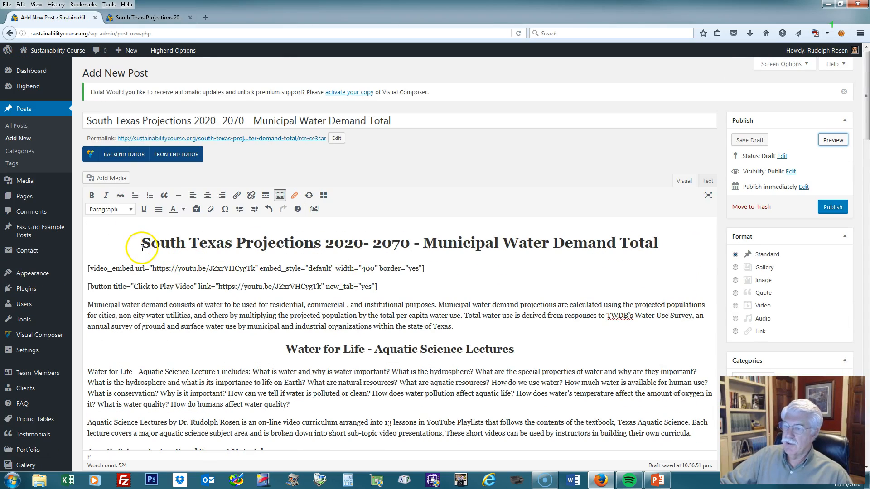
Copy "South Texas Projections 2020- 2070" from the post's main heading into the custom page Title in General Settings.
drag(143, 245, 401, 254)
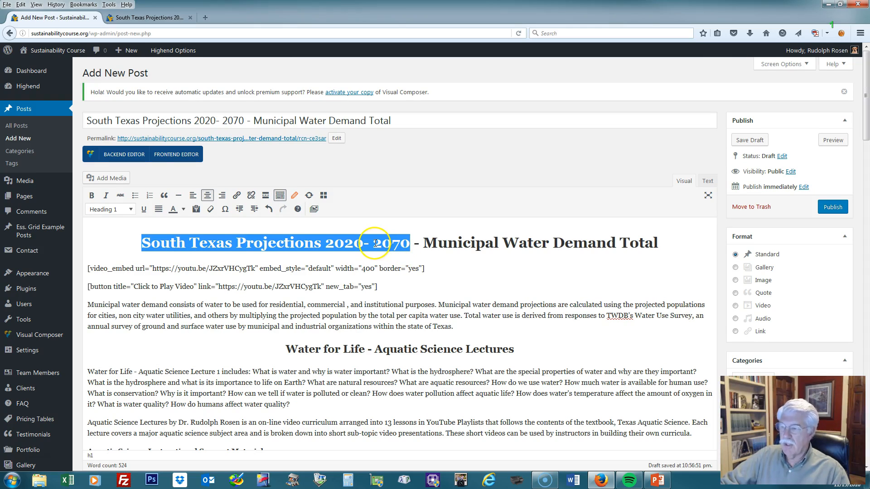
scroll(237, 244, down, 10)
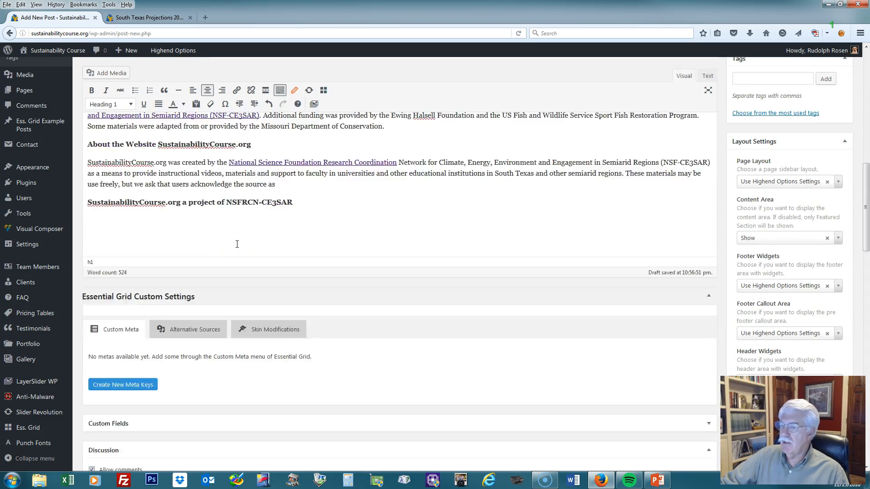
scroll(237, 244, down, 10)
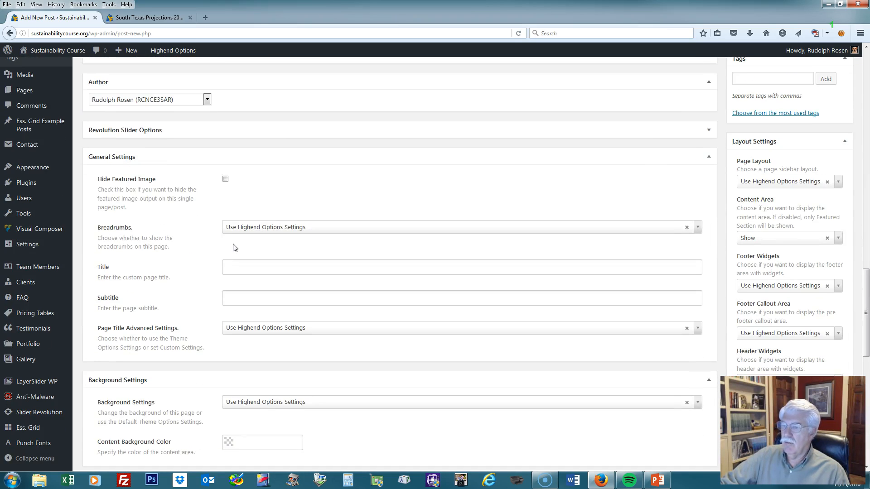
scroll(235, 247, down, 2)
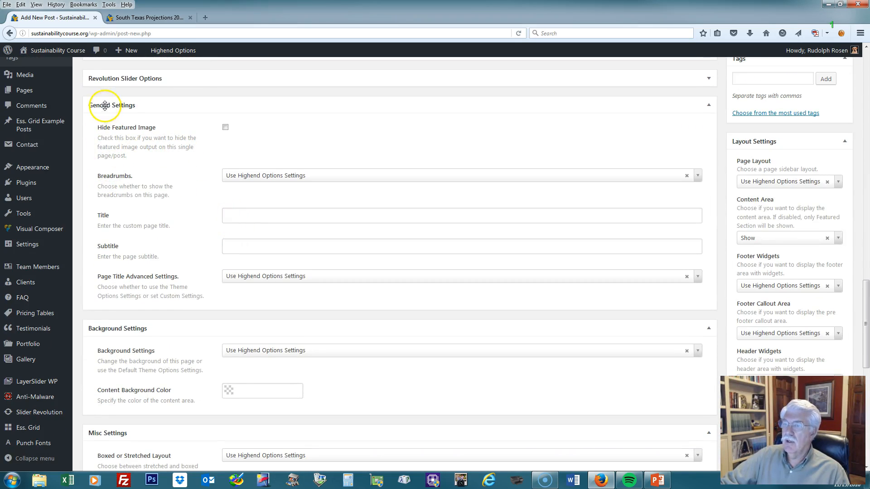
click(229, 217)
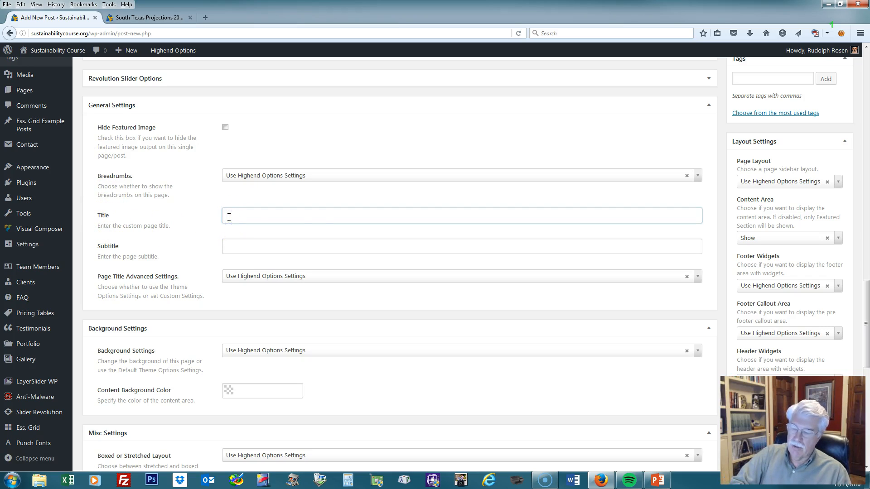
text(South Texas Projections 2020- 2070)
Copy "Municipal Water Demand Total" from the main heading into the page Subtitle in General Settings.
scroll(111, 244, up, 15)
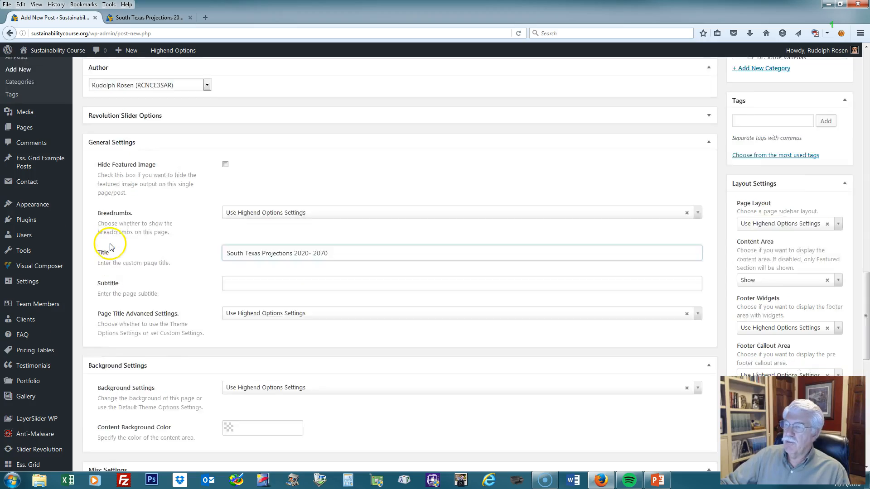
scroll(111, 243, up, 6)
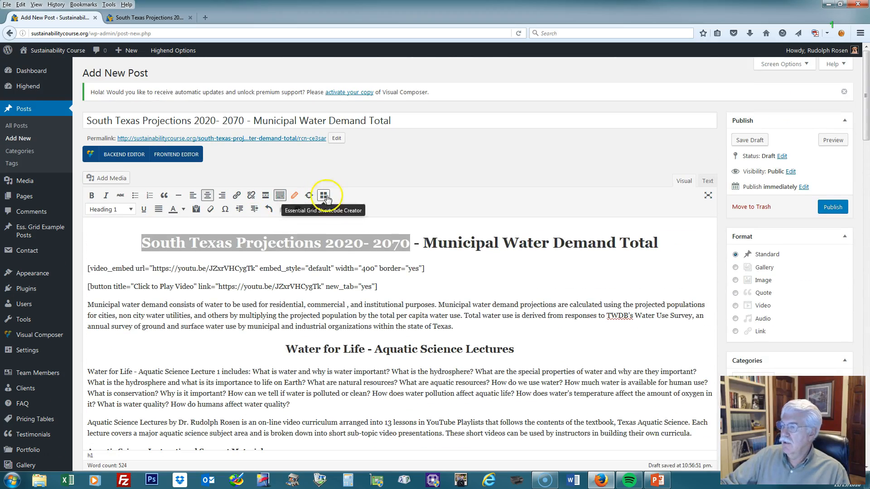
drag(425, 244, 651, 248)
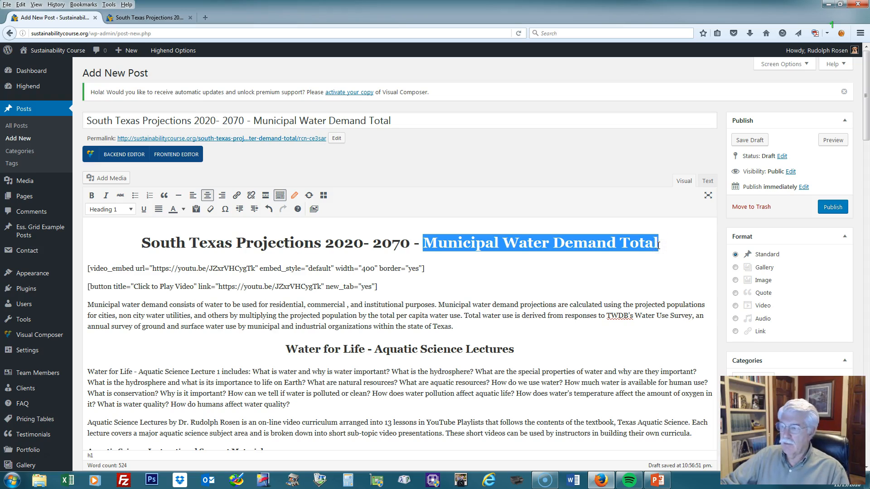
scroll(521, 259, down, 20)
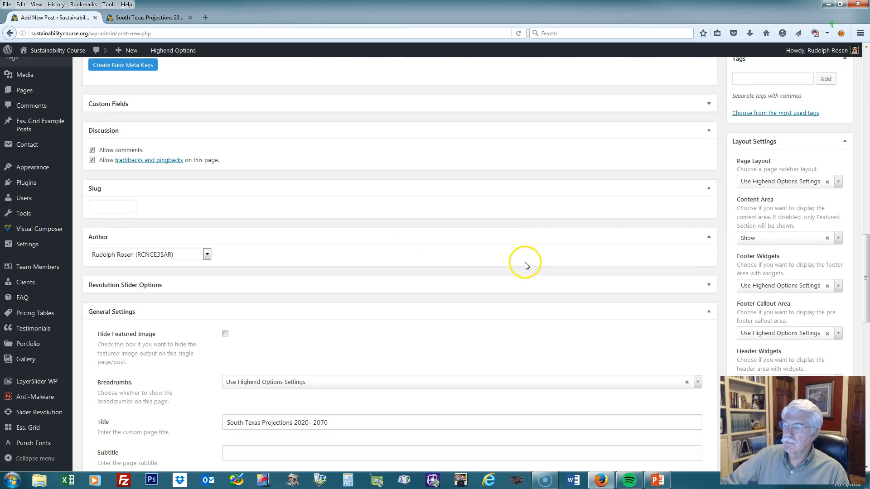
scroll(525, 265, down, 3)
click(247, 298)
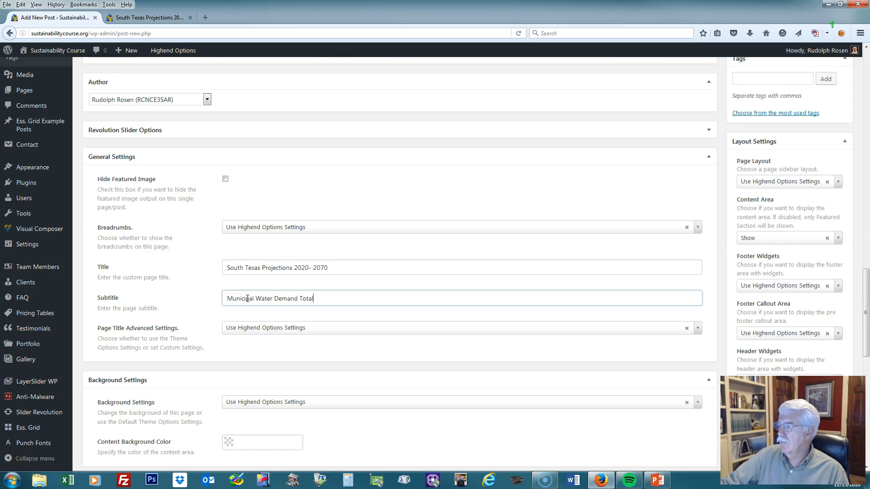
Preview the post to examine the custom title and subtitle in the page banner, and close the preview.
scroll(247, 298, up, 20)
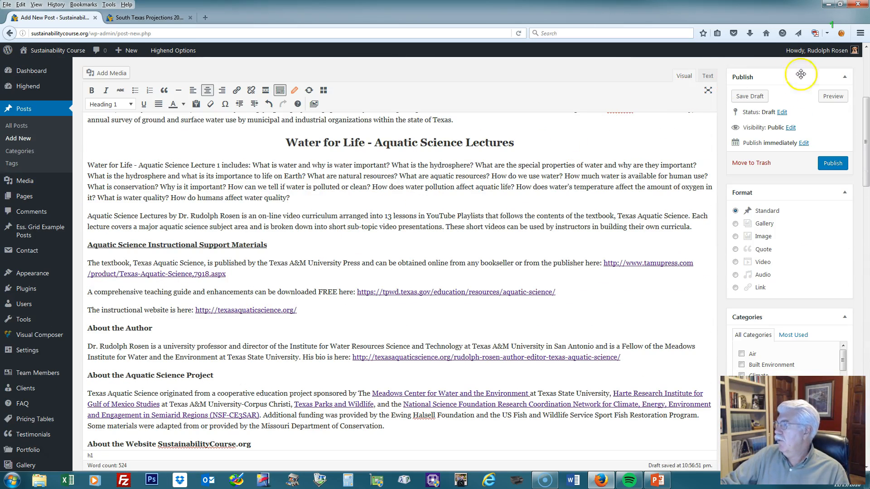
click(832, 97)
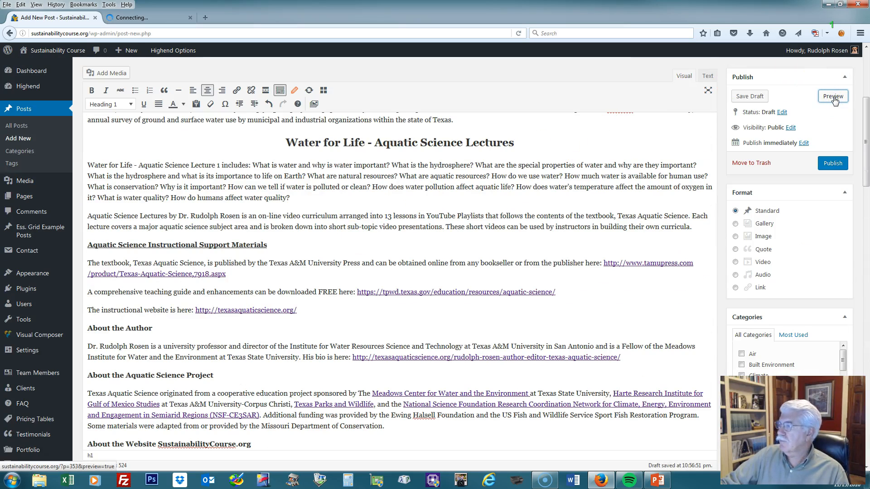
click(150, 19)
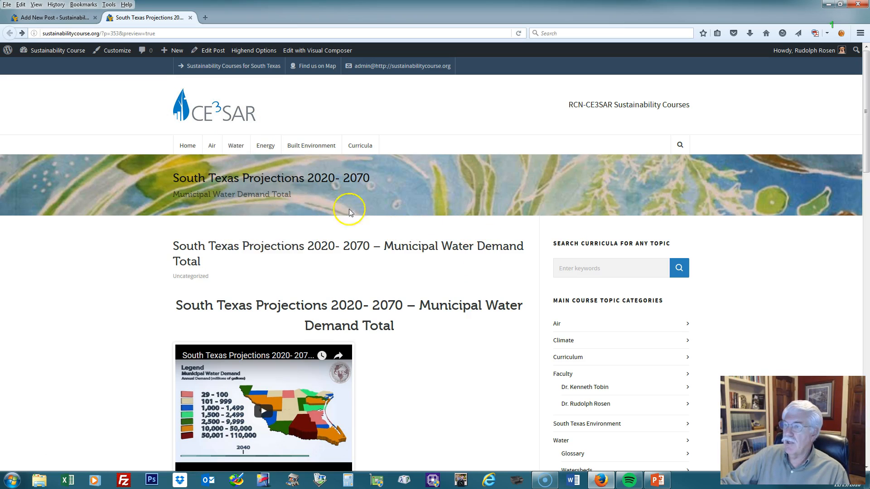
click(191, 18)
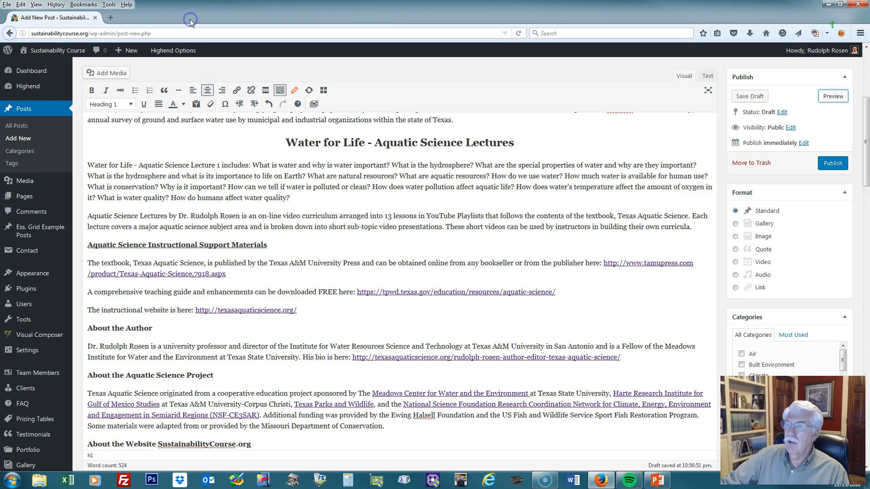
Assign the post to the third faculty member's category under Faculty, plus the South Texas Environment and Water categories.
scroll(277, 199, down, 4)
scroll(282, 205, down, 5)
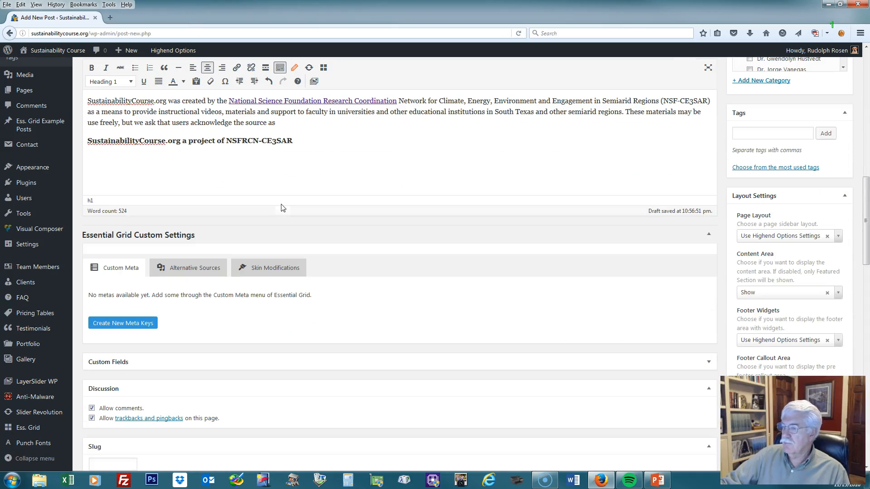
scroll(452, 259, up, 10)
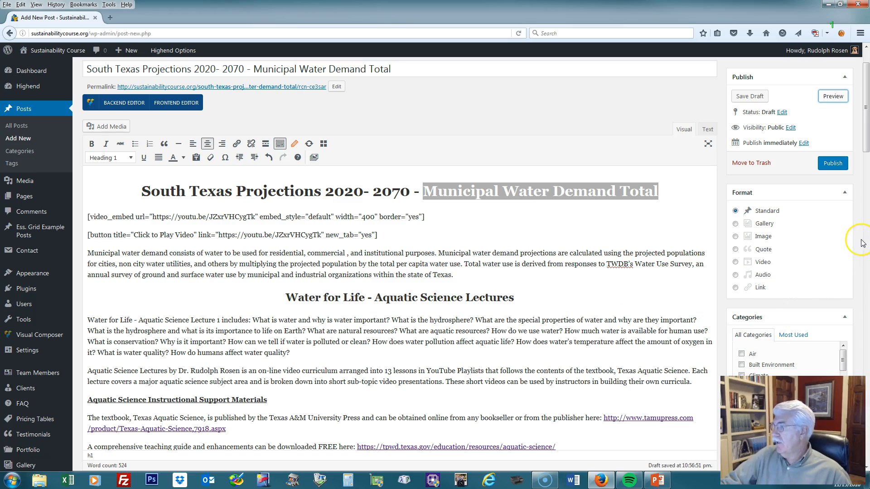
scroll(860, 243, down, 3)
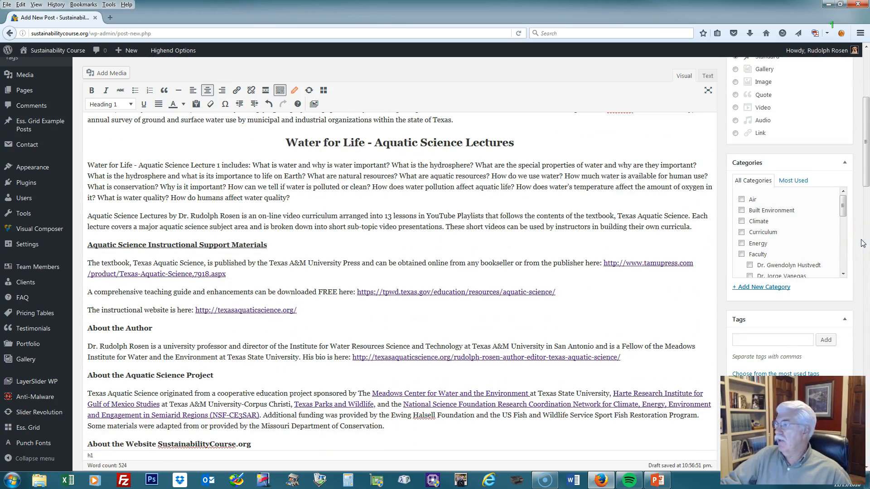
scroll(862, 243, up, 3)
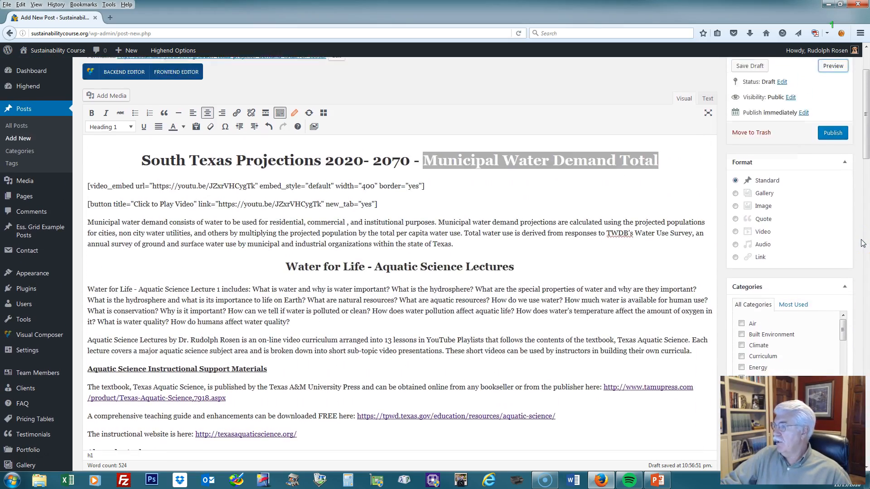
scroll(862, 243, down, 1)
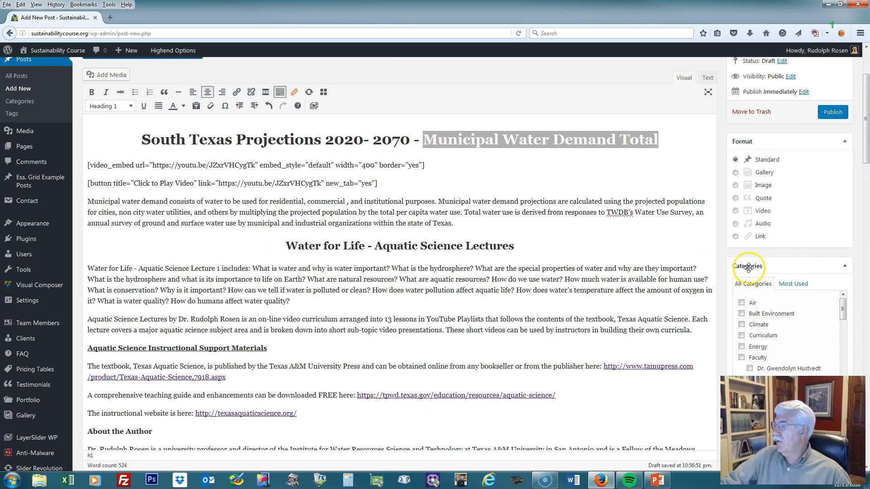
drag(843, 309, 843, 328)
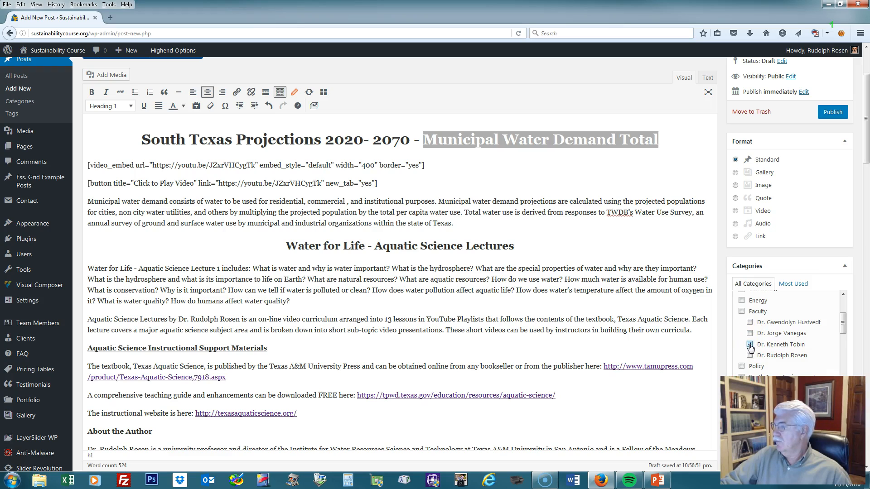
click(748, 344)
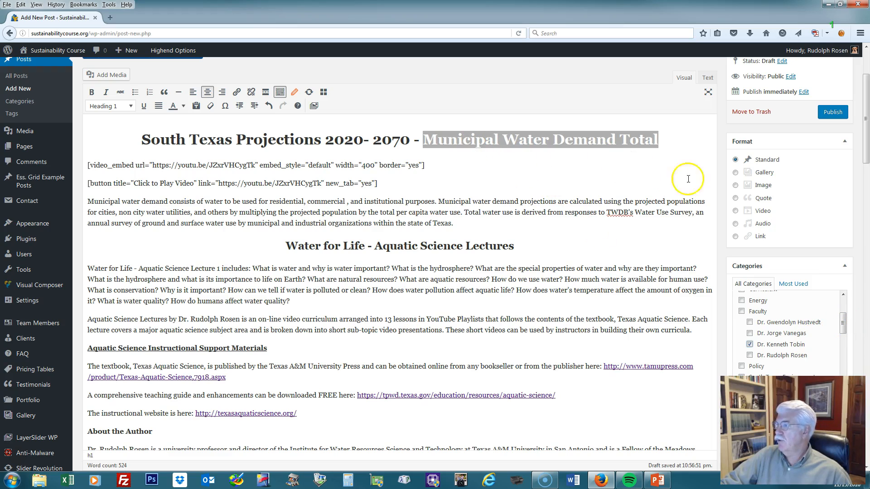
drag(840, 324, 842, 347)
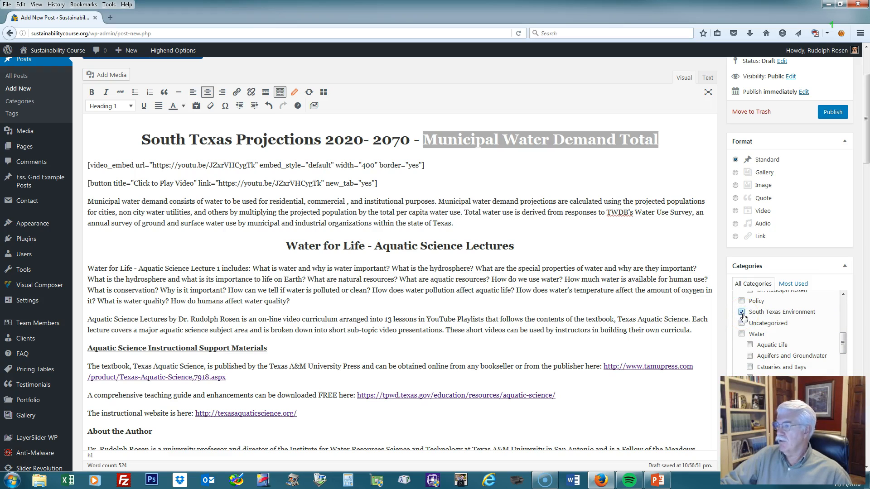
click(742, 335)
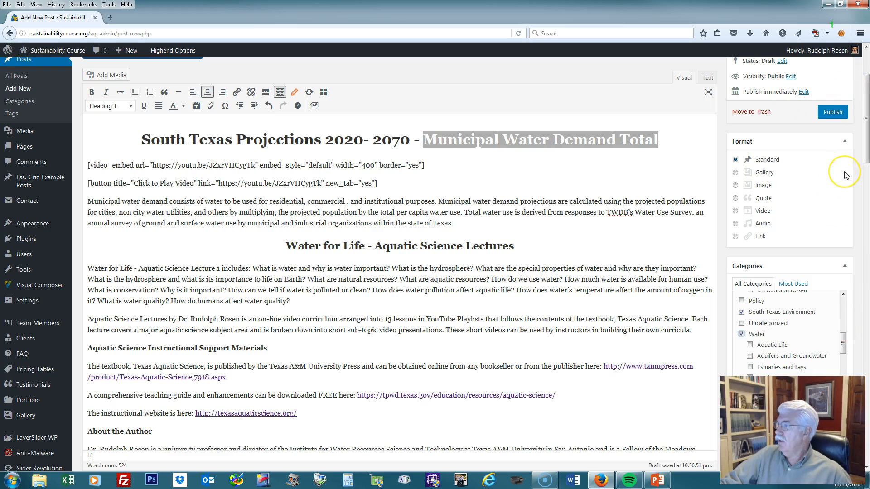
Preview the post to examine its assigned categories against the site's category menus and faculty lists, and close the preview.
scroll(845, 175, up, 3)
click(825, 137)
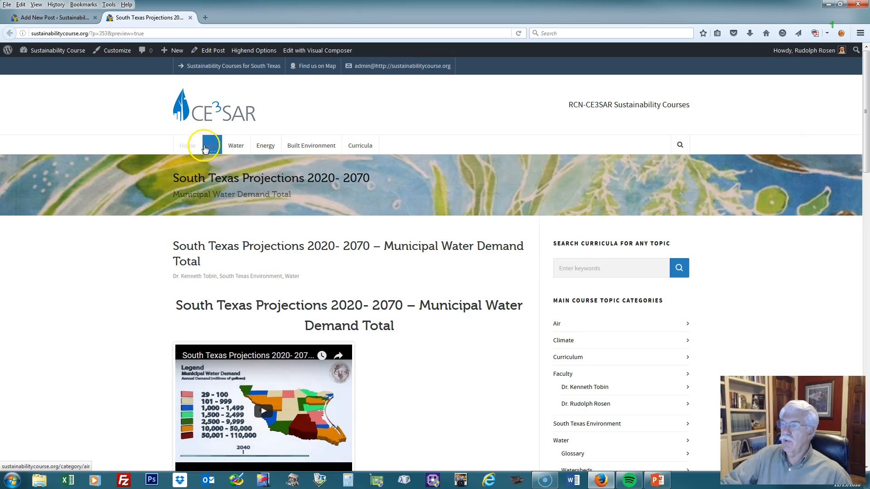
mouse_move(239, 149)
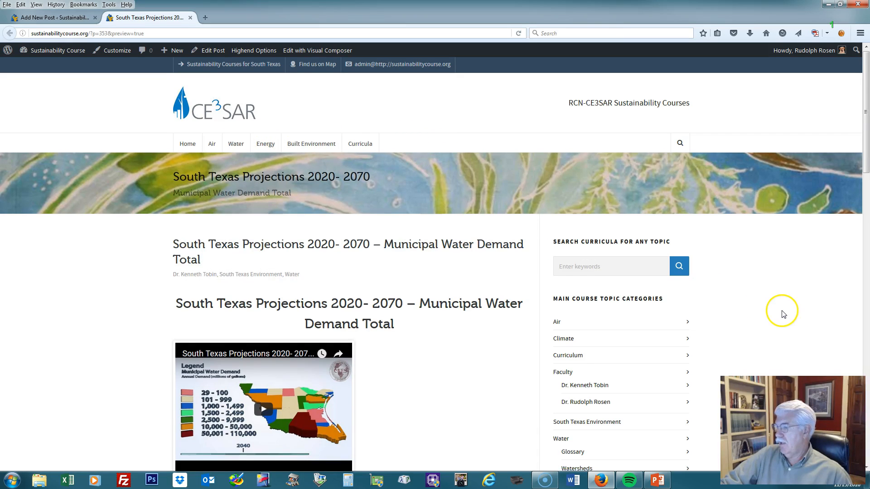
scroll(780, 311, down, 3)
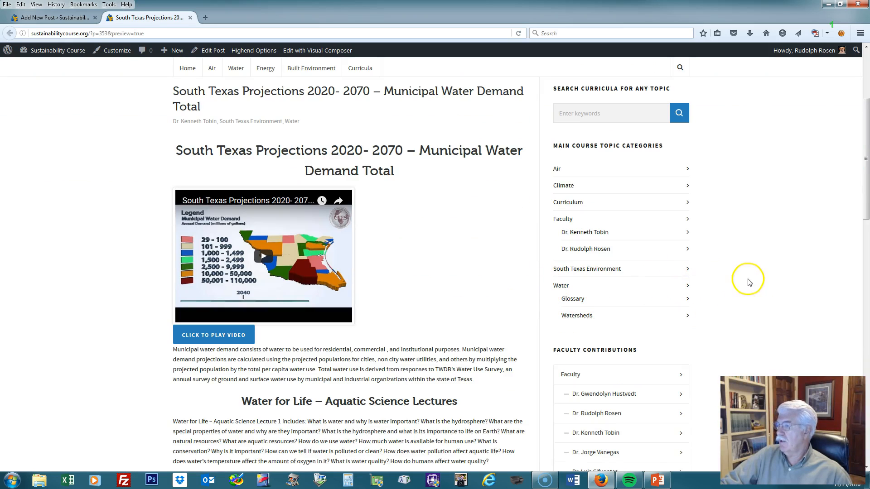
scroll(750, 282, up, 3)
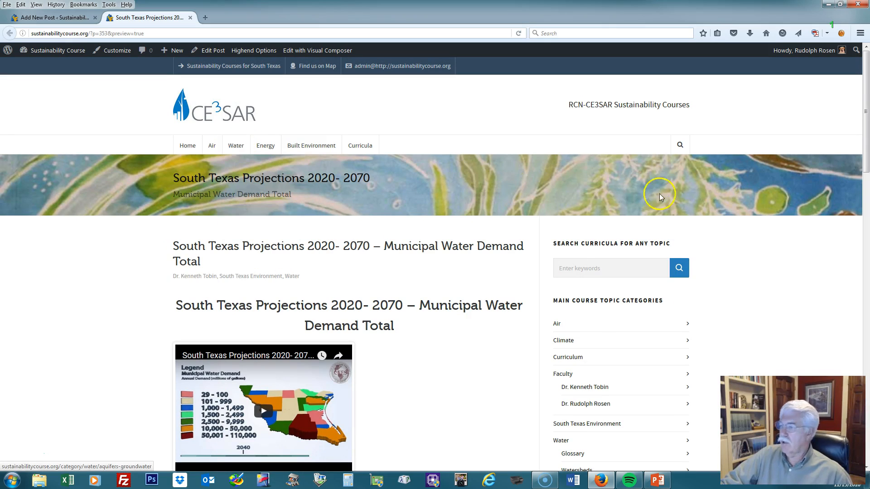
scroll(759, 334, down, 2)
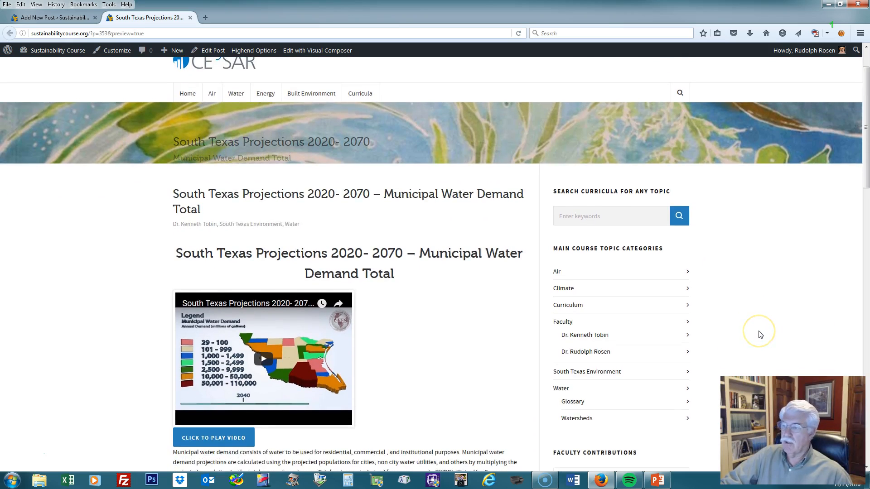
scroll(760, 335, down, 3)
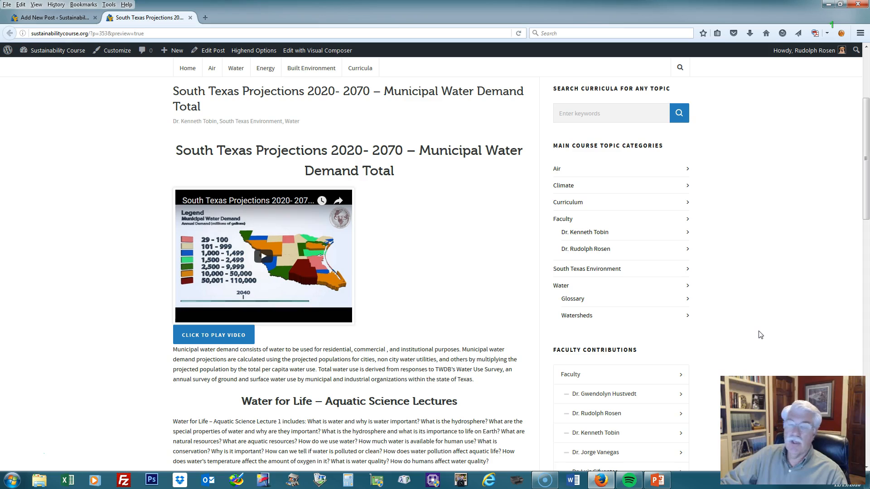
scroll(760, 335, down, 3)
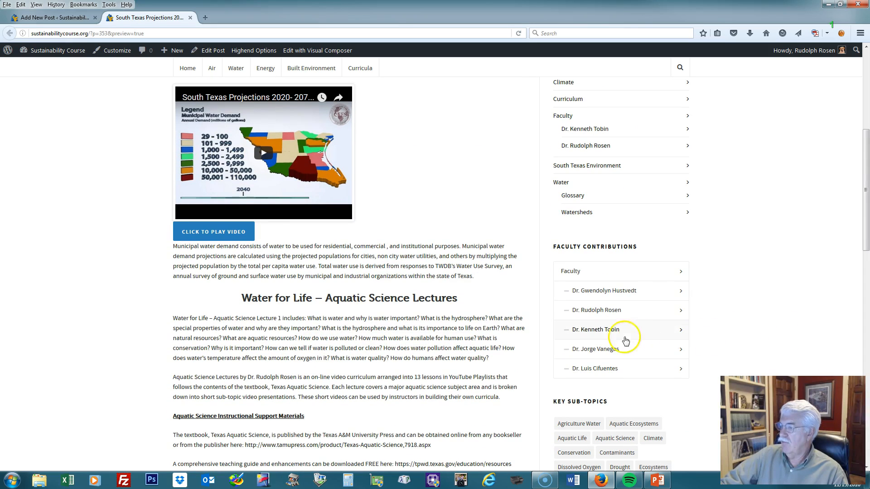
scroll(749, 308, up, 7)
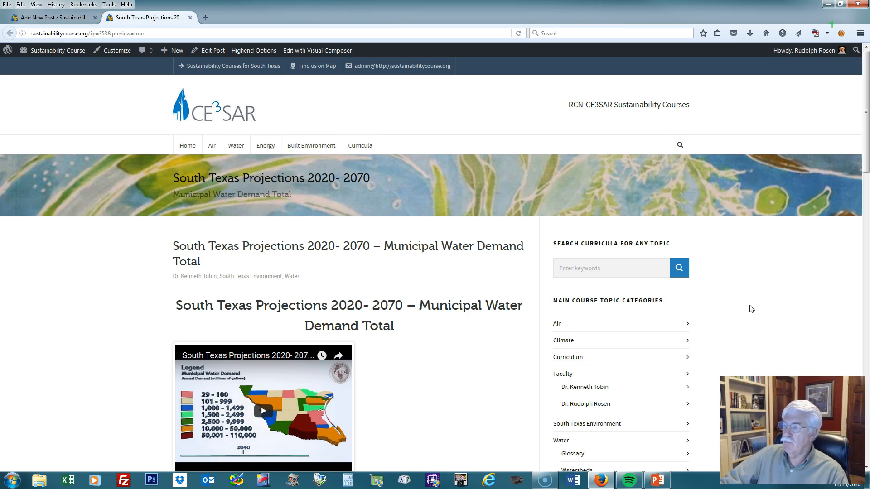
scroll(750, 310, down, 2)
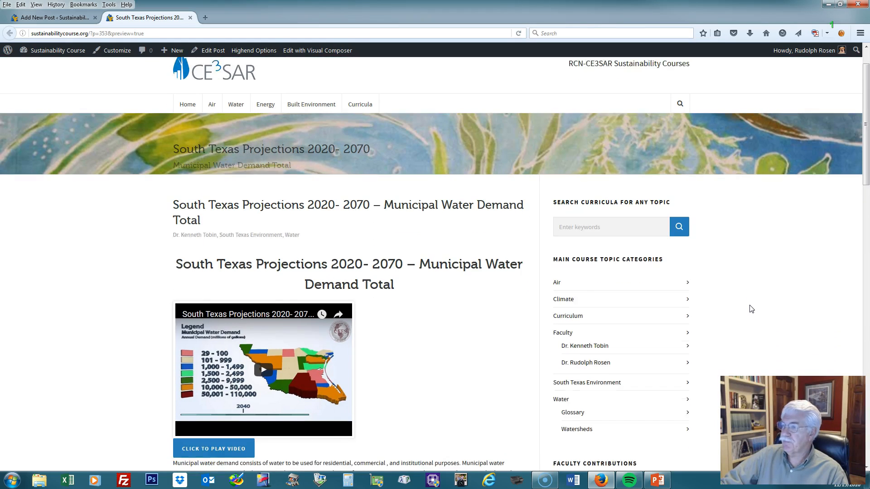
click(190, 17)
Tag the post with Water Use, Water and Municipal Water Demand, chosen from the most used tags.
scroll(766, 307, down, 4)
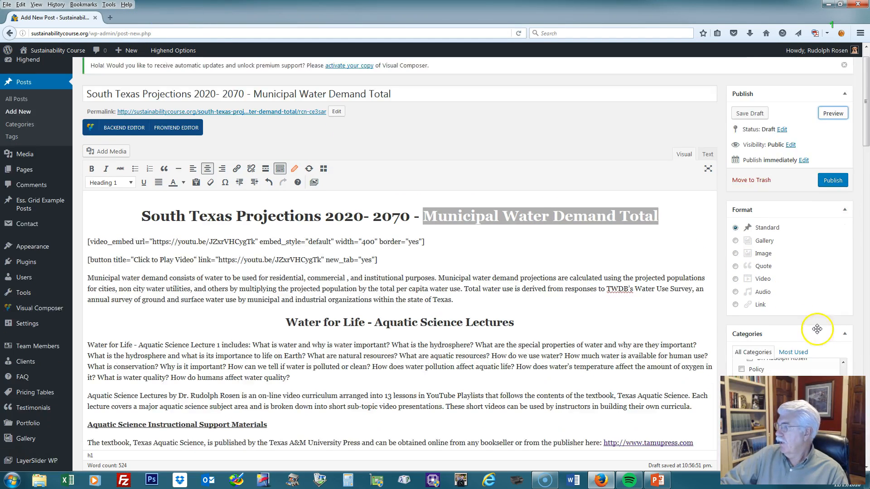
scroll(760, 312, down, 3)
scroll(760, 312, down, 1)
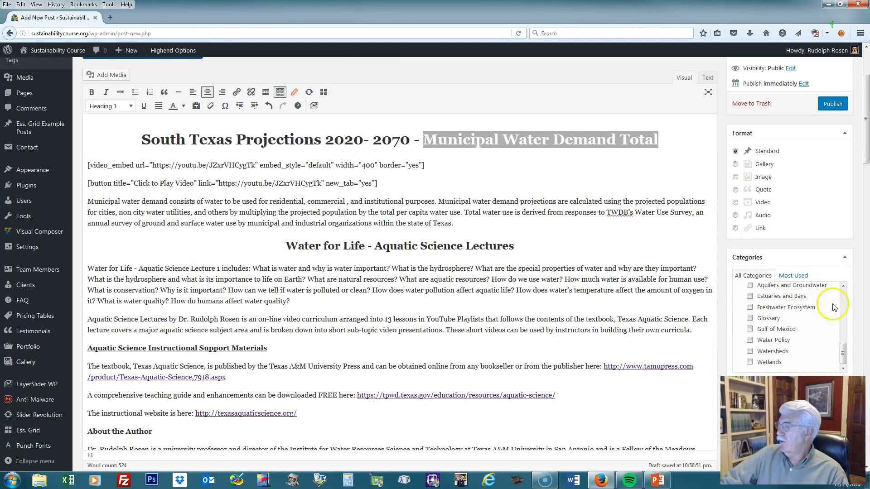
scroll(851, 292, down, 8)
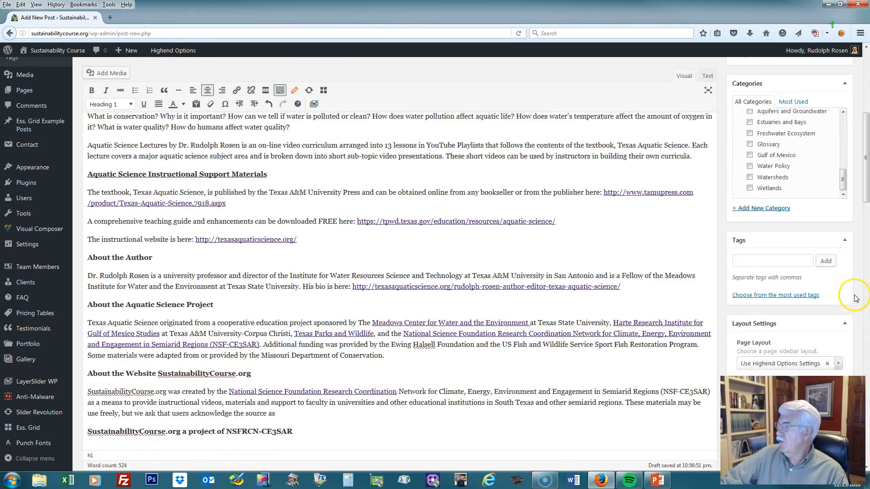
click(750, 264)
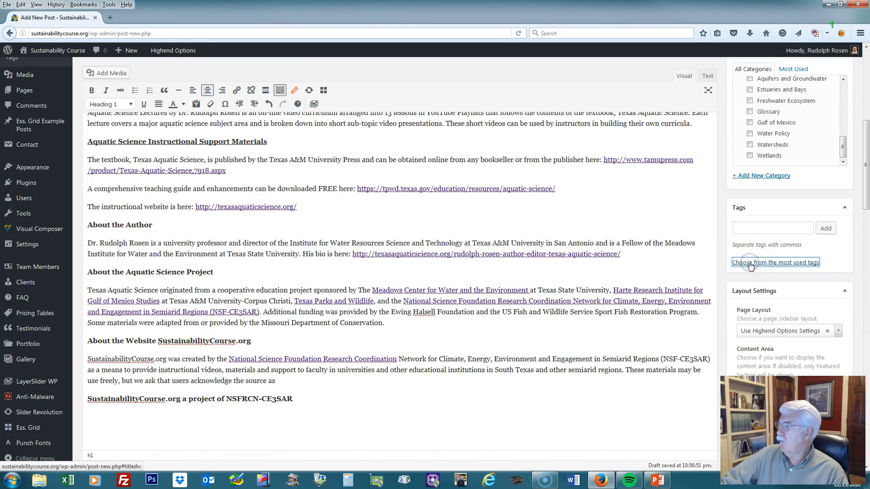
scroll(852, 245, down, 6)
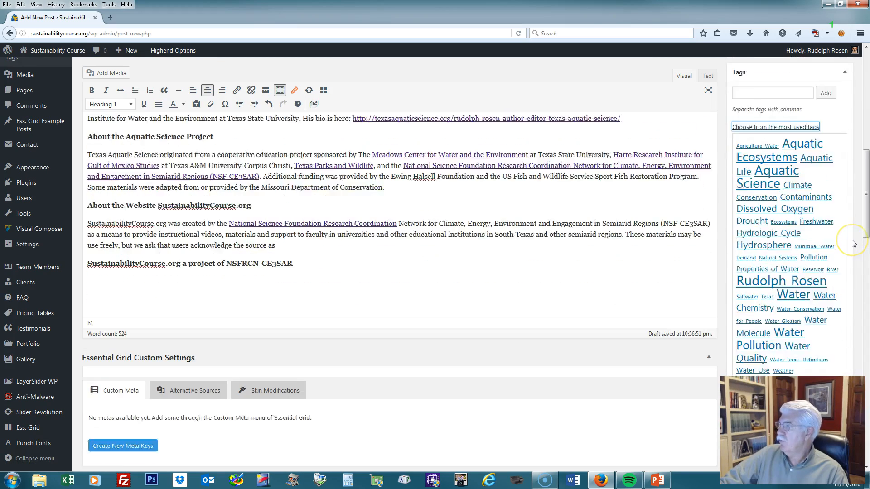
scroll(851, 244, up, 2)
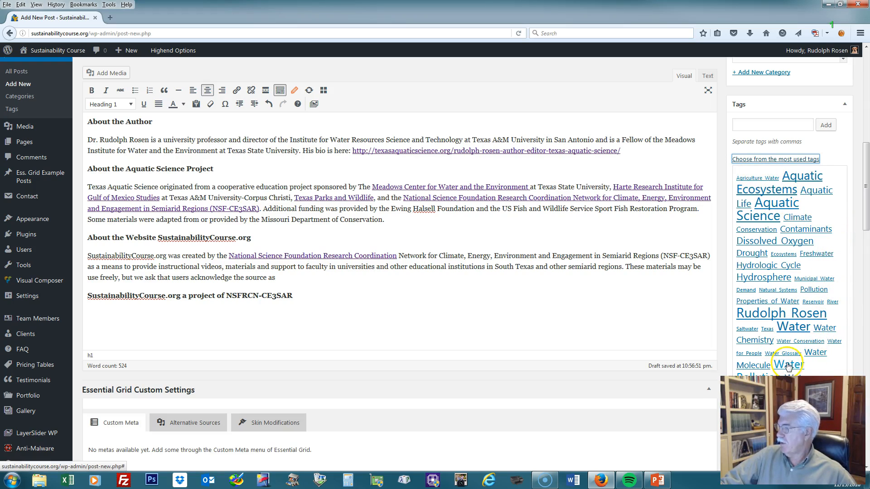
click(815, 356)
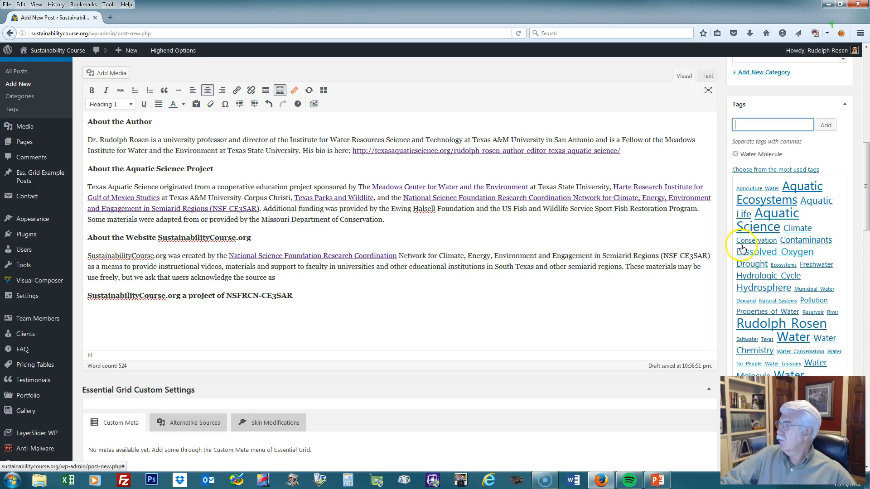
click(735, 154)
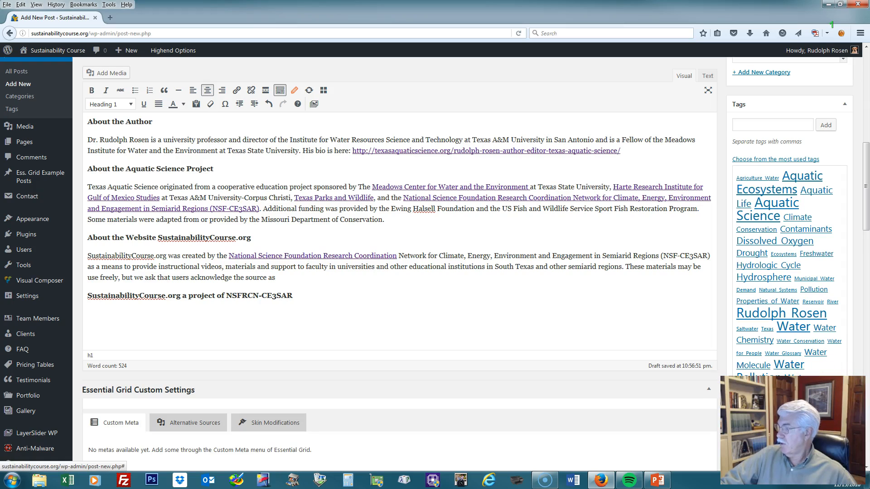
click(791, 389)
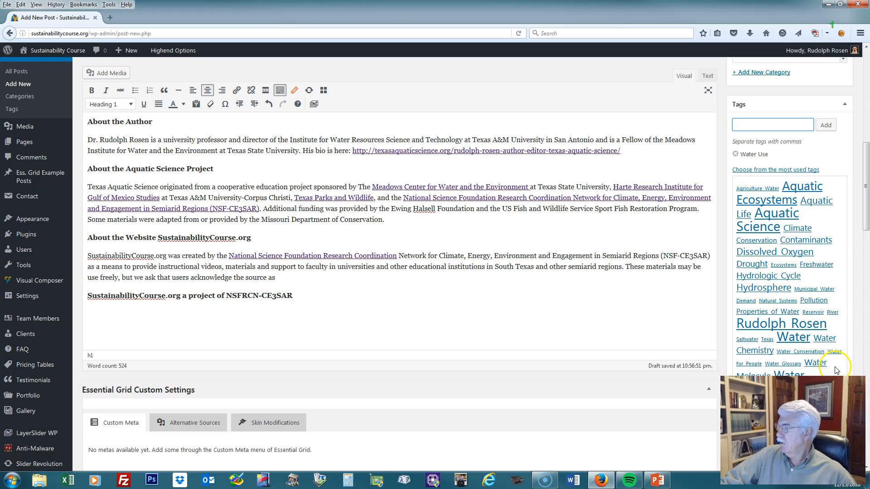
click(793, 337)
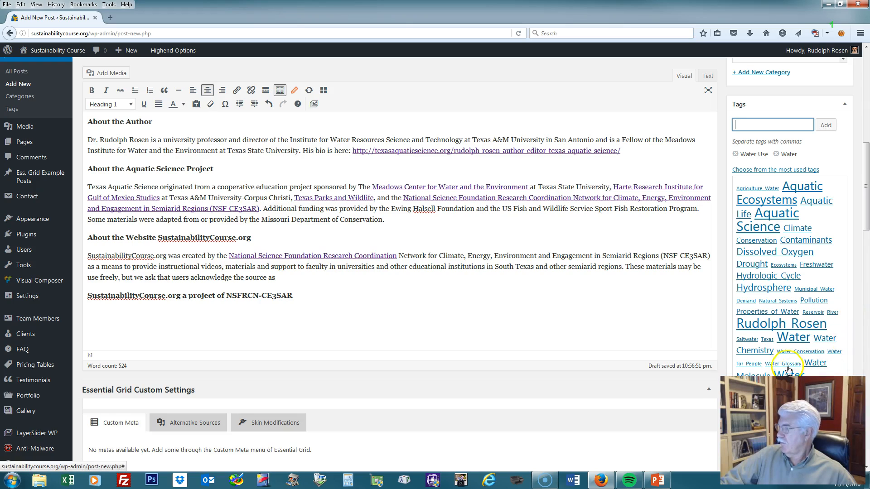
click(810, 291)
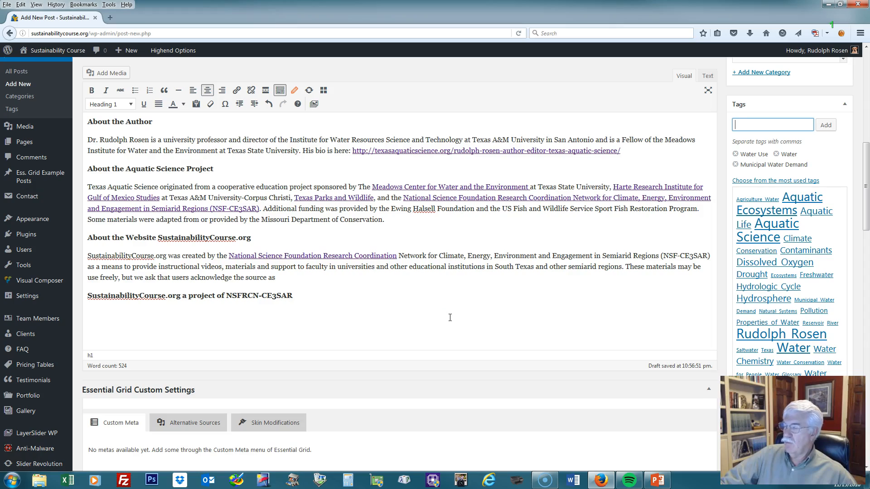
Review the post text for further tag topics and add the new tag "Residential Water Use" to the post.
scroll(450, 318, up, 15)
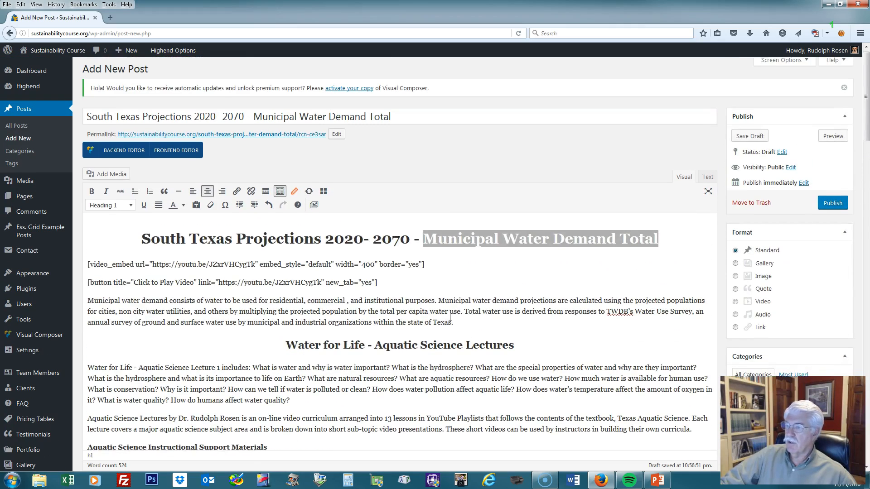
scroll(450, 317, down, 2)
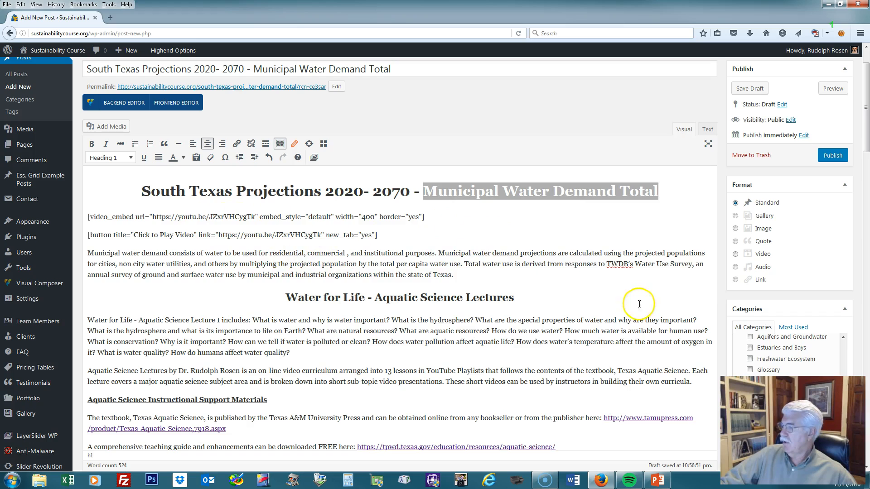
scroll(642, 305, down, 3)
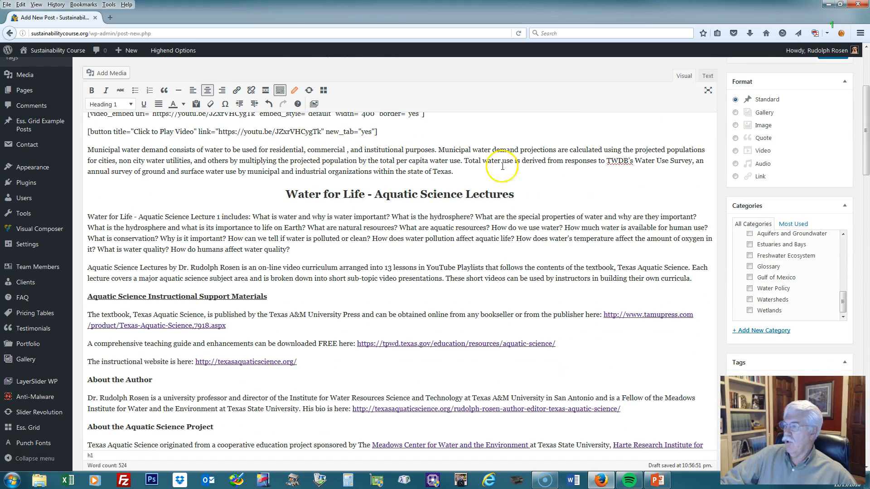
scroll(750, 383, down, 3)
click(738, 281)
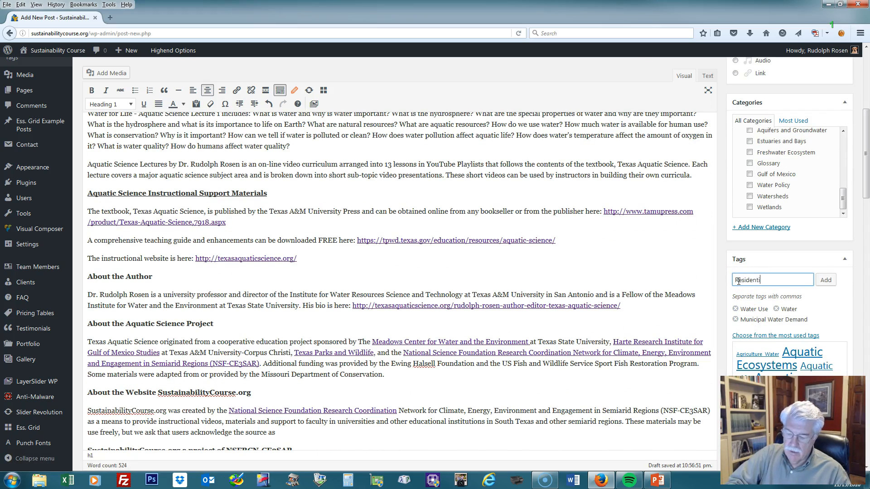
text(Residential Water Use)
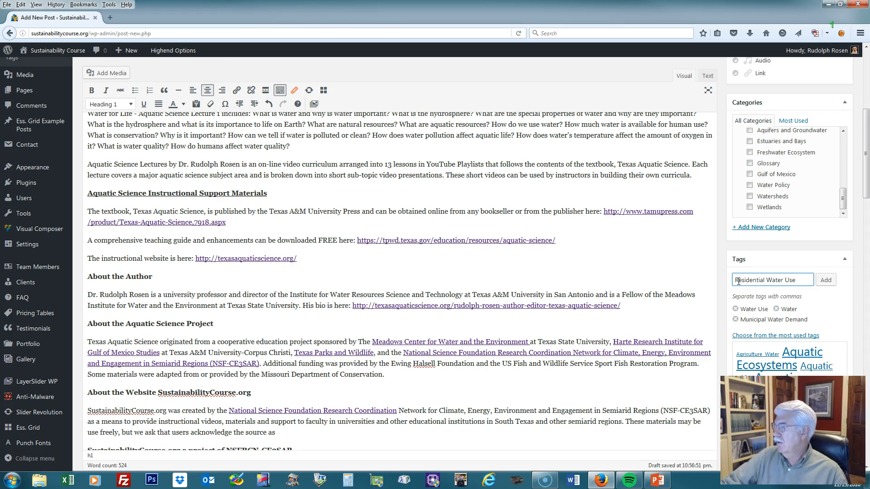
click(833, 281)
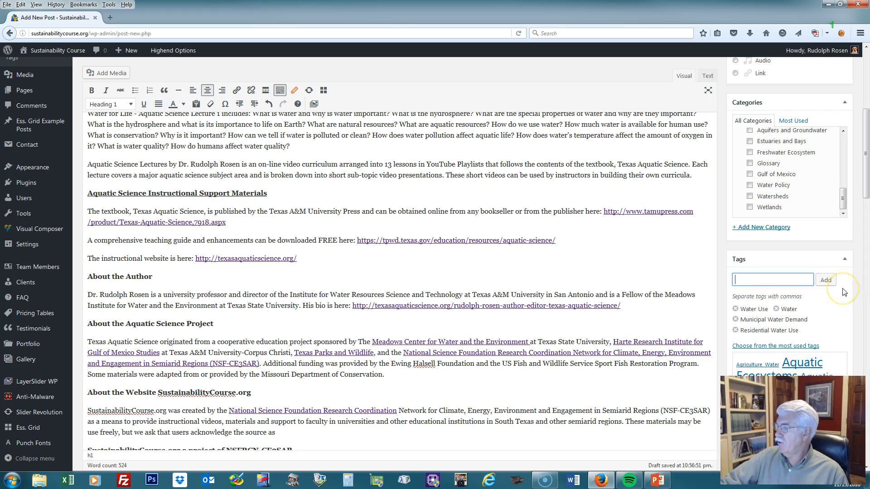
Preview the post and examine its tags, the related posts and the comment section below the text.
scroll(844, 292, down, 6)
scroll(843, 292, up, 8)
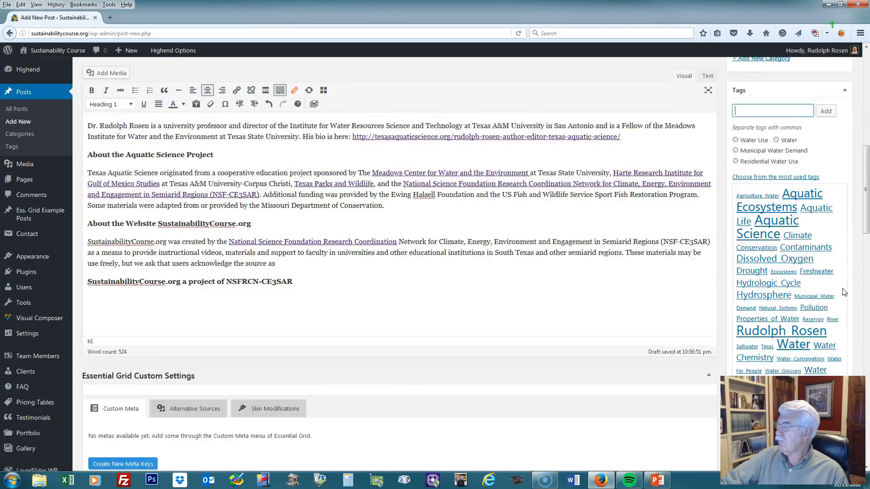
drag(841, 290, 839, 240)
scroll(828, 179, up, 3)
click(832, 140)
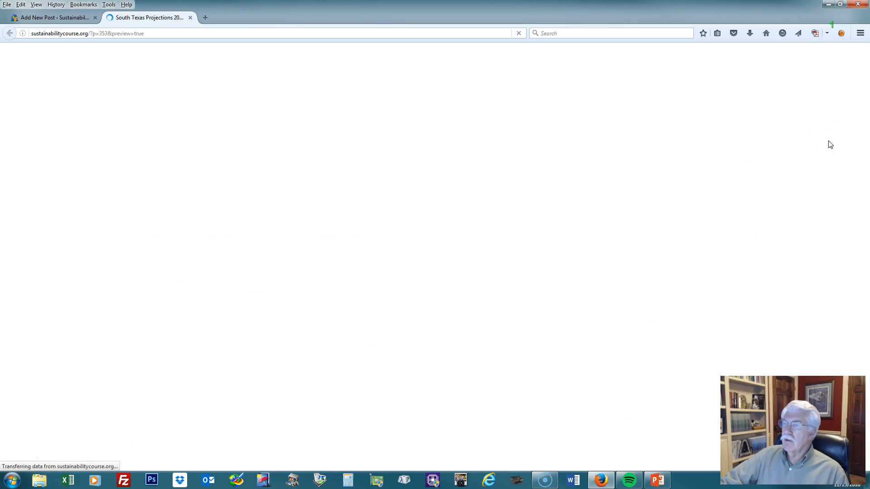
scroll(788, 303, down, 20)
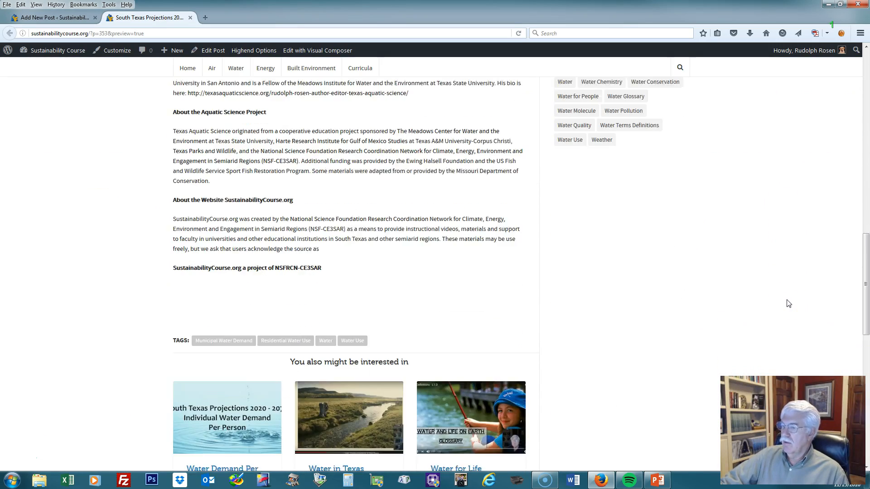
scroll(789, 303, up, 10)
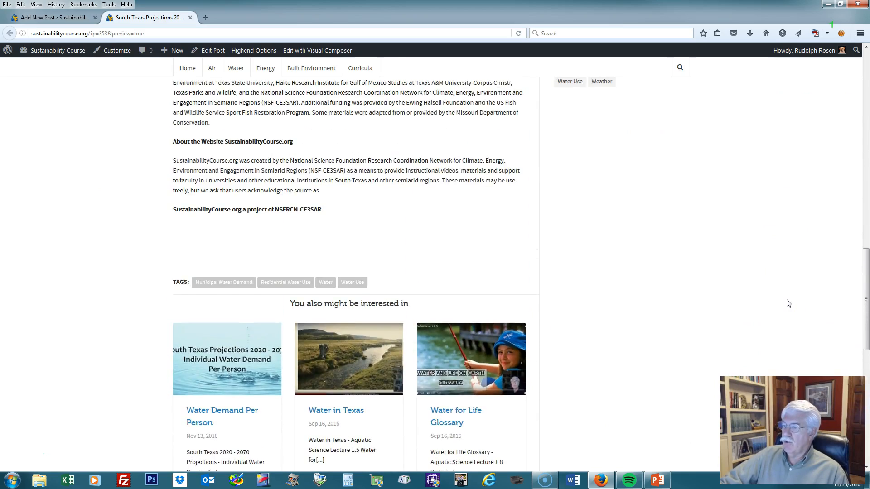
scroll(787, 303, down, 6)
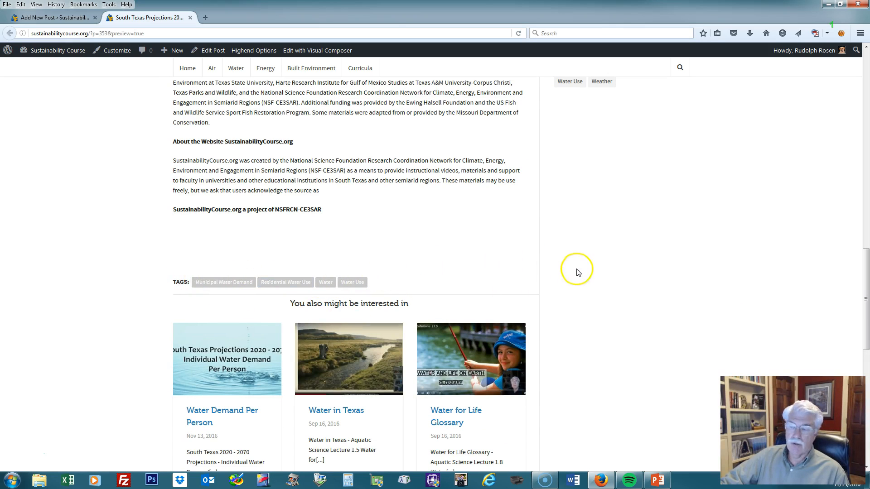
scroll(592, 270, down, 3)
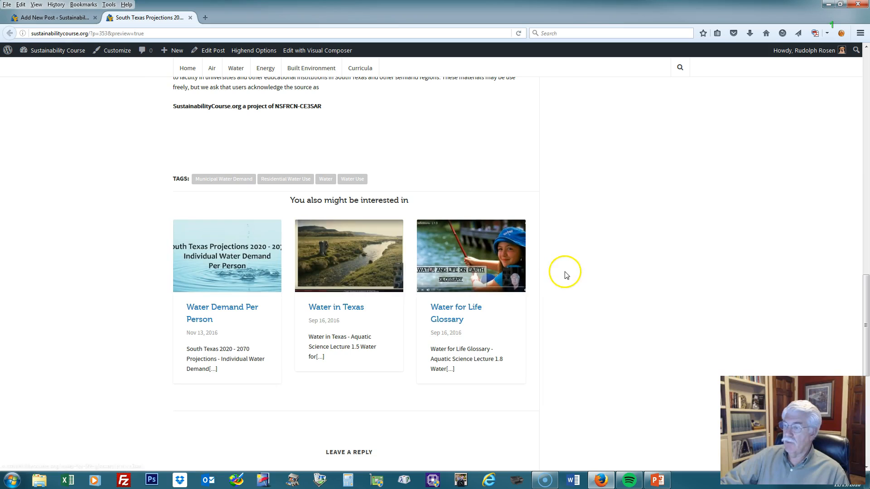
scroll(673, 277, down, 5)
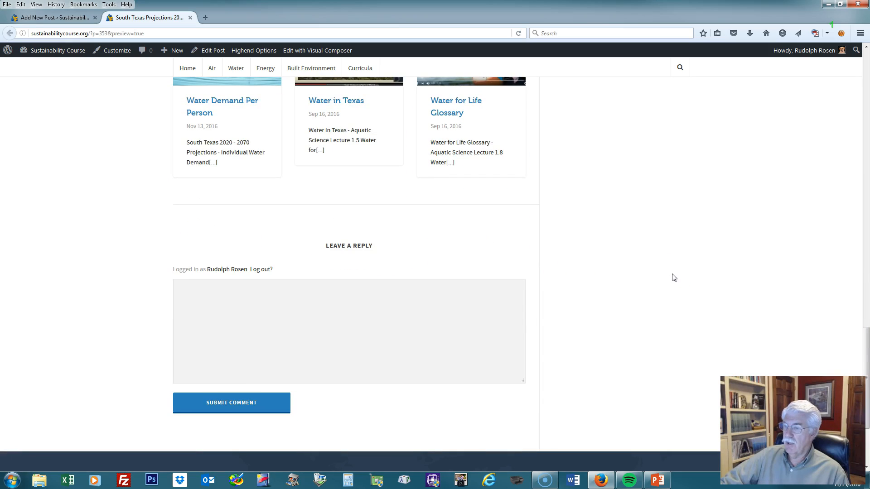
scroll(674, 277, up, 20)
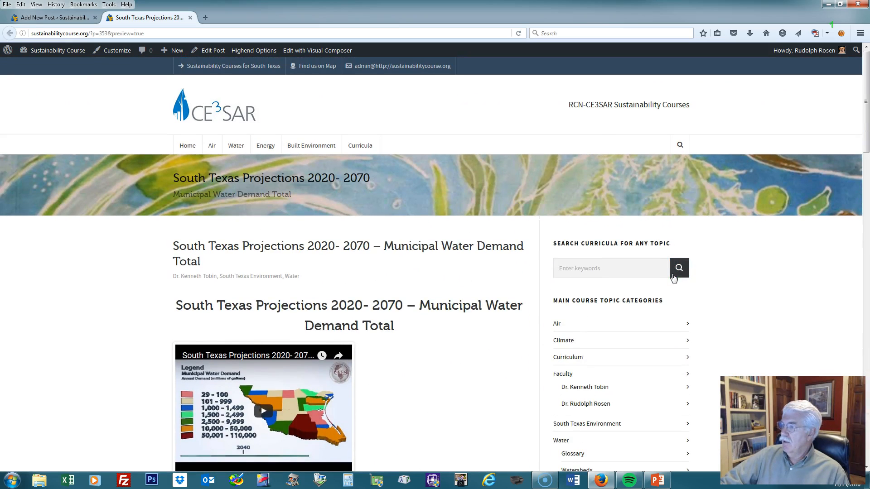
click(739, 295)
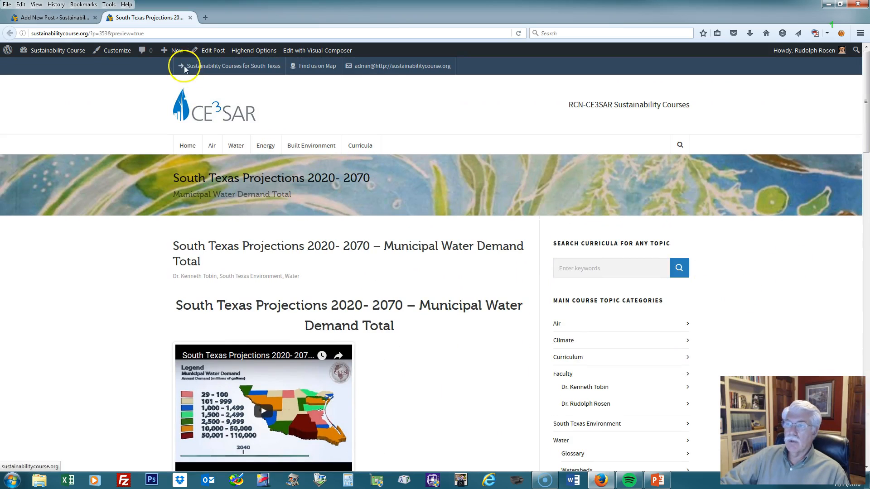
Return to the post editor and publish the post, and open the site's home page in the preview tab.
click(41, 18)
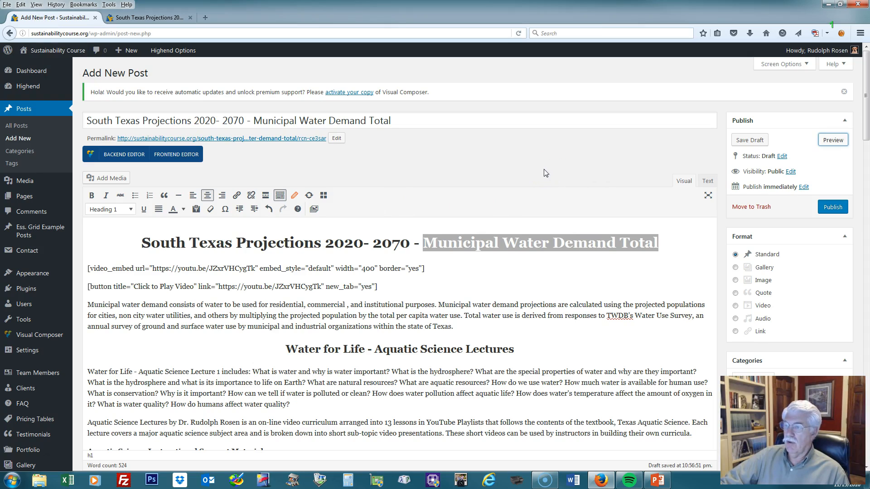
click(833, 207)
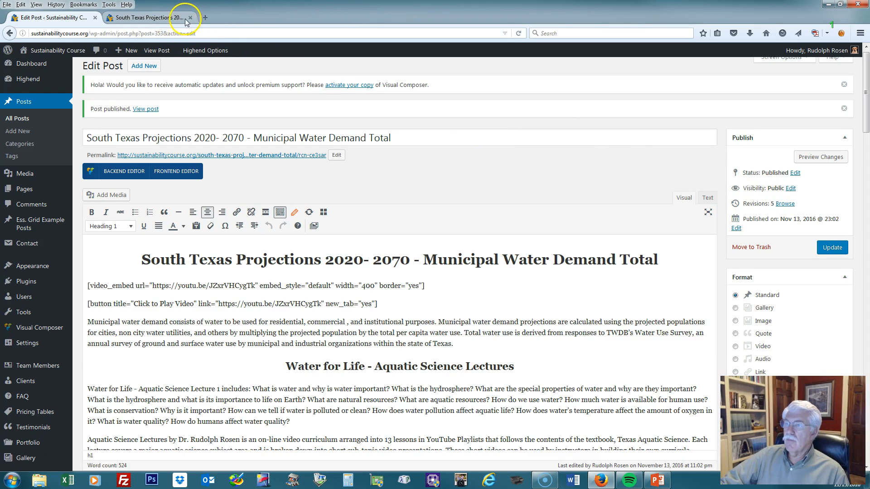
click(131, 22)
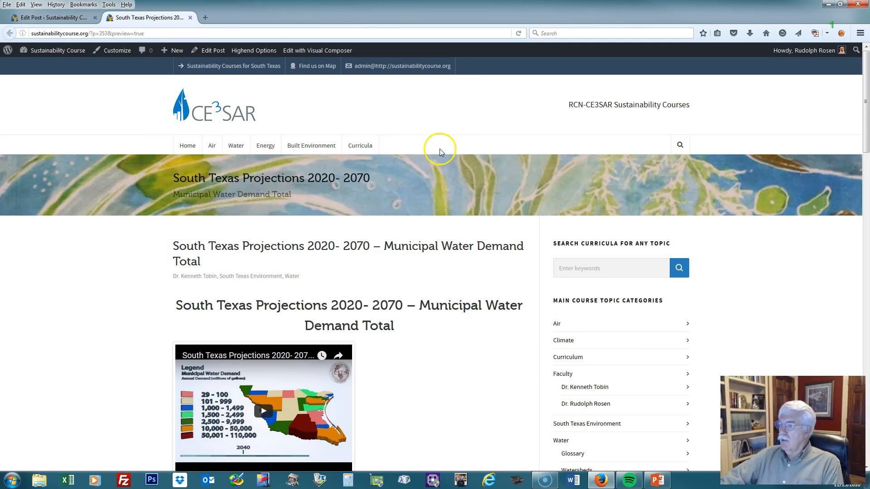
click(188, 150)
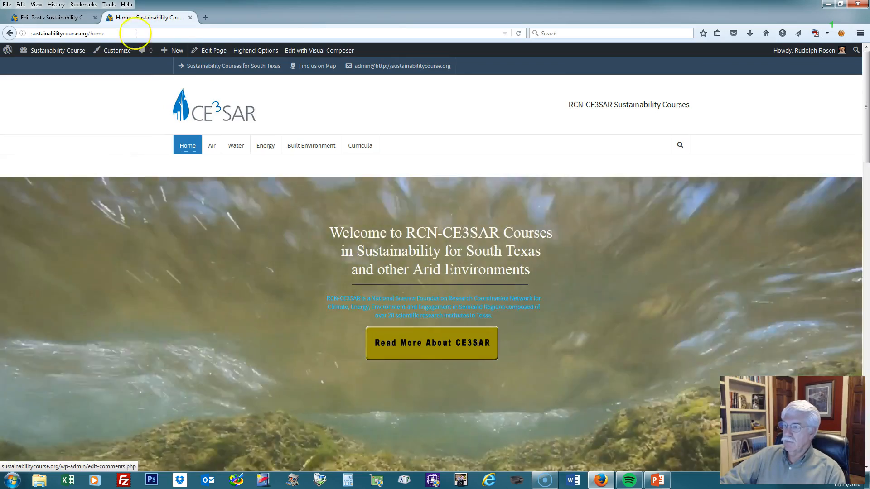
Look over the home page and open the Water category from its hexagon topic graphic.
scroll(501, 213, down, 5)
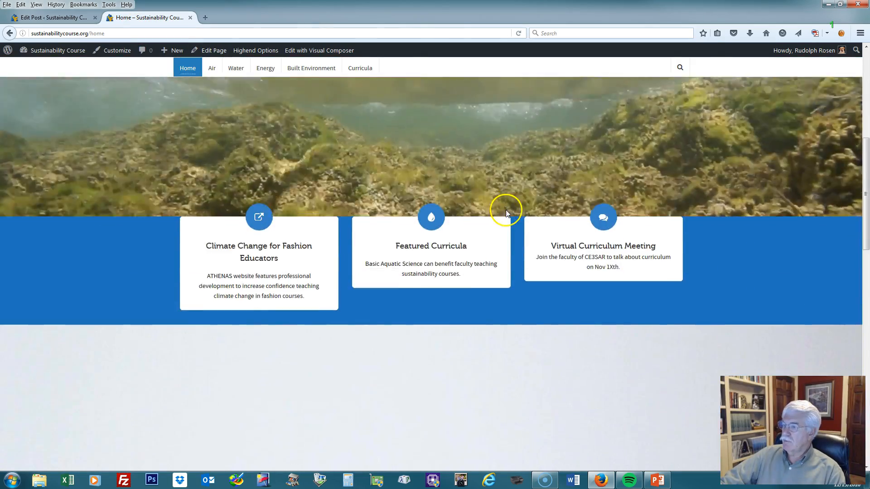
scroll(504, 208, up, 5)
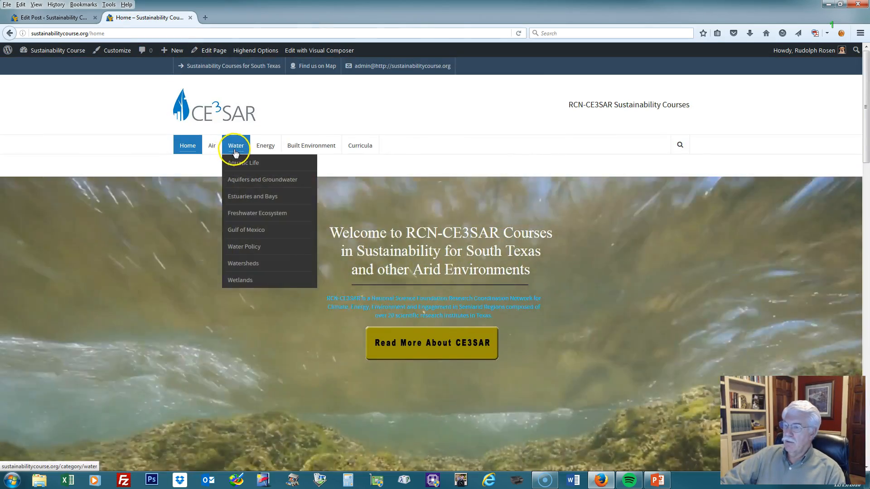
scroll(568, 214, down, 15)
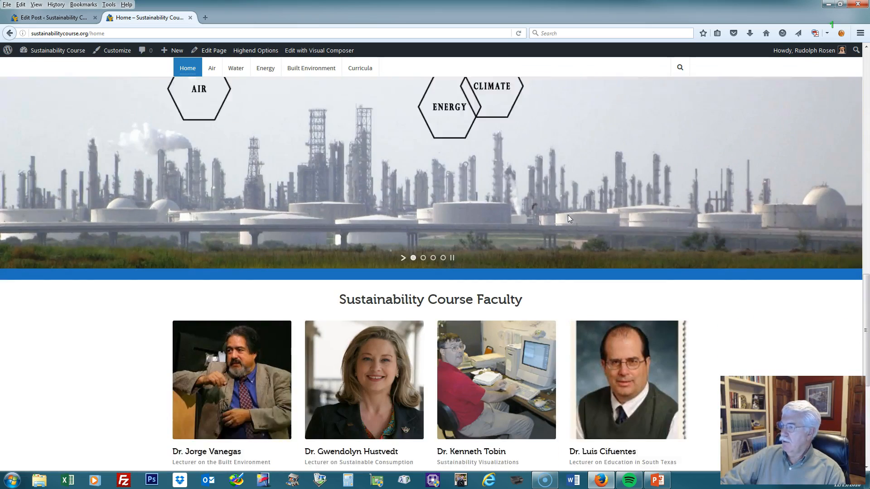
scroll(567, 215, up, 15)
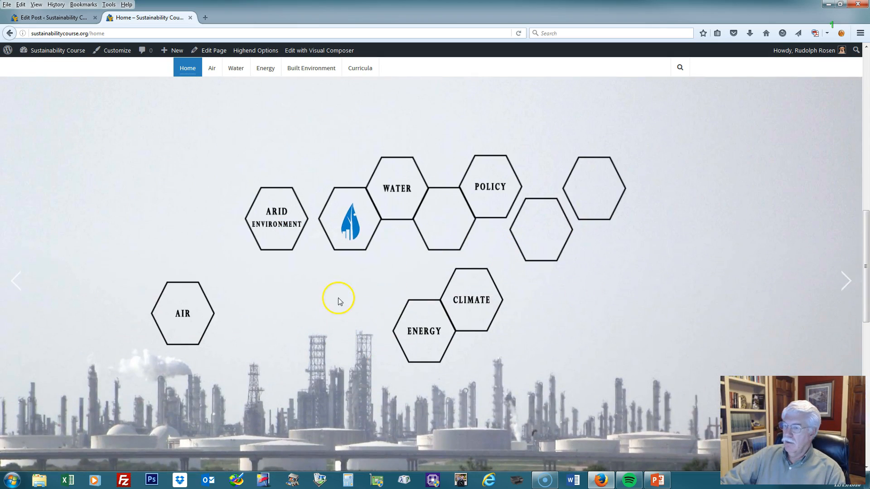
click(393, 190)
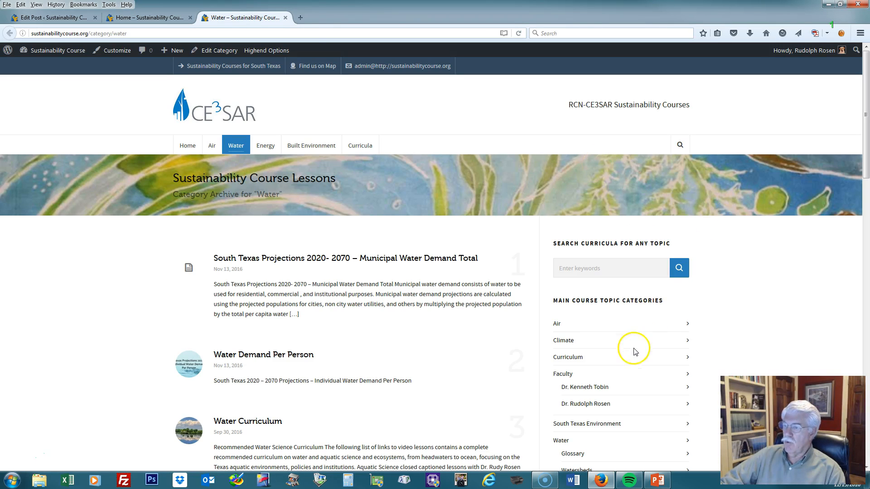
Examine the Water category archive, comparing the municipal water demand post's entry and thumbnail with the other lessons.
scroll(600, 349, down, 3)
scroll(600, 351, up, 3)
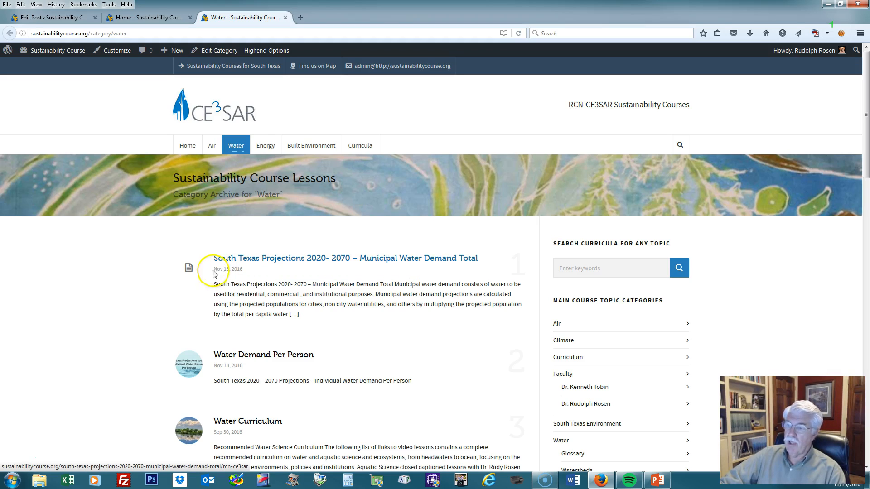
scroll(223, 376, down, 1)
scroll(222, 375, down, 6)
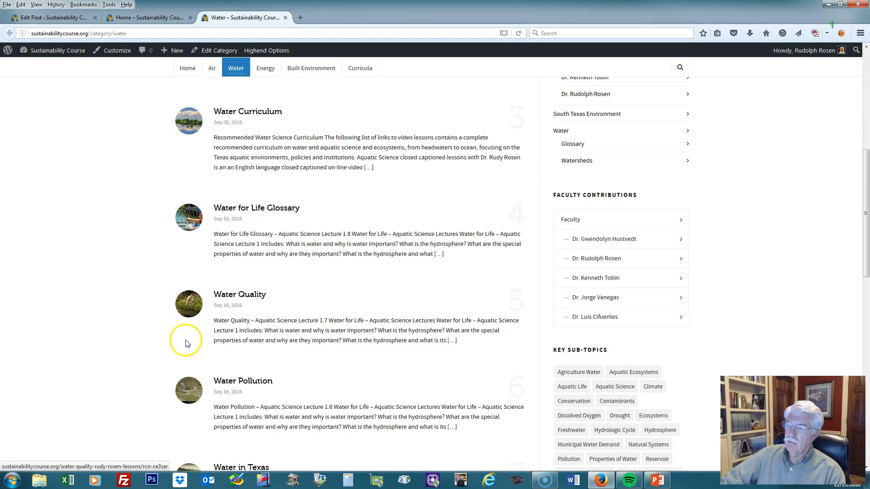
scroll(134, 207, up, 2)
scroll(134, 206, up, 3)
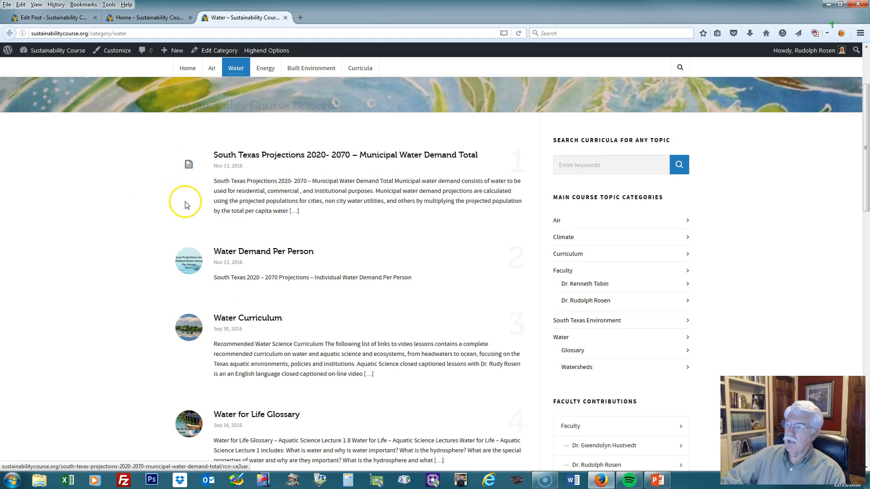
scroll(185, 202, up, 1)
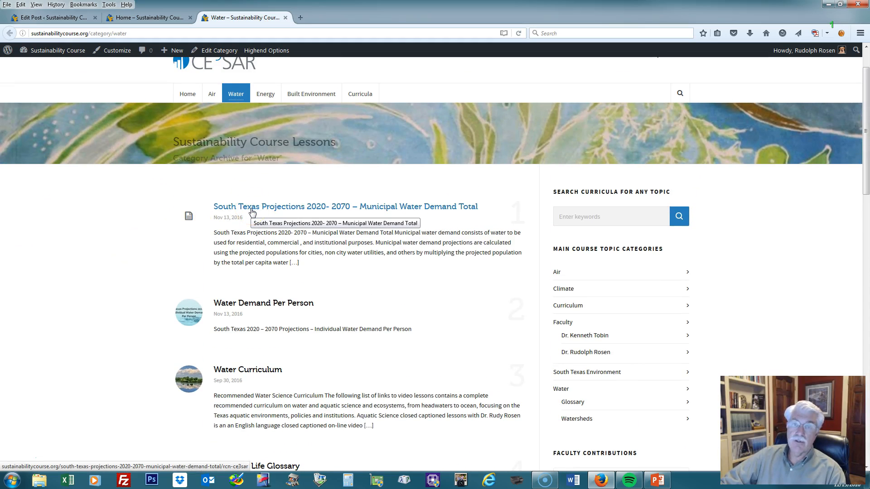
Open the published municipal water demand post from the archive and examine its tags and the Key Sub-Topics list.
click(252, 211)
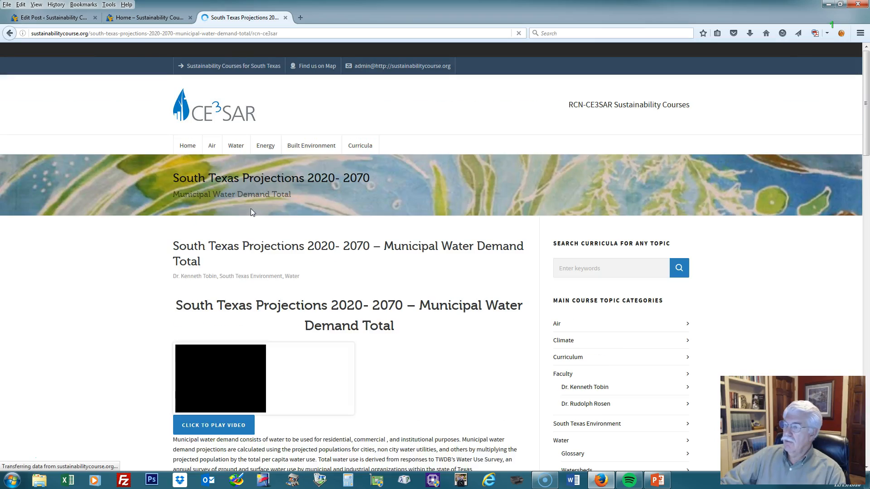
scroll(718, 273, down, 7)
scroll(719, 273, up, 6)
scroll(719, 273, down, 5)
scroll(719, 273, down, 10)
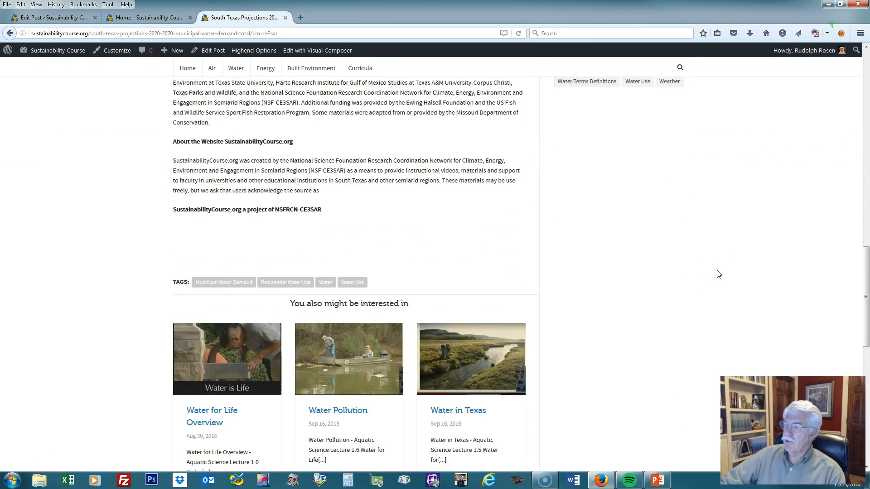
scroll(718, 274, up, 10)
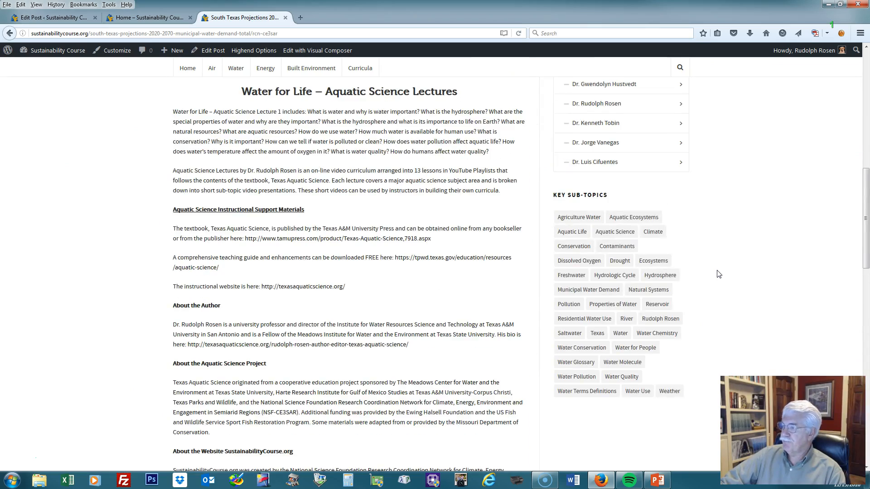
scroll(718, 274, down, 2)
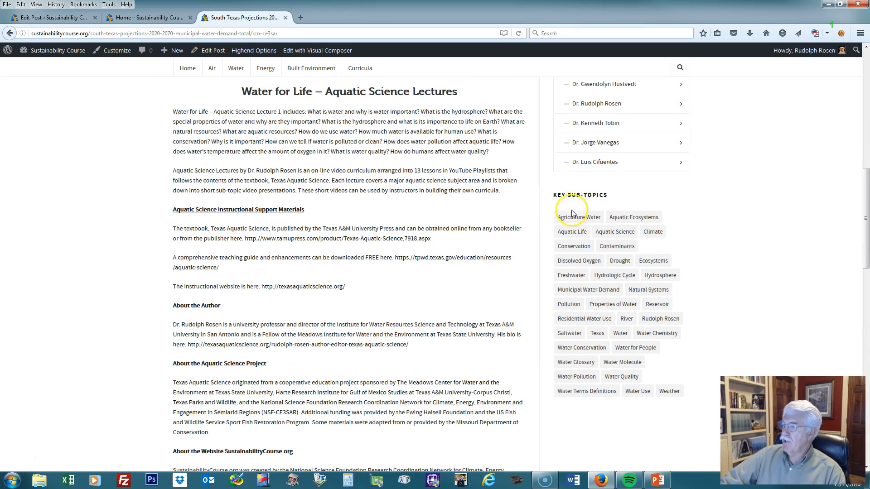
scroll(571, 191, up, 8)
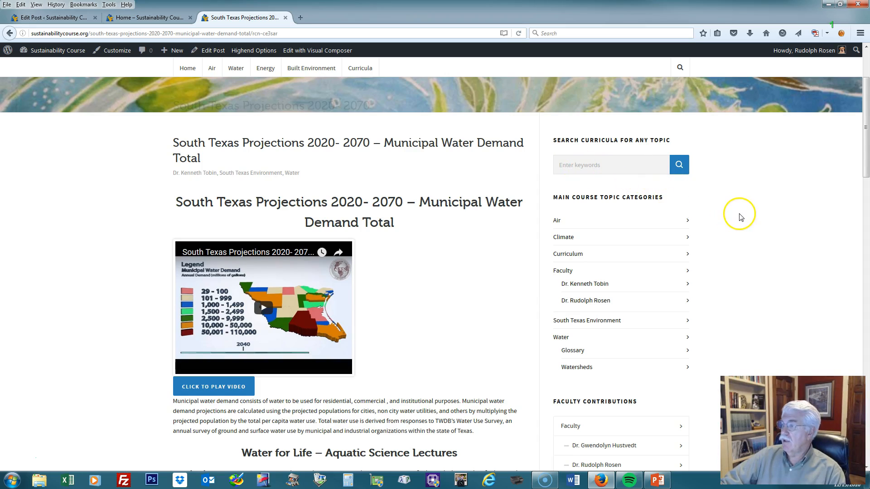
Examine the published post's course topic categories, faculty contributions and sub-topics, plus the Key Words list in the footer.
scroll(737, 217, down, 2)
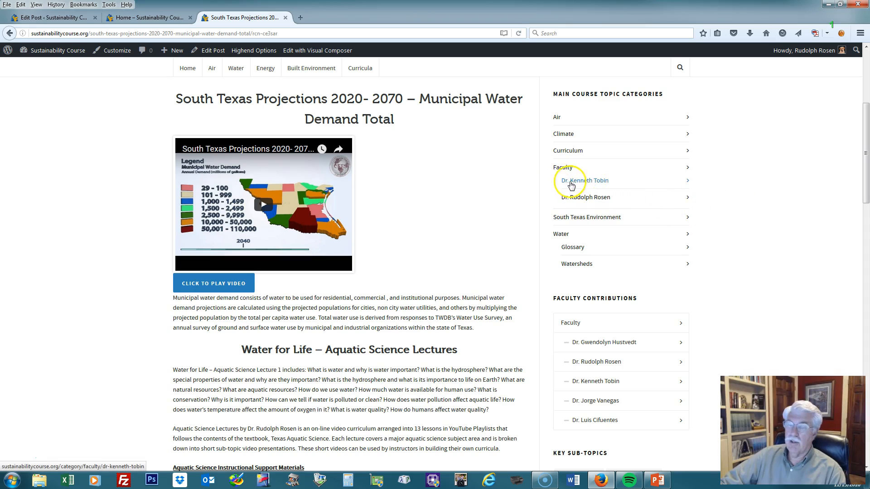
scroll(662, 185, down, 6)
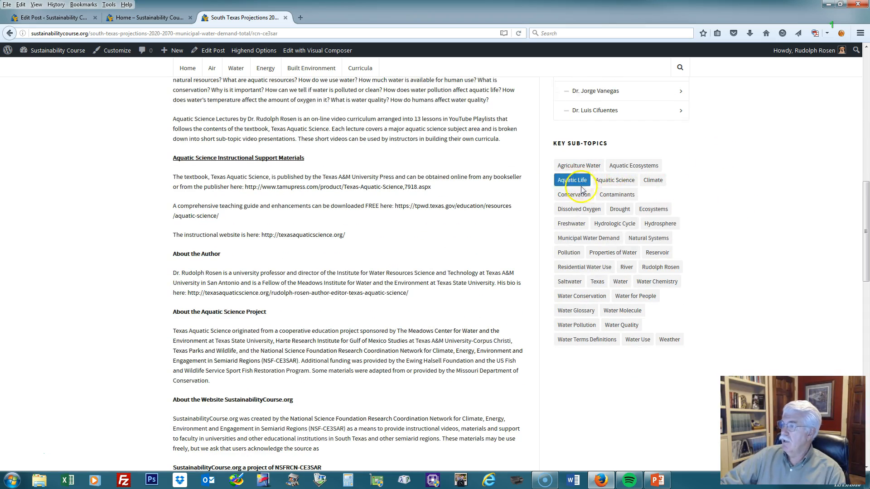
scroll(732, 195, down, 14)
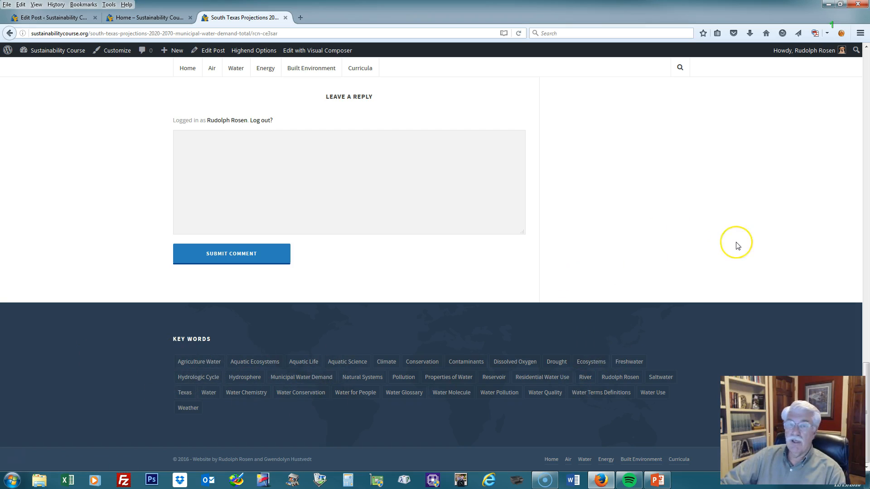
scroll(737, 245, up, 10)
scroll(741, 230, down, 1)
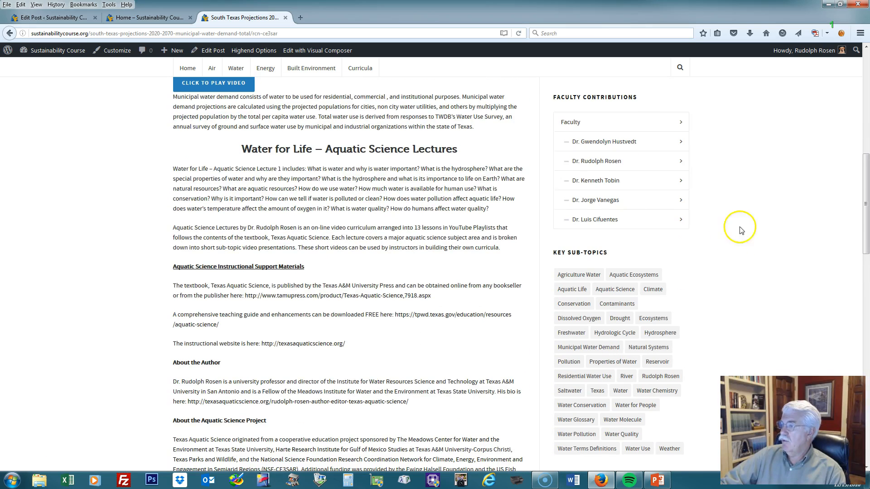
Open the third faculty member's archive from Faculty Contributions, examine its listed posts, and close the home page tab.
click(587, 181)
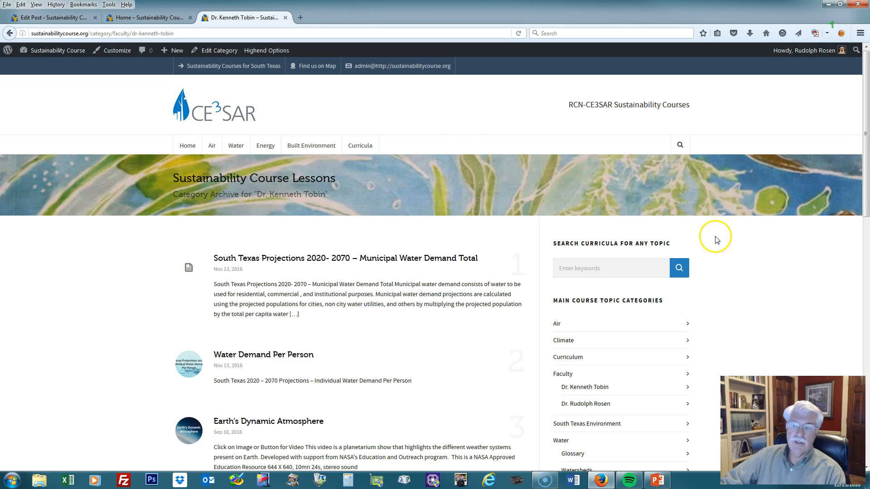
scroll(723, 239, down, 1)
scroll(723, 238, down, 1)
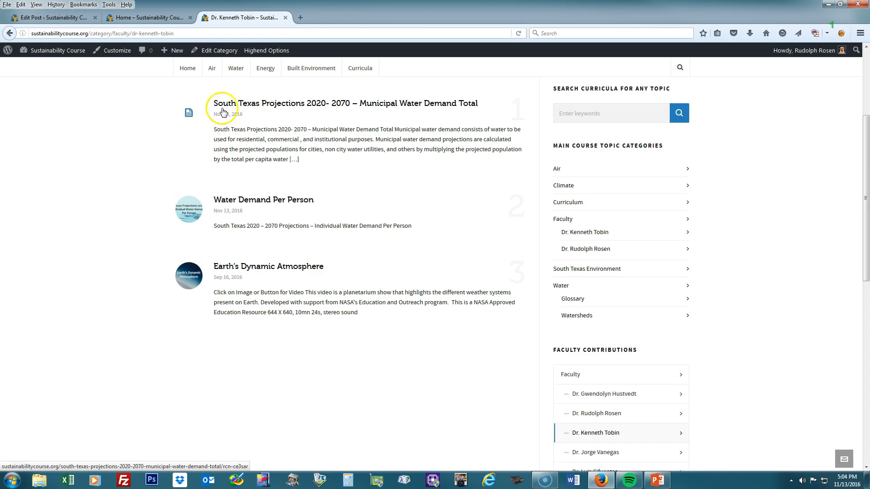
scroll(228, 110, up, 2)
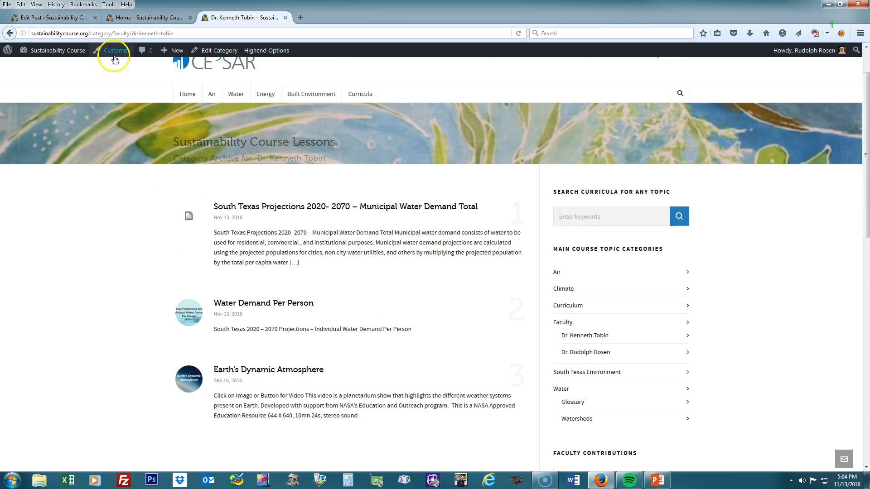
click(191, 17)
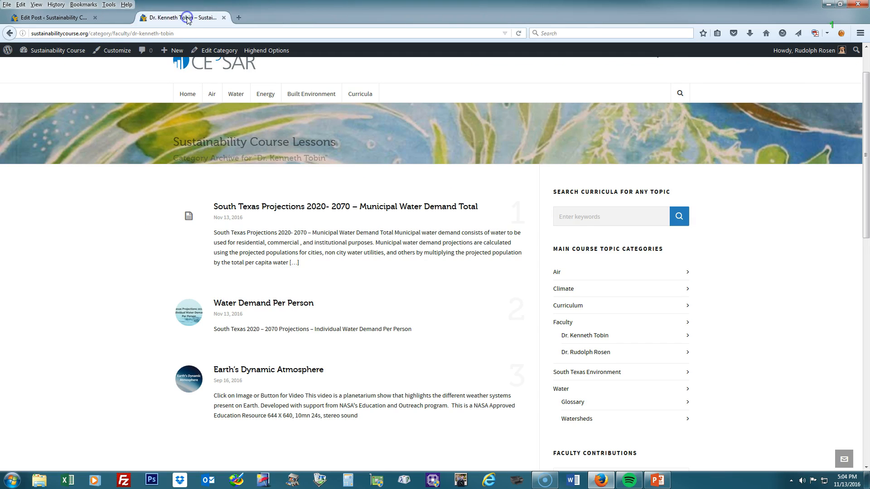
Close the faculty archive tab and open the featured image selection for the municipal water demand post, browsing the media library.
click(190, 18)
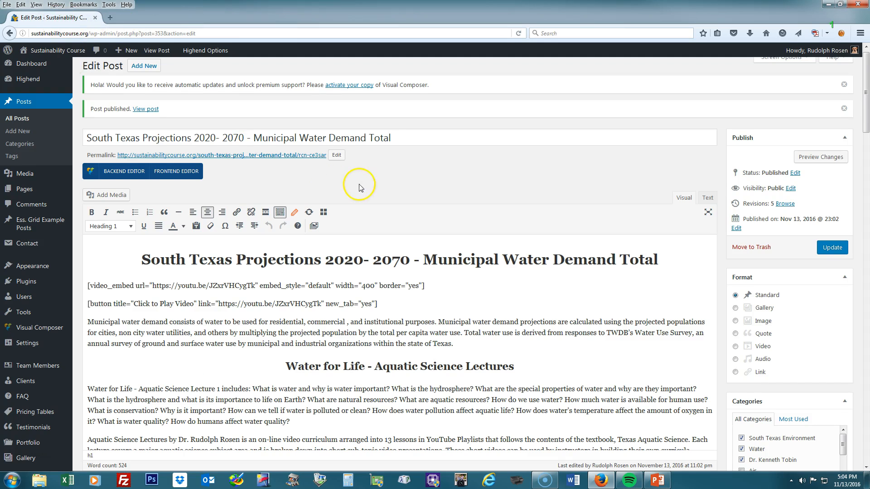
scroll(359, 185, down, 10)
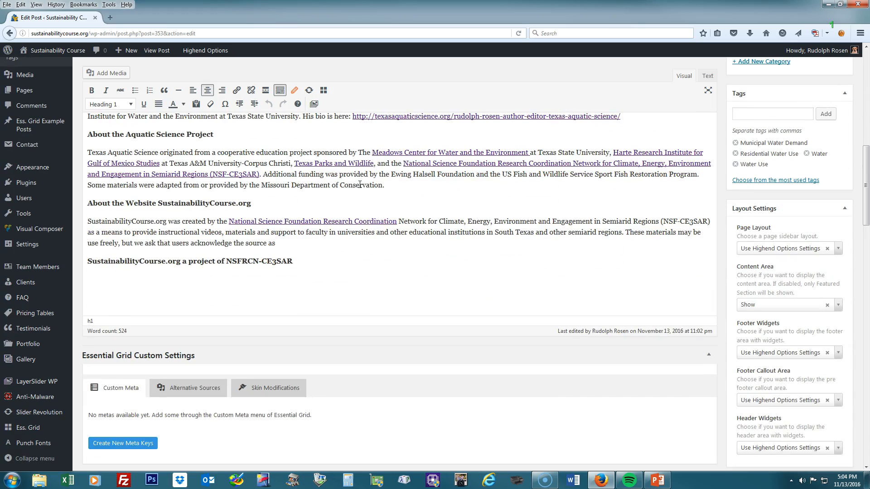
scroll(359, 235, down, 15)
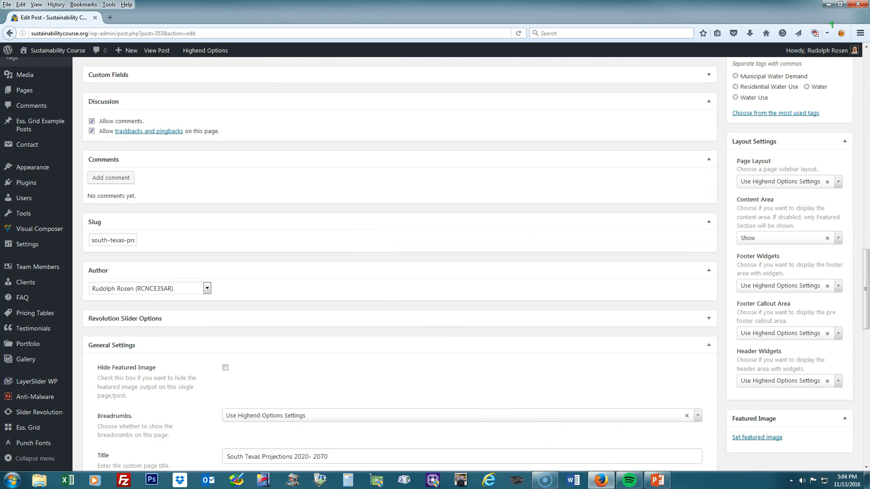
click(751, 438)
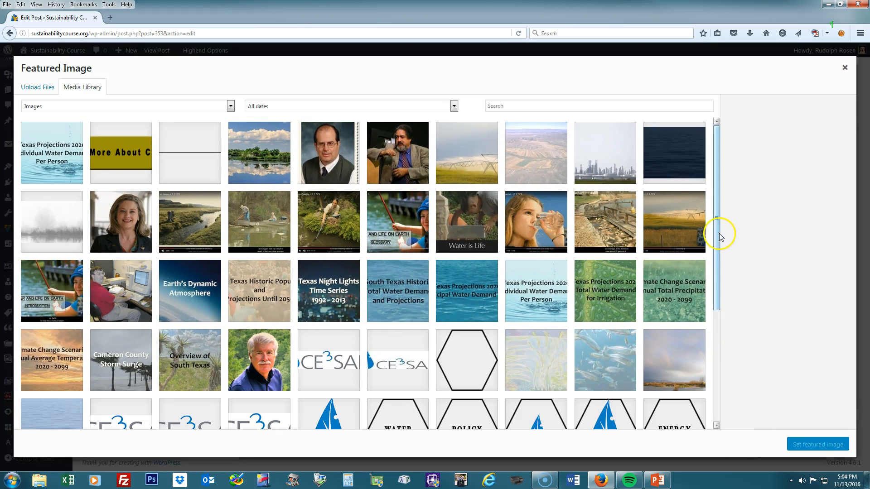
drag(719, 235, 715, 203)
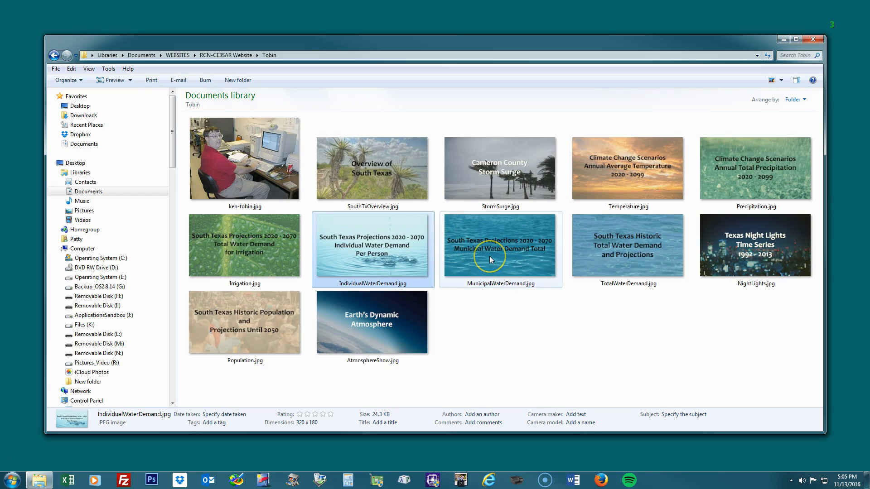
Switch to Windows Explorer, select MunicipalWaterDemand.jpg, and shrink and move the folder window so the media library stays accessible.
right_click(490, 259)
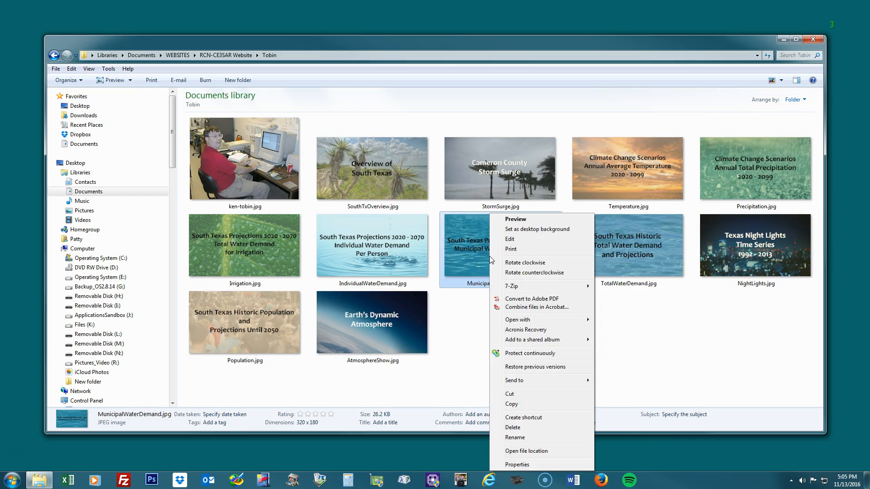
click(462, 253)
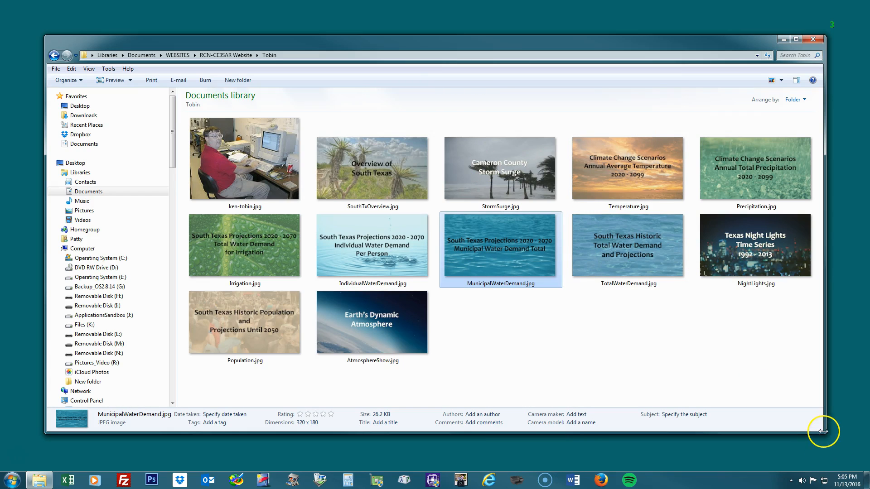
drag(821, 430, 539, 275)
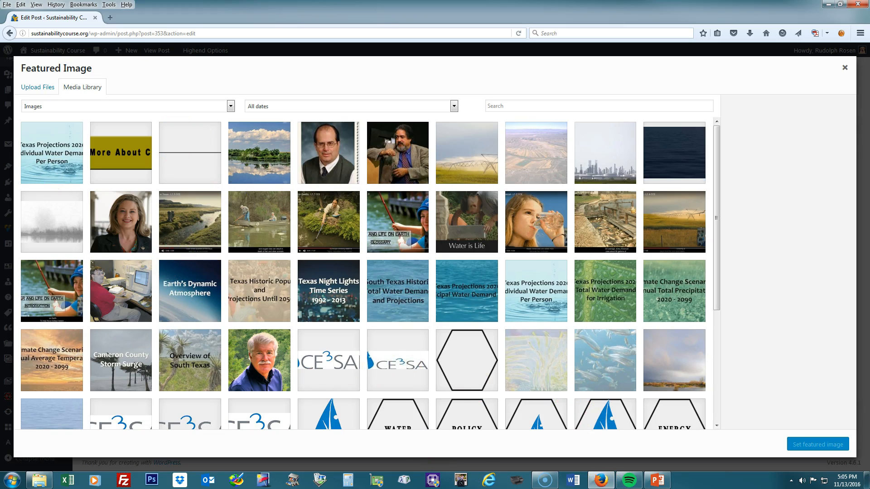
key(alt+Tab)
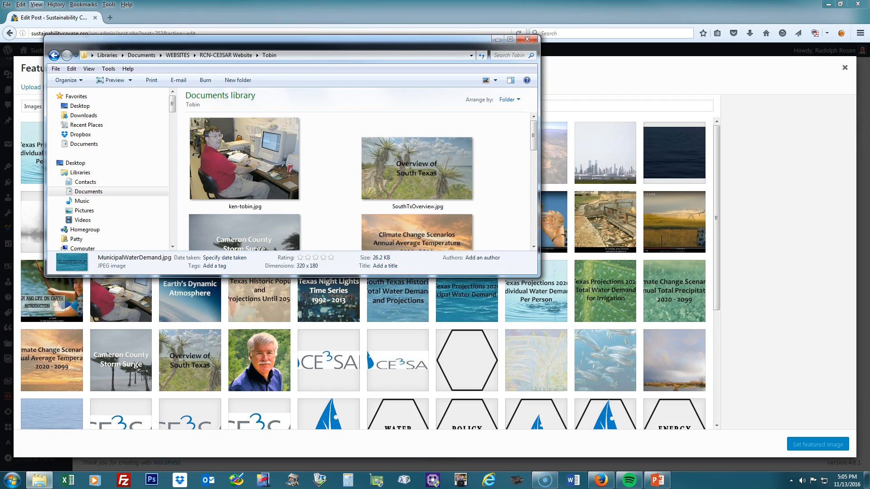
drag(308, 40, 749, 27)
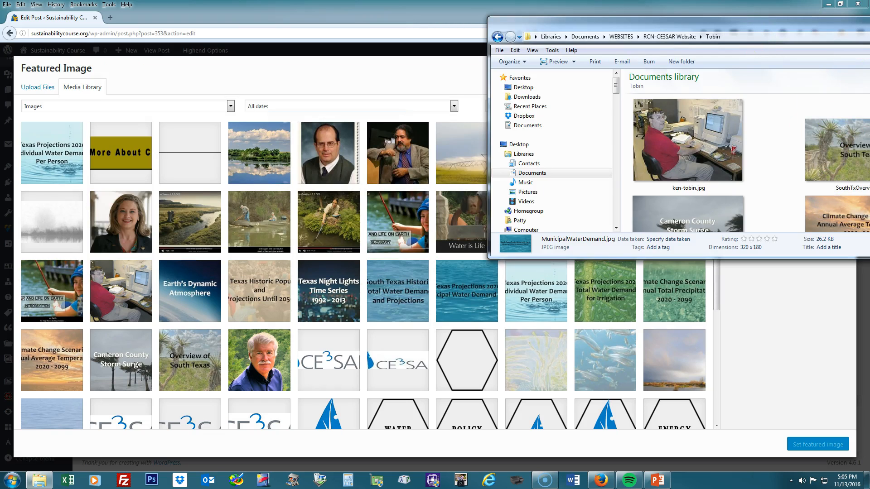
Upload MunicipalWaterDemand.jpg from the folder to the media library and set it as the post's featured image.
scroll(770, 163, down, 5)
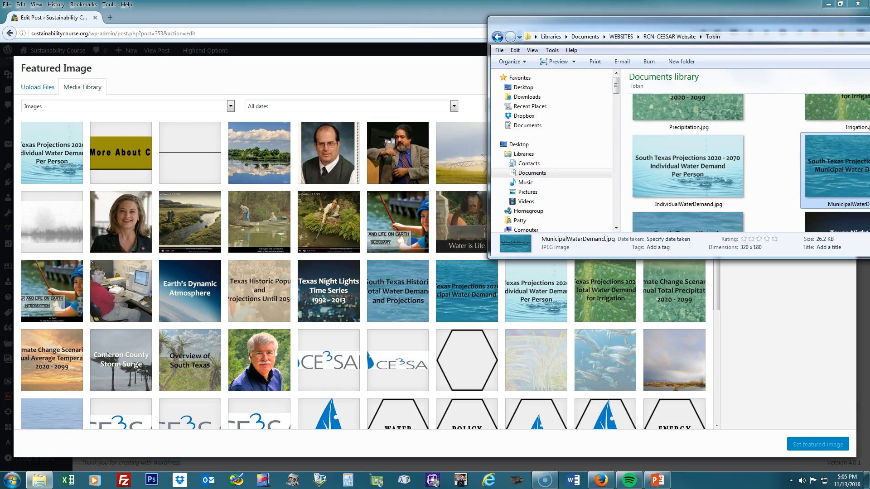
drag(821, 169, 318, 304)
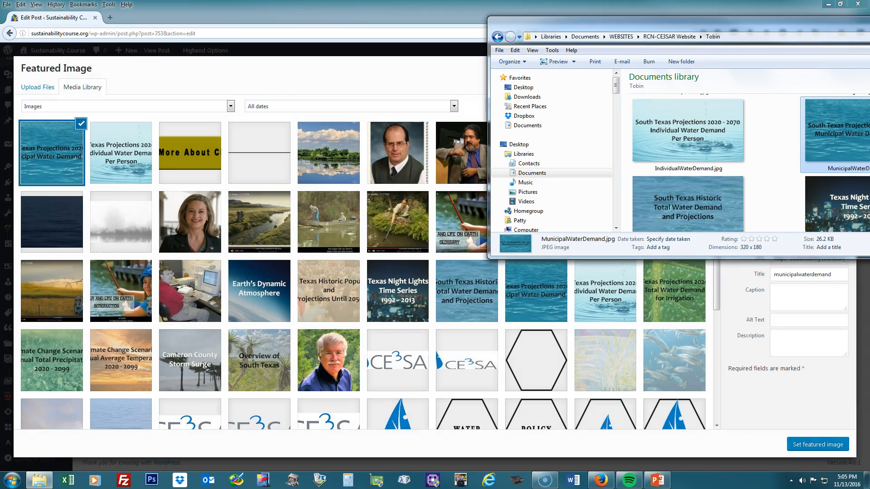
key(alt+F4)
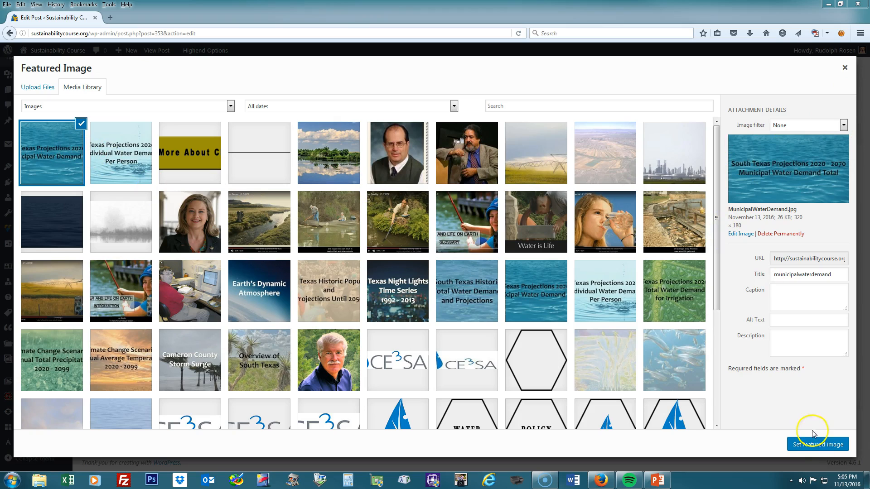
click(809, 446)
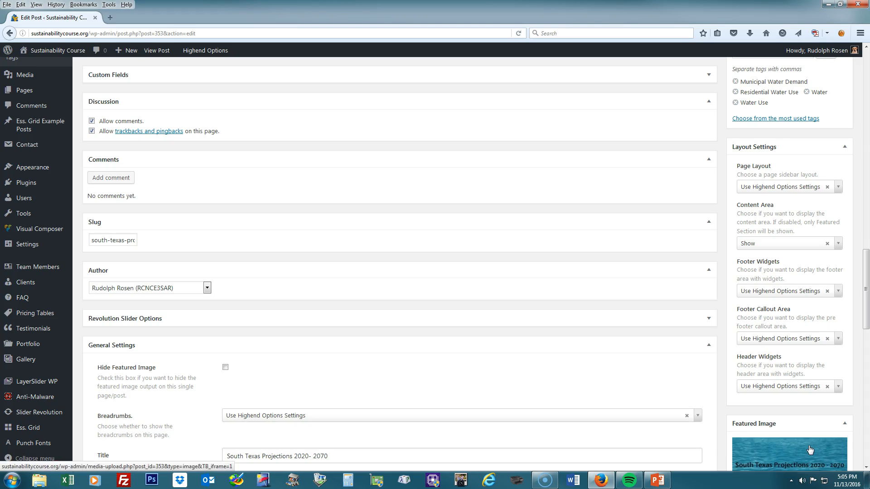
Check the featured image in the post's settings and update the published post.
scroll(655, 330, down, 3)
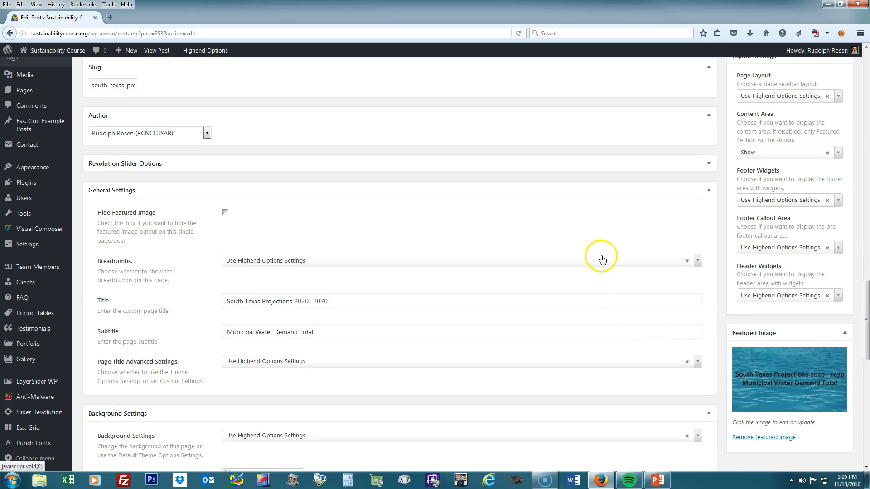
scroll(603, 256, up, 7)
scroll(604, 235, up, 7)
scroll(604, 234, up, 7)
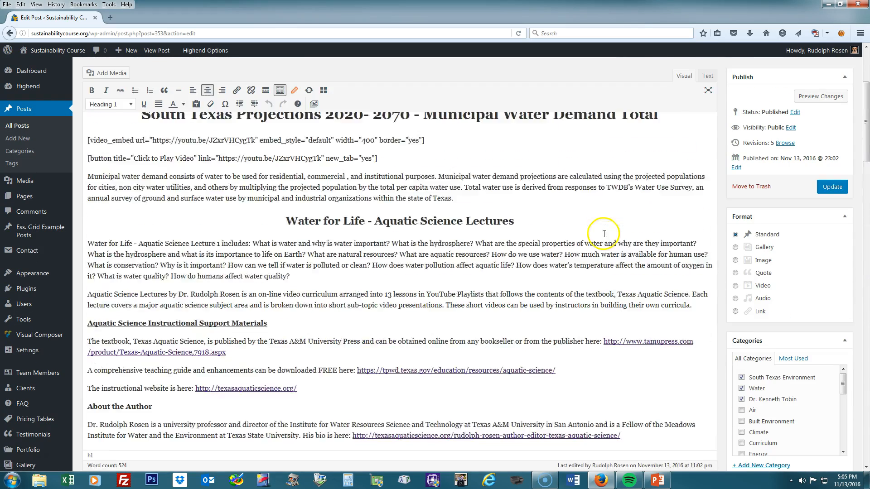
click(838, 187)
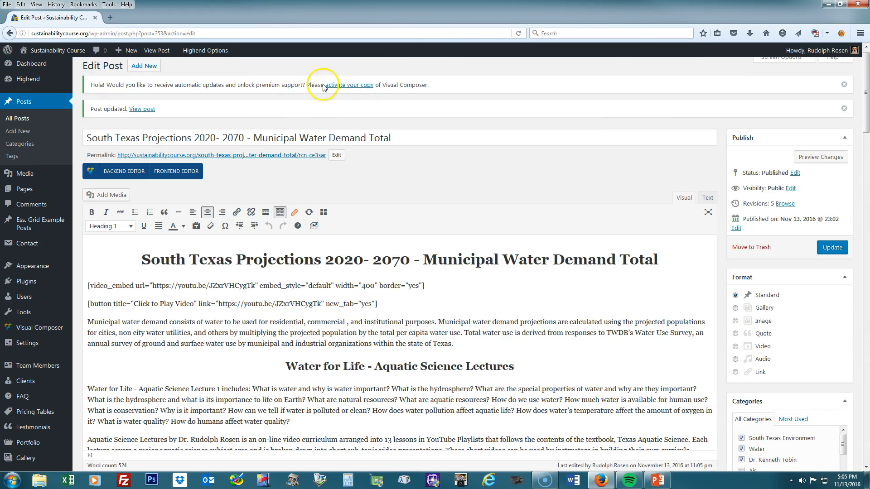
View the updated post, check its thumbnail in the third faculty member's archive, and reopen the post from there.
mouse_move(52, 59)
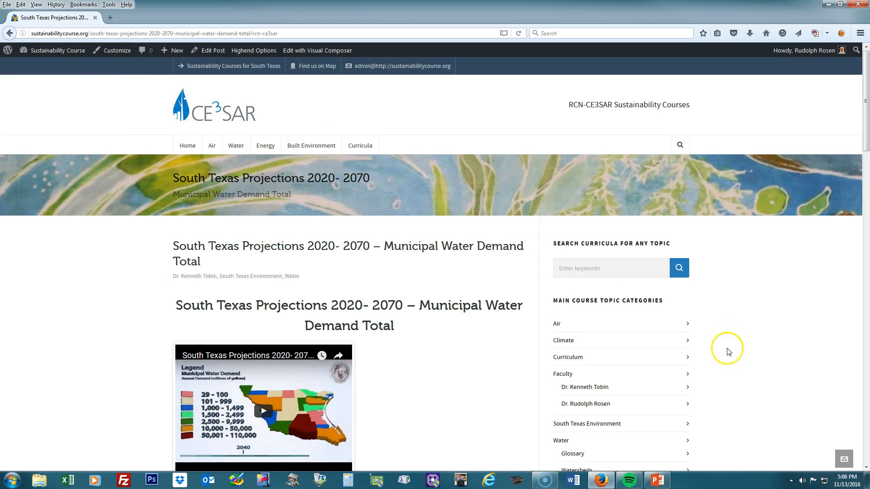
scroll(830, 316, down, 5)
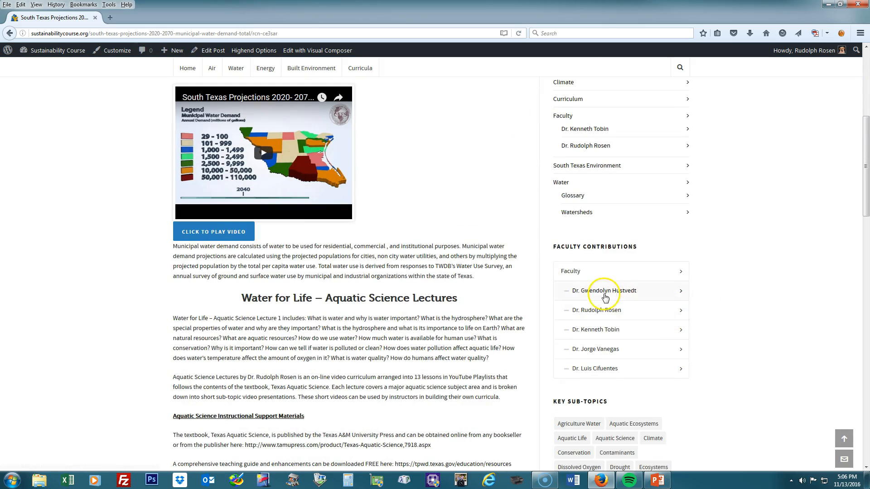
click(596, 330)
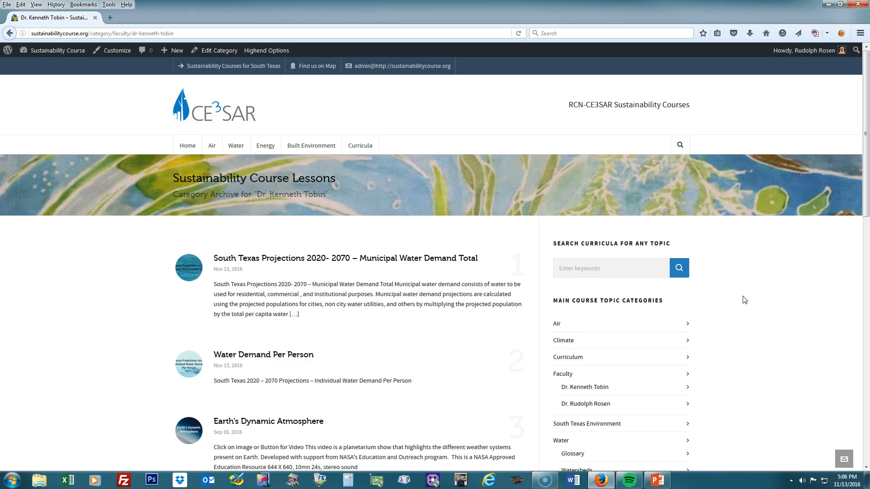
click(330, 262)
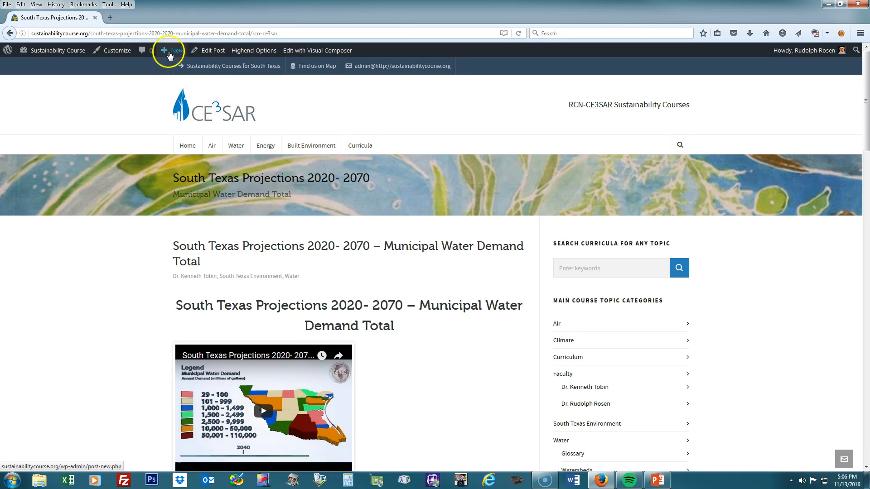
Edit the post to delete the "Water for Life - Aquatic Science Lectures" section and everything below it, and update the post.
click(211, 52)
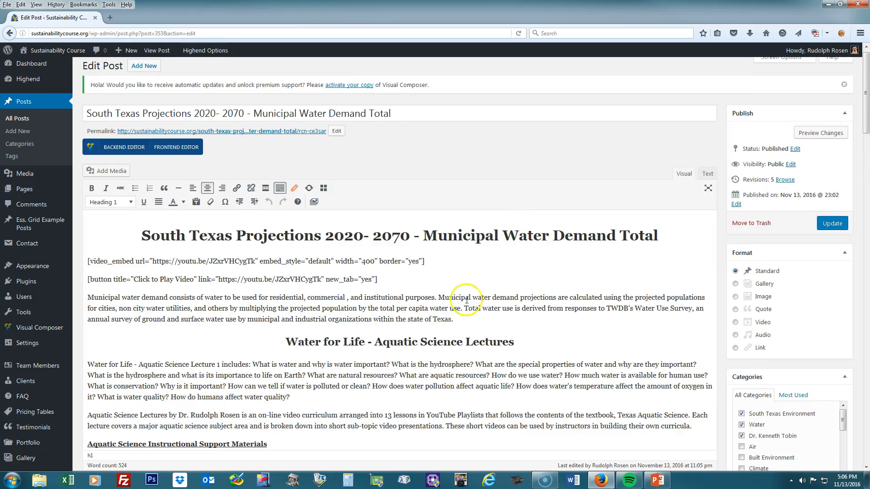
scroll(458, 309, down, 5)
scroll(458, 310, up, 5)
scroll(458, 309, down, 3)
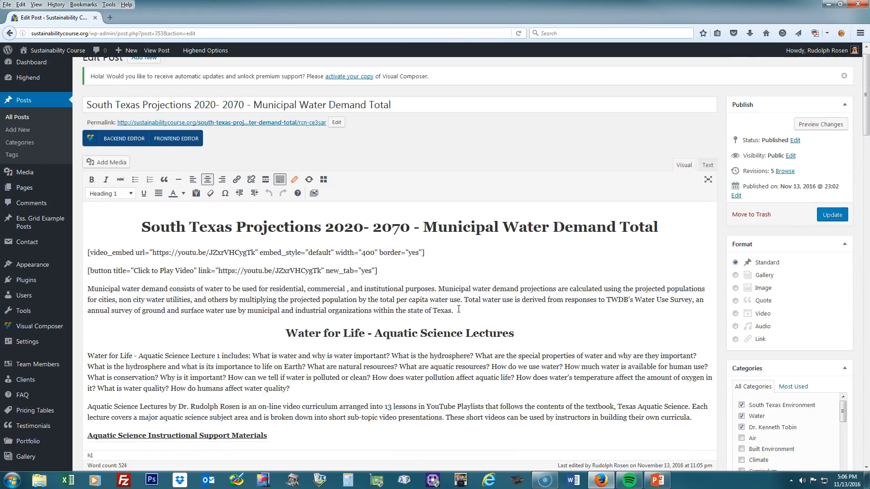
drag(286, 239, 403, 227)
scroll(401, 232, down, 5)
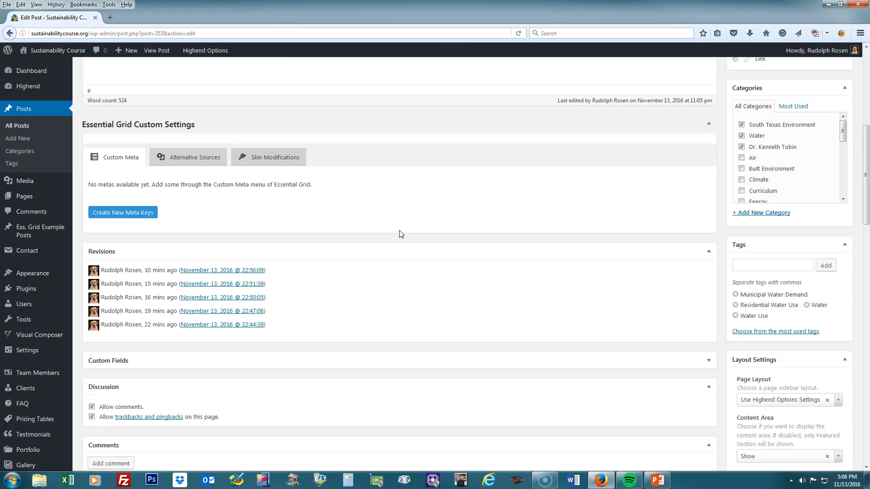
key(Delete)
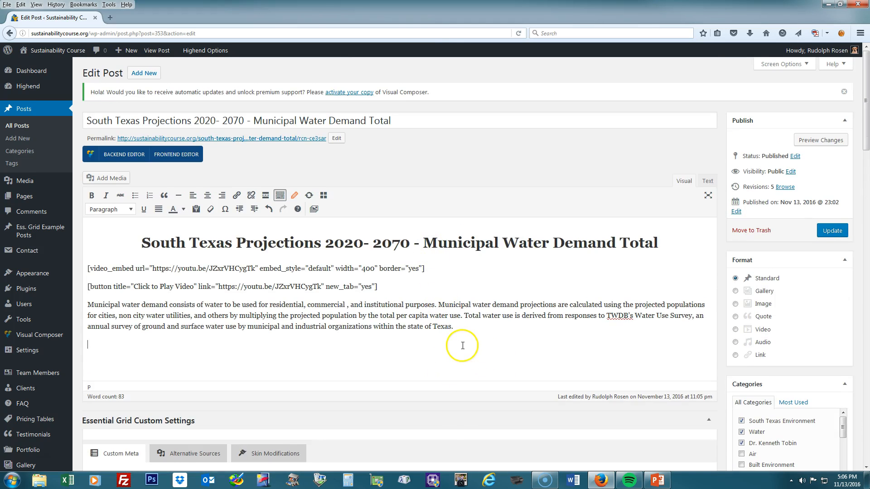
click(831, 231)
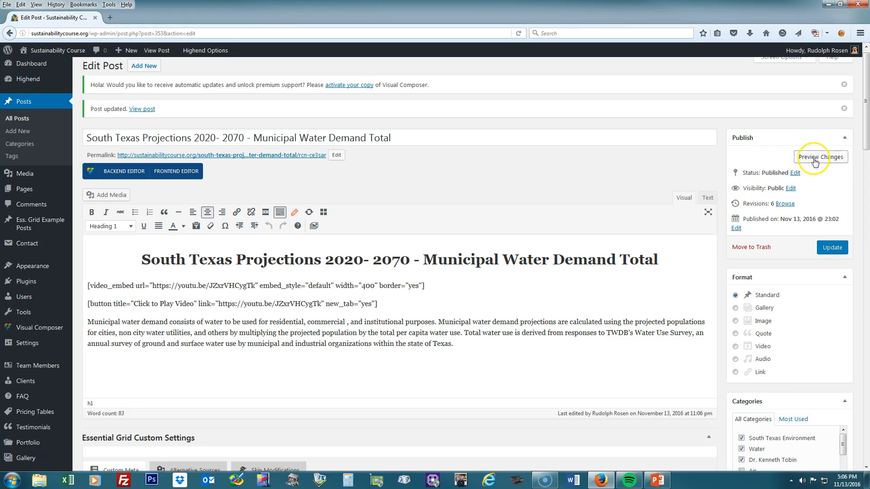
View the updated municipal water demand post on the site and examine its remaining content.
click(145, 66)
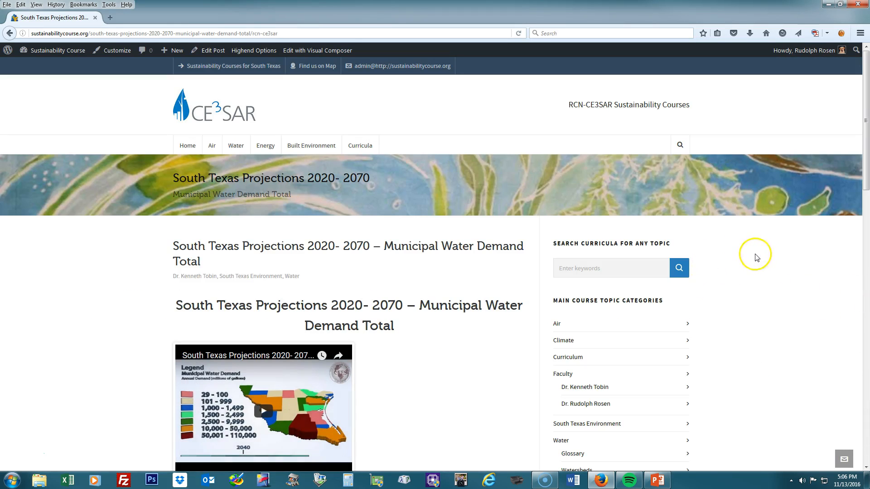
scroll(766, 258, down, 4)
scroll(765, 258, up, 4)
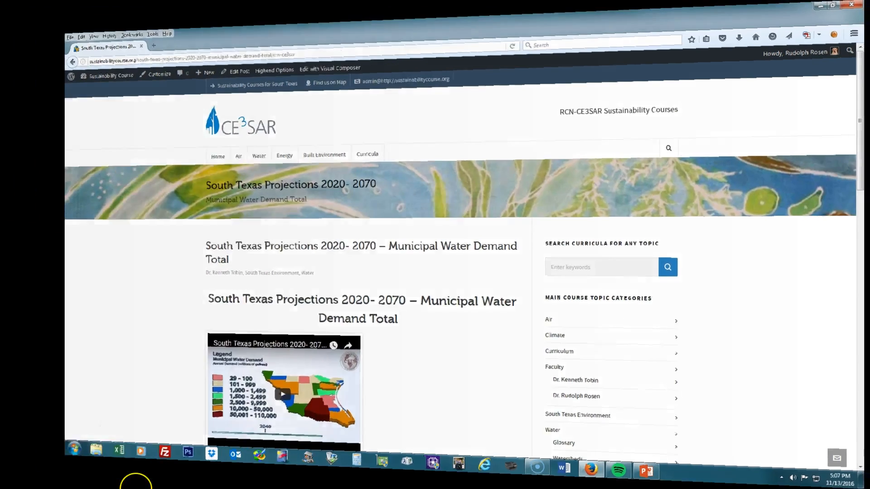